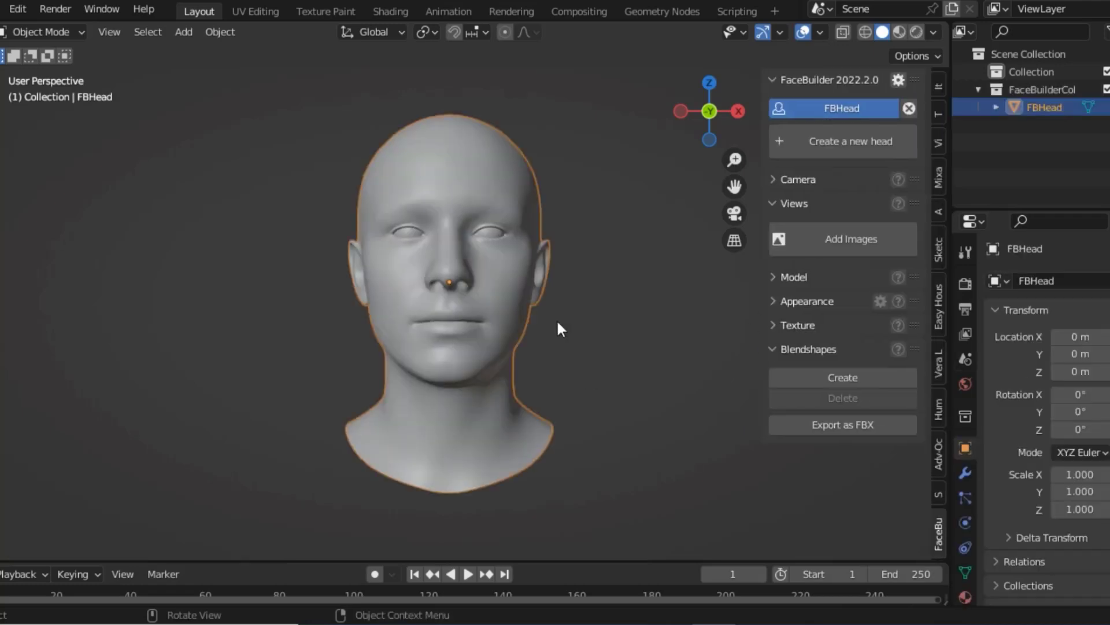
# Load the man's front and side photos from the Desktop as FaceBuilder views.
pyautogui.moveTo(716, 116); pyautogui.dragTo(703, 121)
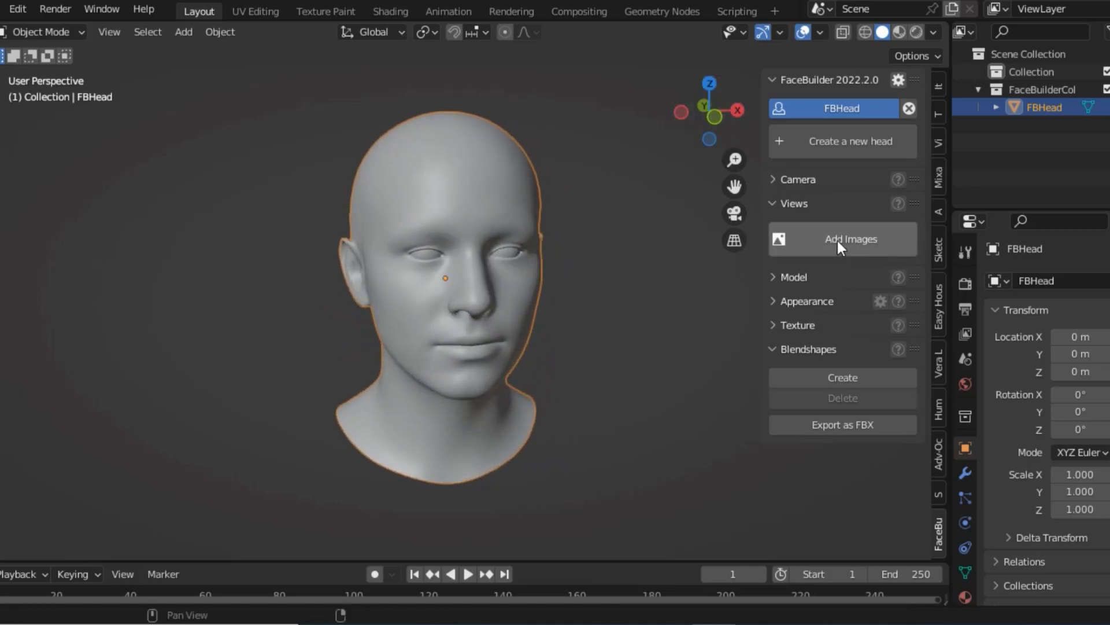
pyautogui.click(836, 241)
pyautogui.click(148, 245)
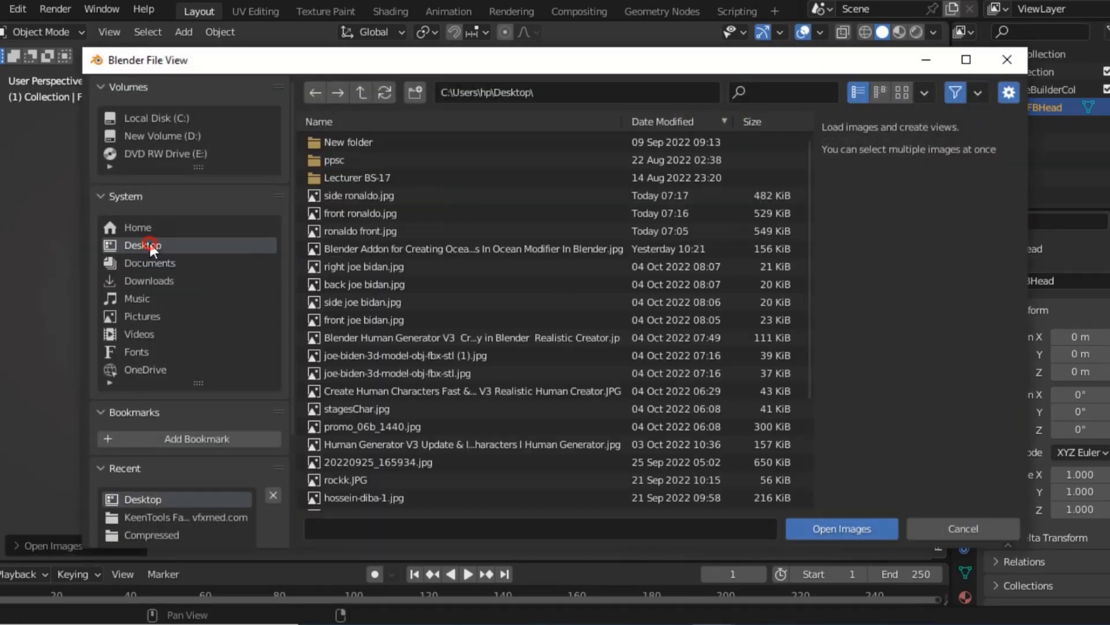
pyautogui.click(343, 213)
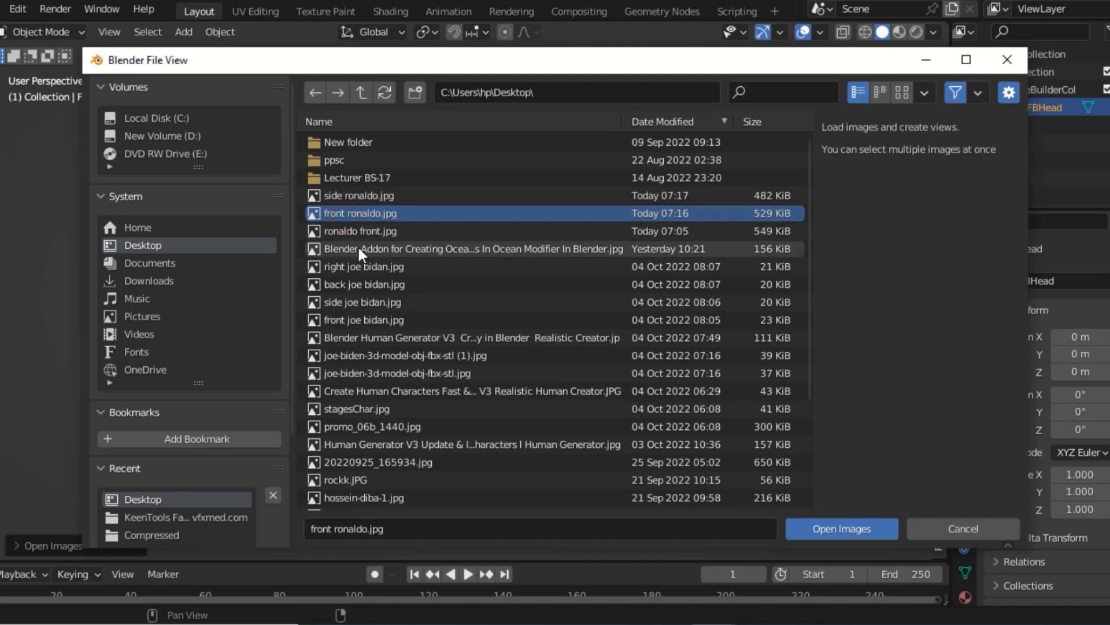
pyautogui.keyDown('shift'); pyautogui.click(360, 195); pyautogui.keyUp('shift')
pyautogui.click(842, 528)
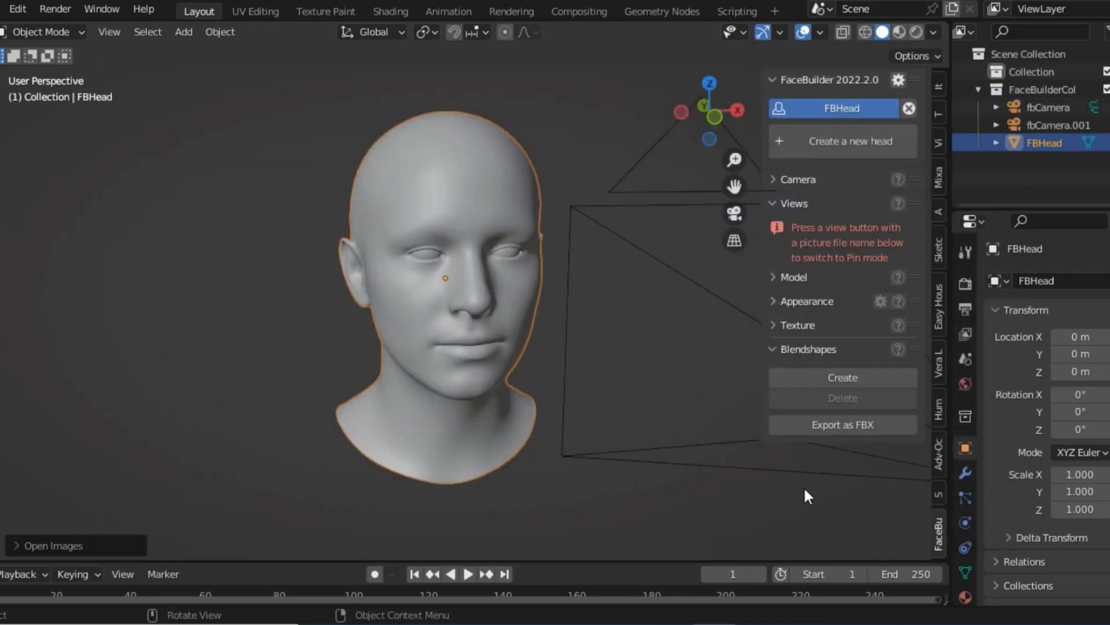
# Enable Allow facial expressions and enter Pin mode on the front photo view.
pyautogui.click(775, 278)
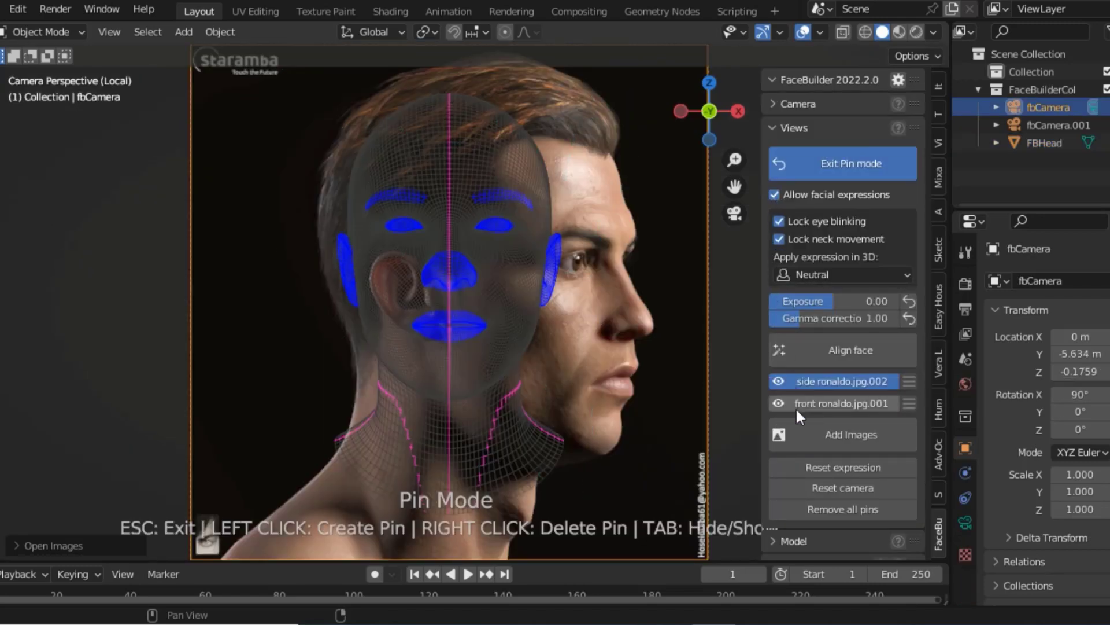
pyautogui.click(778, 399)
pyautogui.click(779, 389)
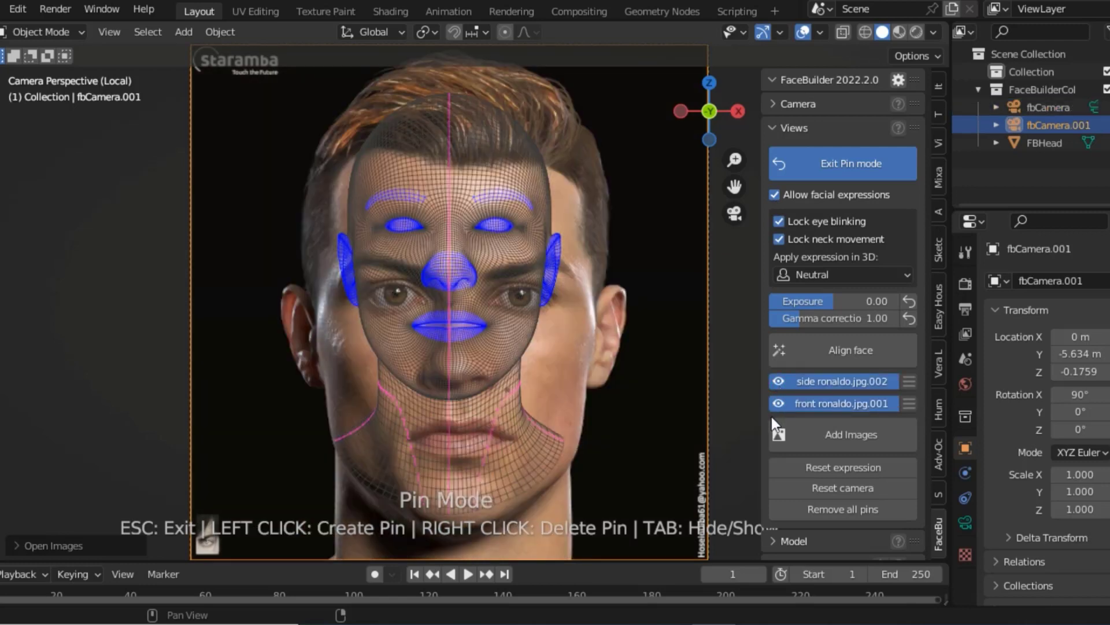
pyautogui.click(776, 400)
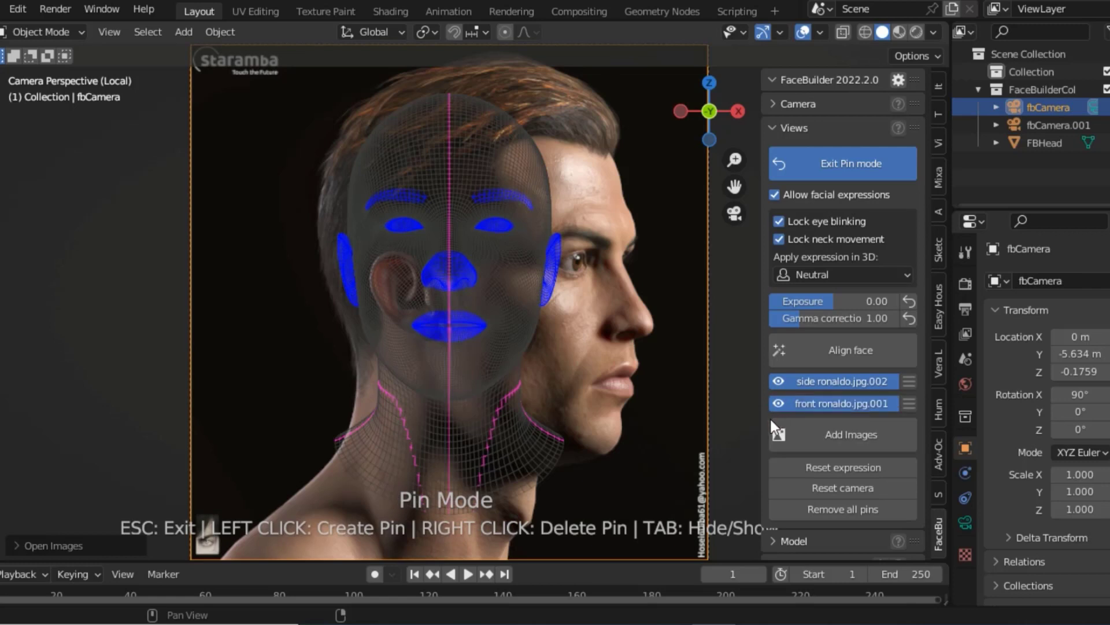
pyautogui.click(772, 415)
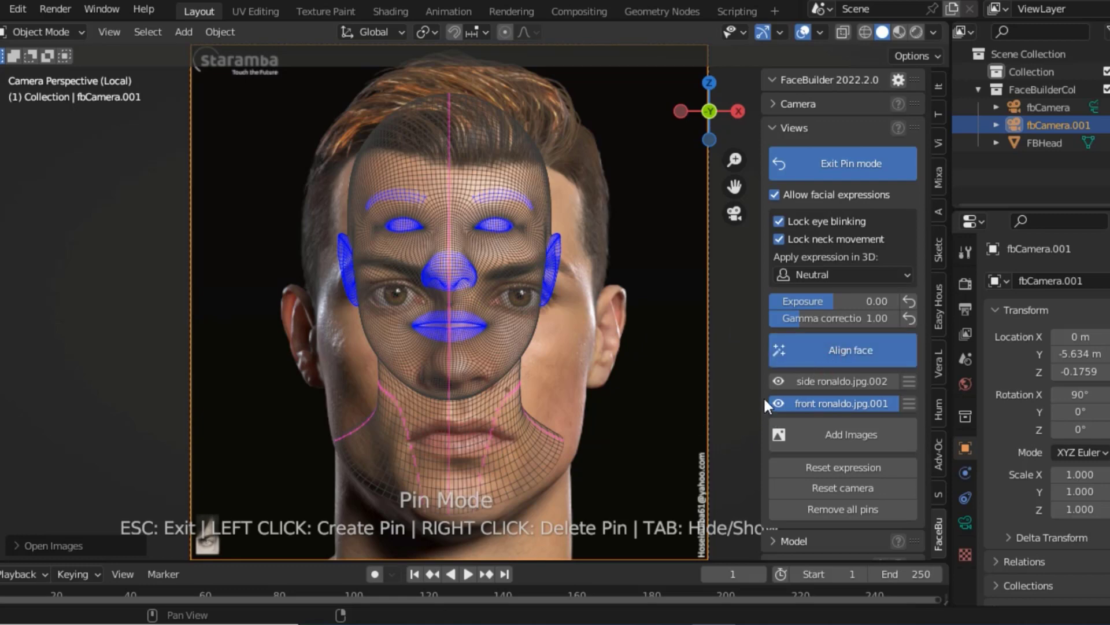
# Auto-align the face mesh to the front photo with Align face.
pyautogui.click(834, 358)
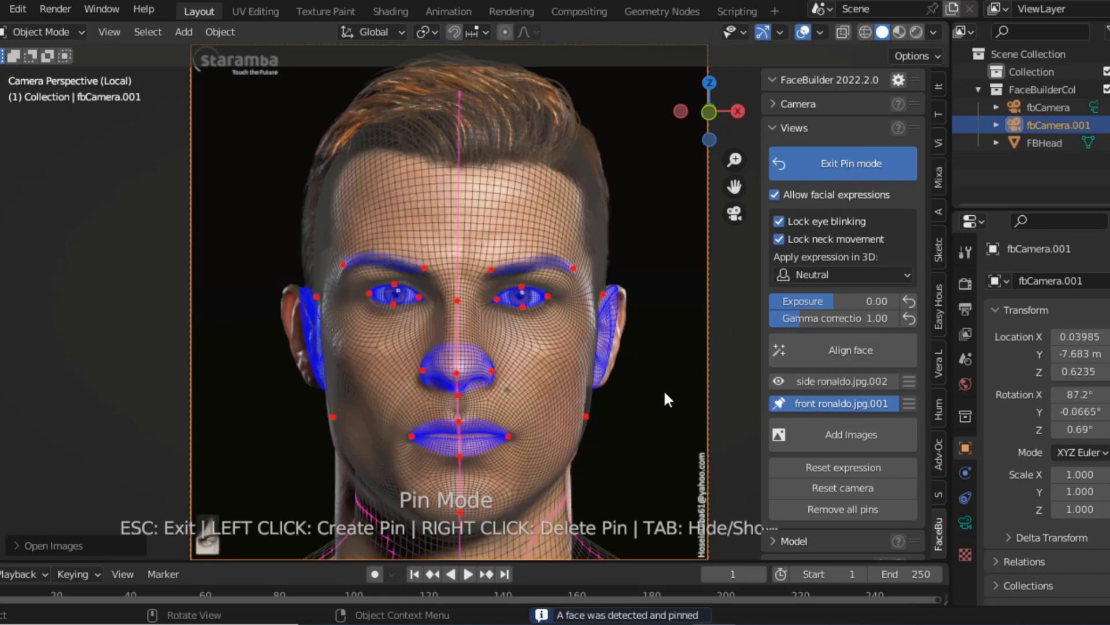
pyautogui.scroll(2, 498, 469)
pyautogui.scroll(2, 509, 439)
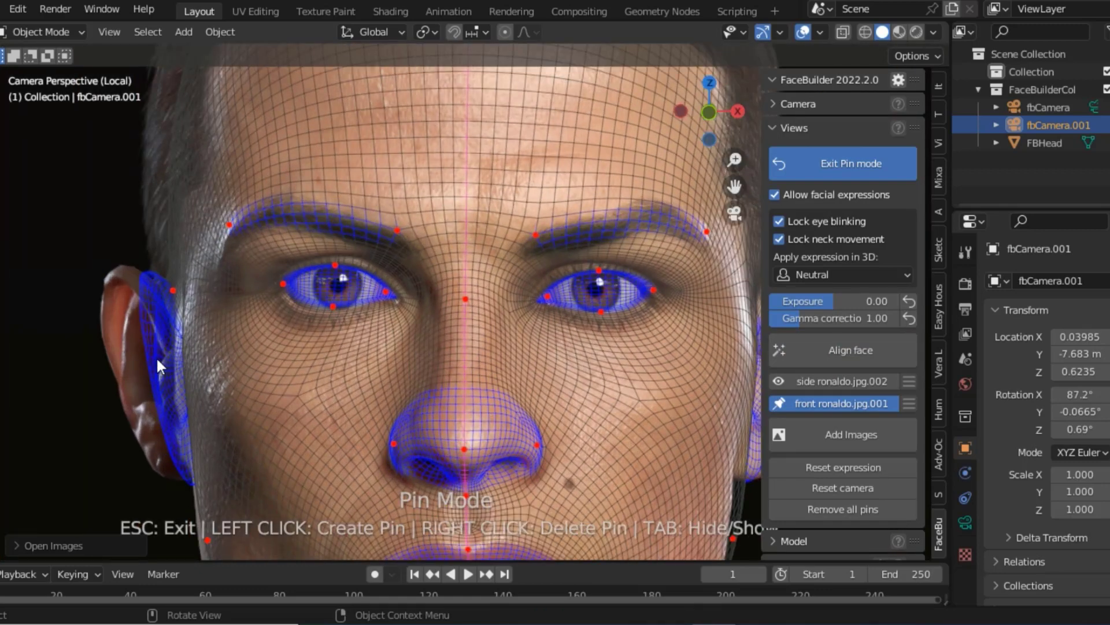
pyautogui.scroll(-2, 156, 356)
pyautogui.keyDown('shift'); pyautogui.moveTo(758, 174); pyautogui.dragTo(517, 82, button='middle'); pyautogui.keyUp('shift')
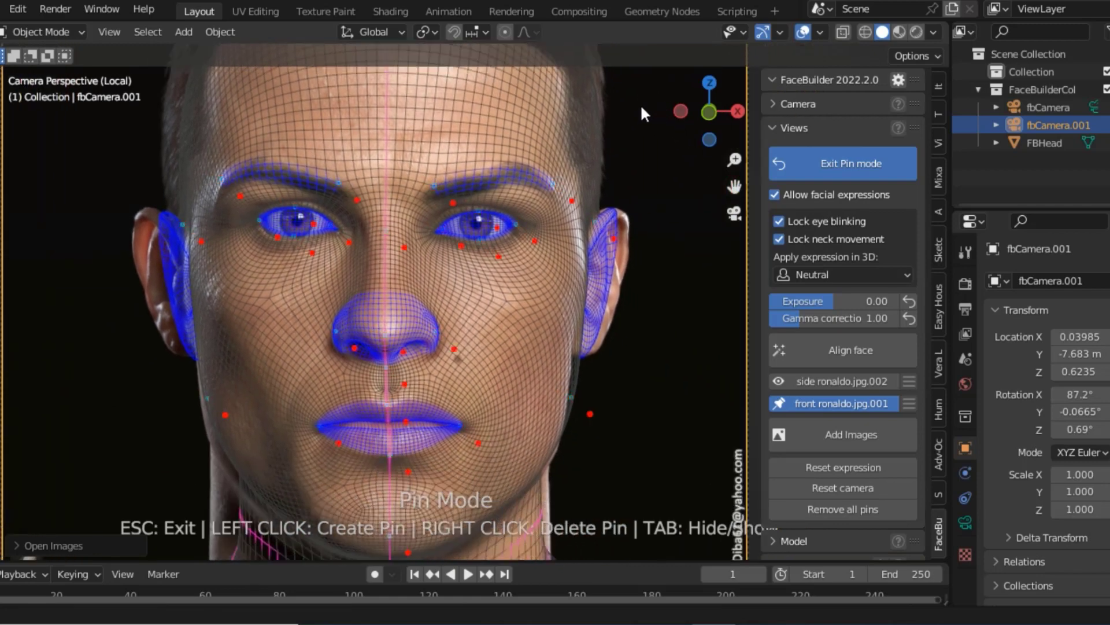
pyautogui.scroll(3, 540, 283)
pyautogui.scroll(3, 540, 282)
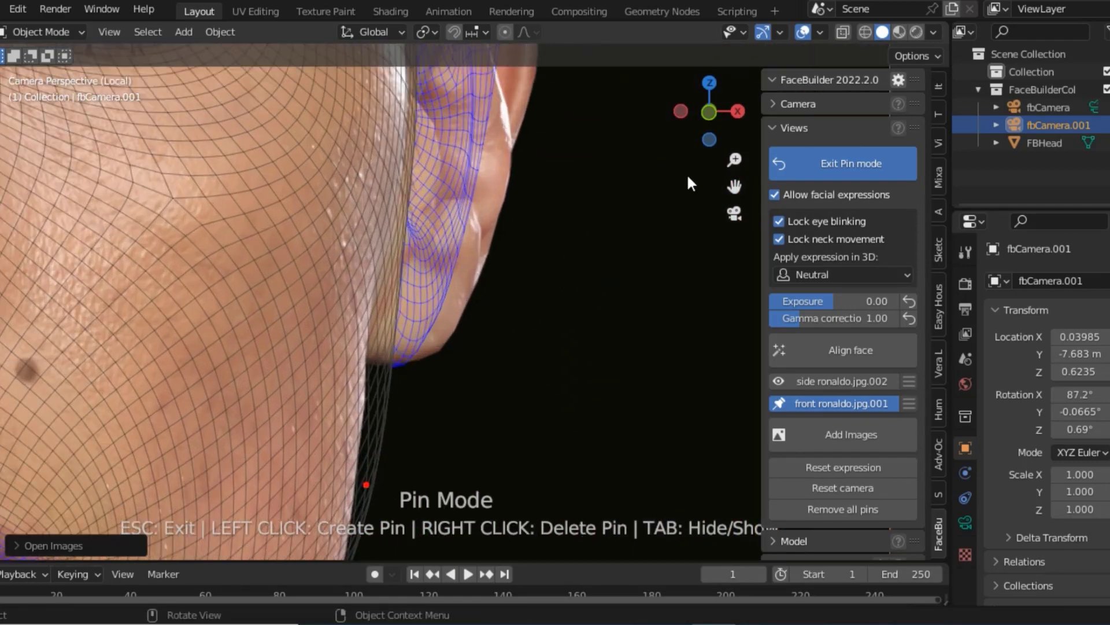
# Move the jaw pin to the jaw edge and add a pin at the jaw corner below the ear.
pyautogui.moveTo(734, 187); pyautogui.dragTo(499, 310)
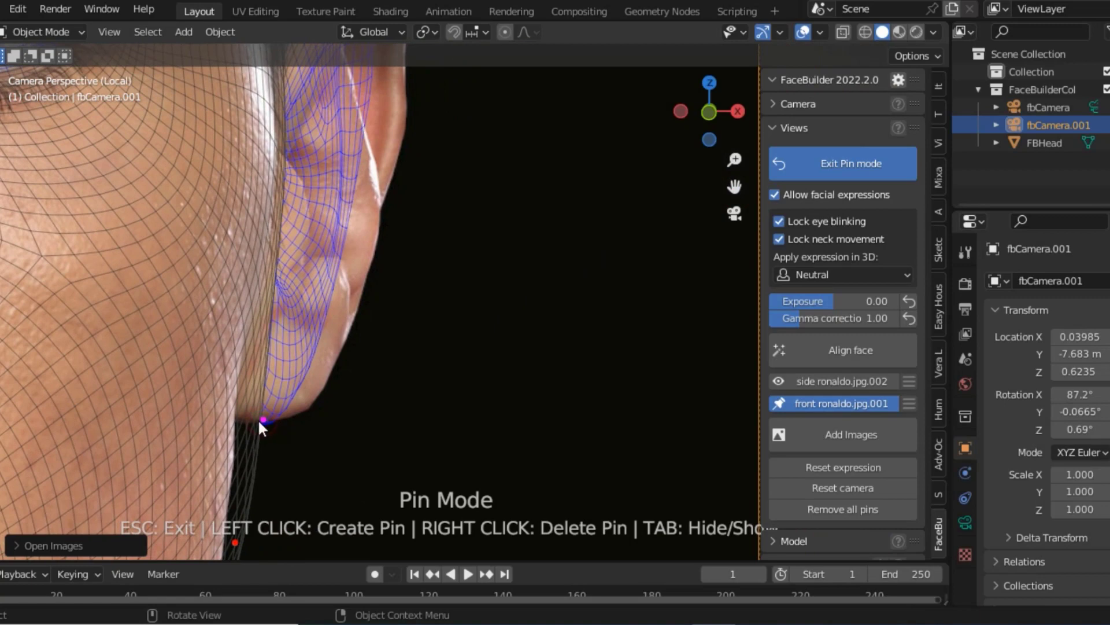
pyautogui.moveTo(258, 418)
pyautogui.mouseDown()
pyautogui.moveTo(226, 418)
pyautogui.moveTo(303, 403)
pyautogui.mouseUp()
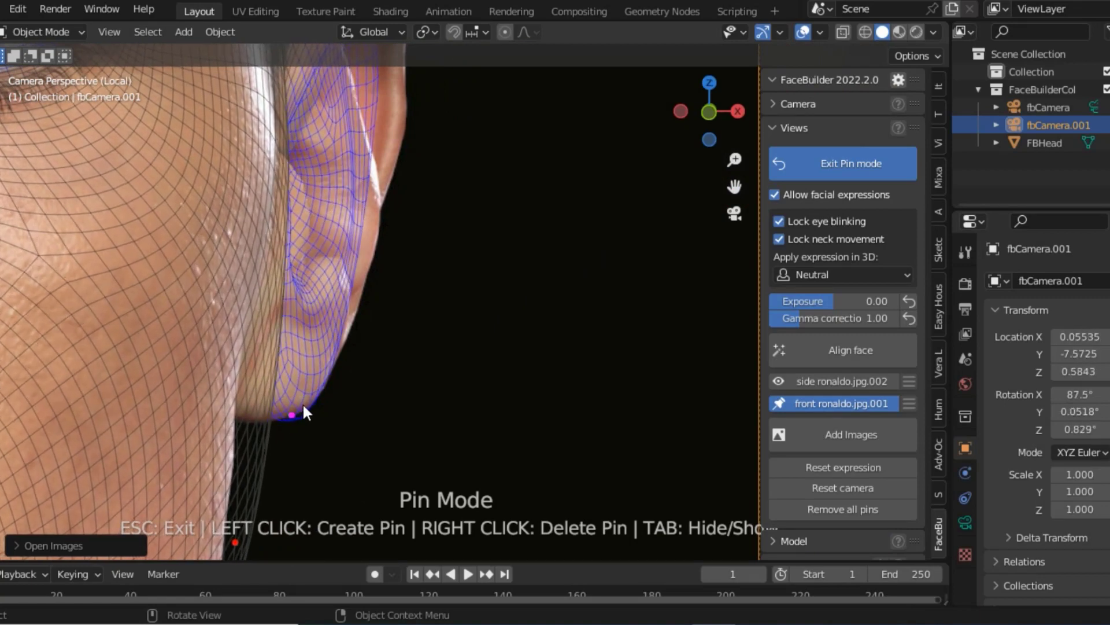
pyautogui.click(273, 418)
# Pin the cheek edge and the ear's outer and upper rim to the photo's ear outline.
pyautogui.moveTo(258, 425)
pyautogui.mouseDown()
pyautogui.moveTo(213, 428)
pyautogui.moveTo(237, 405)
pyautogui.moveTo(263, 412)
pyautogui.moveTo(234, 431)
pyautogui.mouseUp()
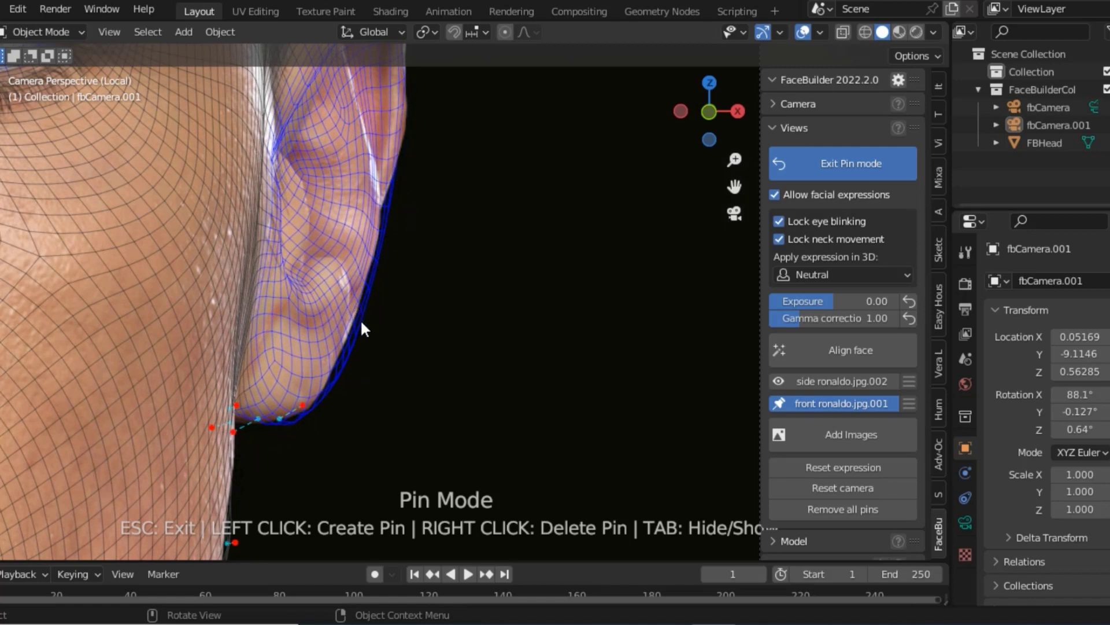
pyautogui.moveTo(361, 322); pyautogui.dragTo(348, 318)
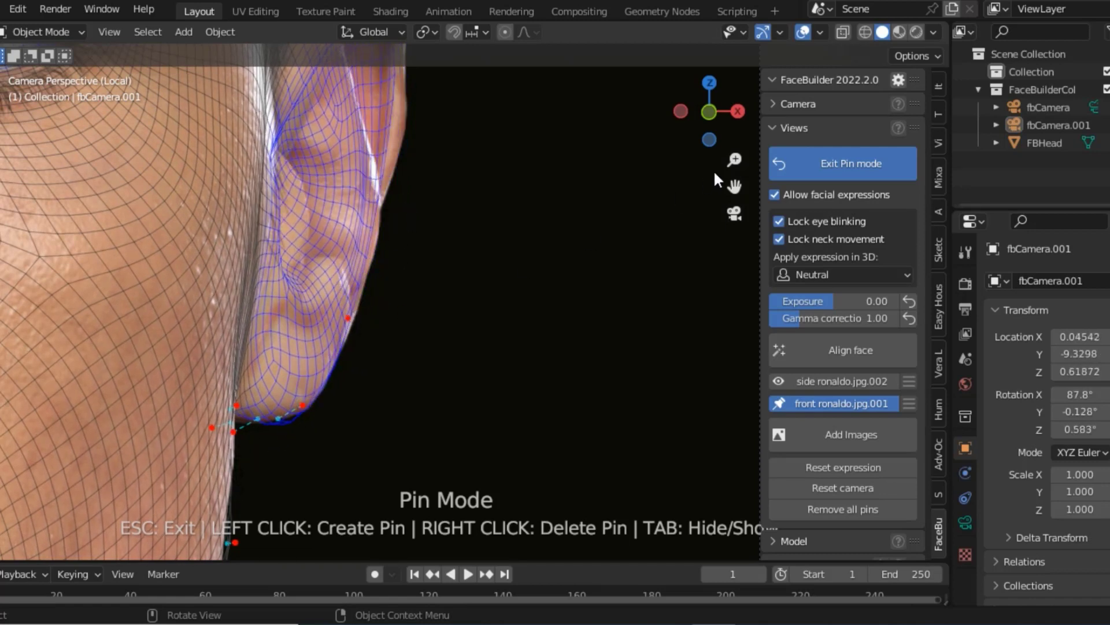
pyautogui.moveTo(734, 185); pyautogui.dragTo(726, 374)
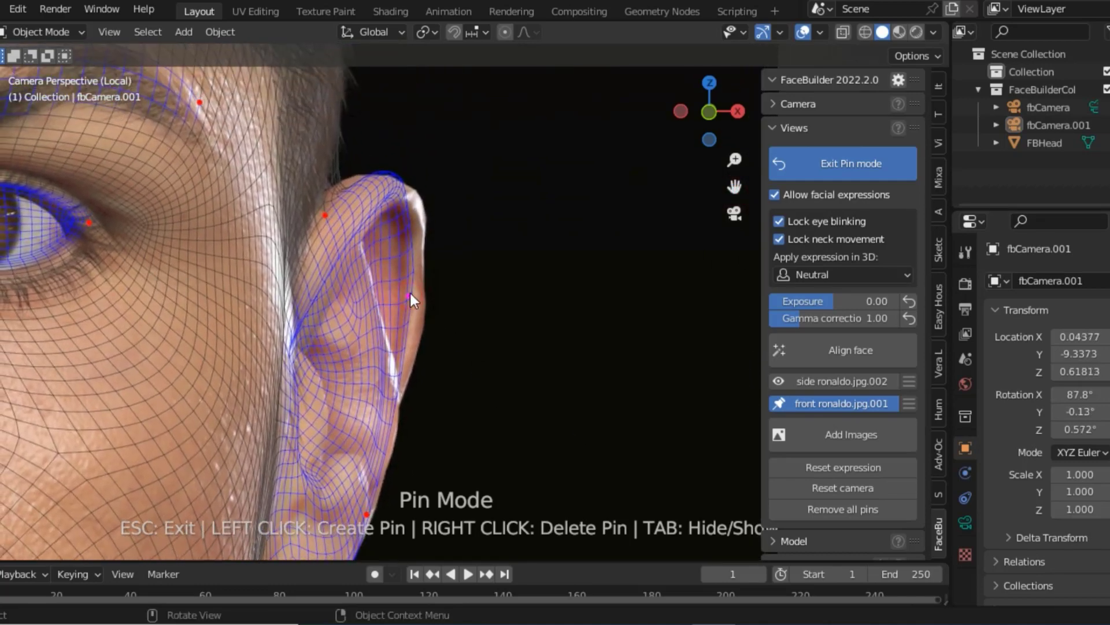
pyautogui.moveTo(409, 296); pyautogui.dragTo(424, 299)
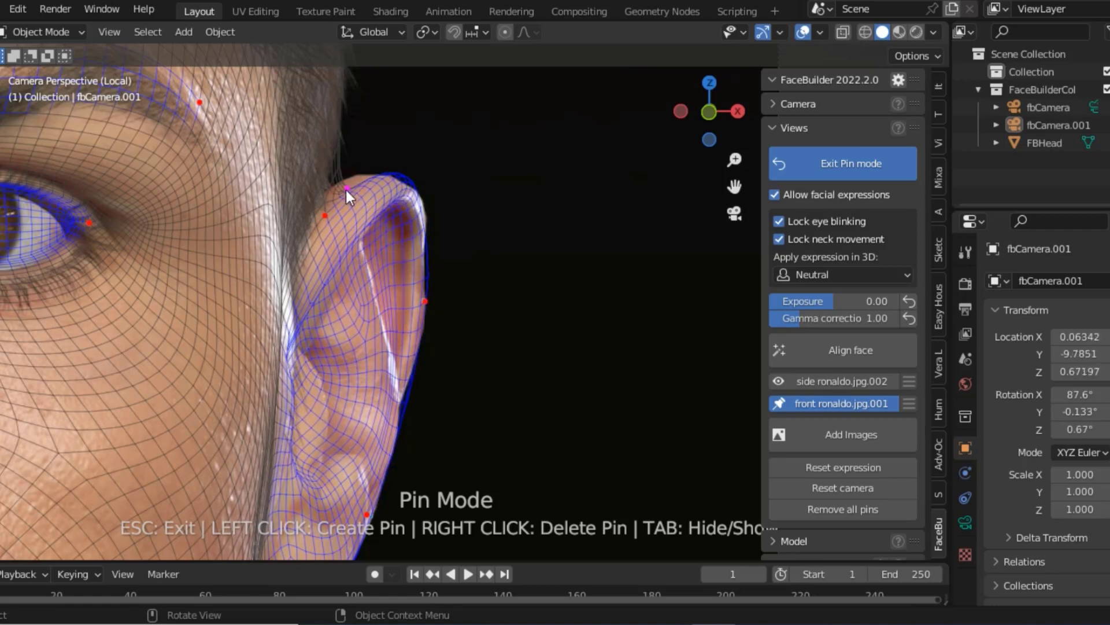
pyautogui.moveTo(345, 191); pyautogui.dragTo(336, 197)
pyautogui.scroll(-3, 522, 129)
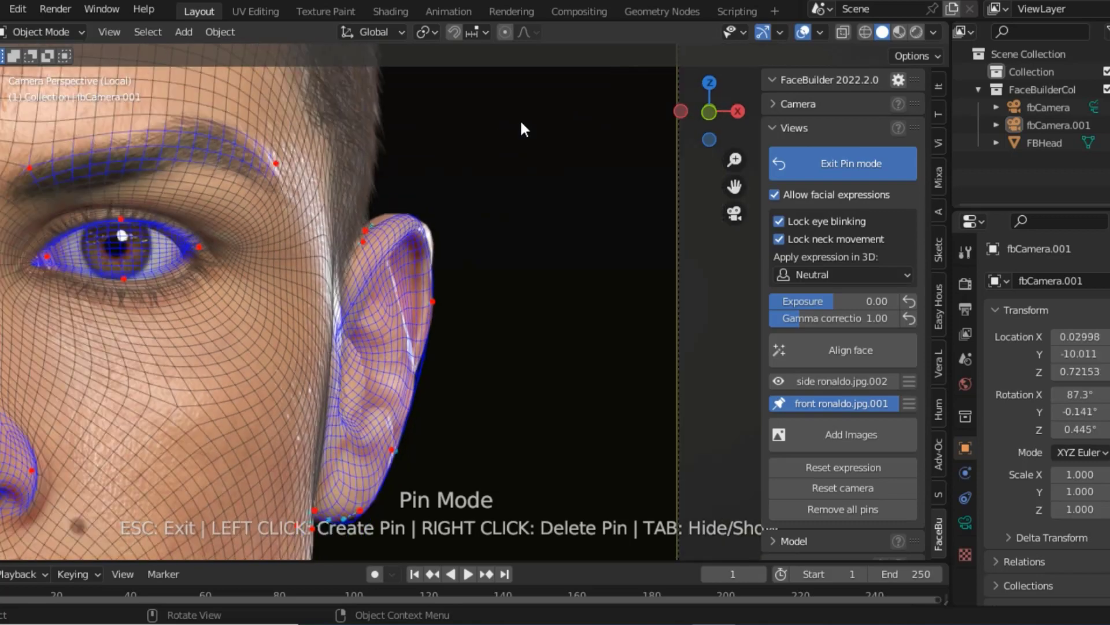
pyautogui.scroll(-3, 523, 128)
pyautogui.scroll(-2, 522, 128)
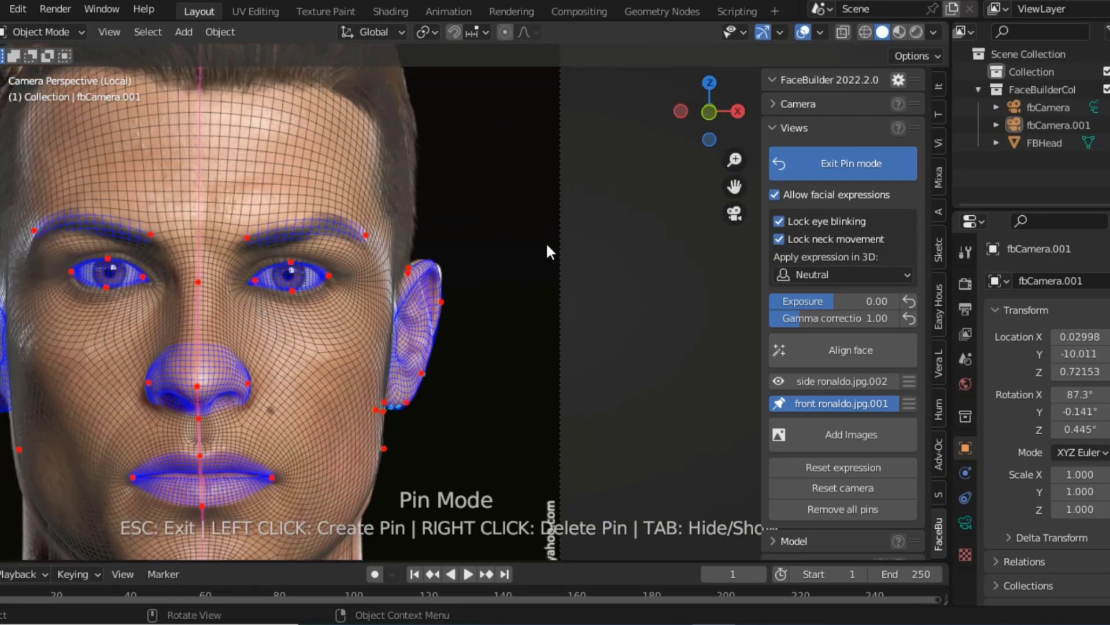
# Pull the left ear pins outward to fit the ear and add a jaw-edge pin.
pyautogui.press('Home')
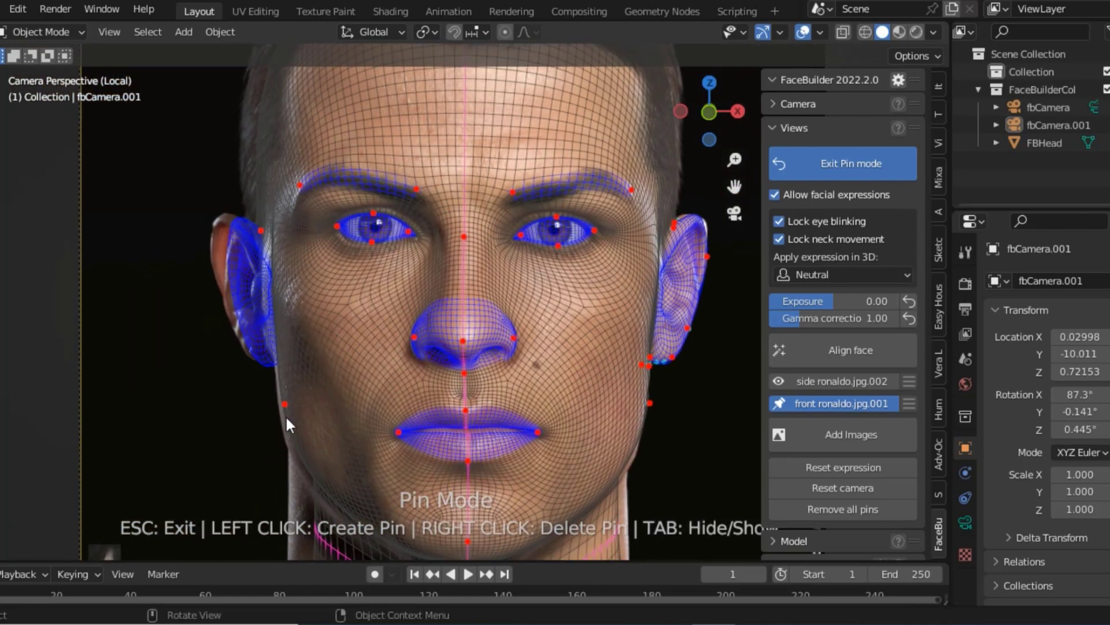
pyautogui.scroll(3, 246, 284)
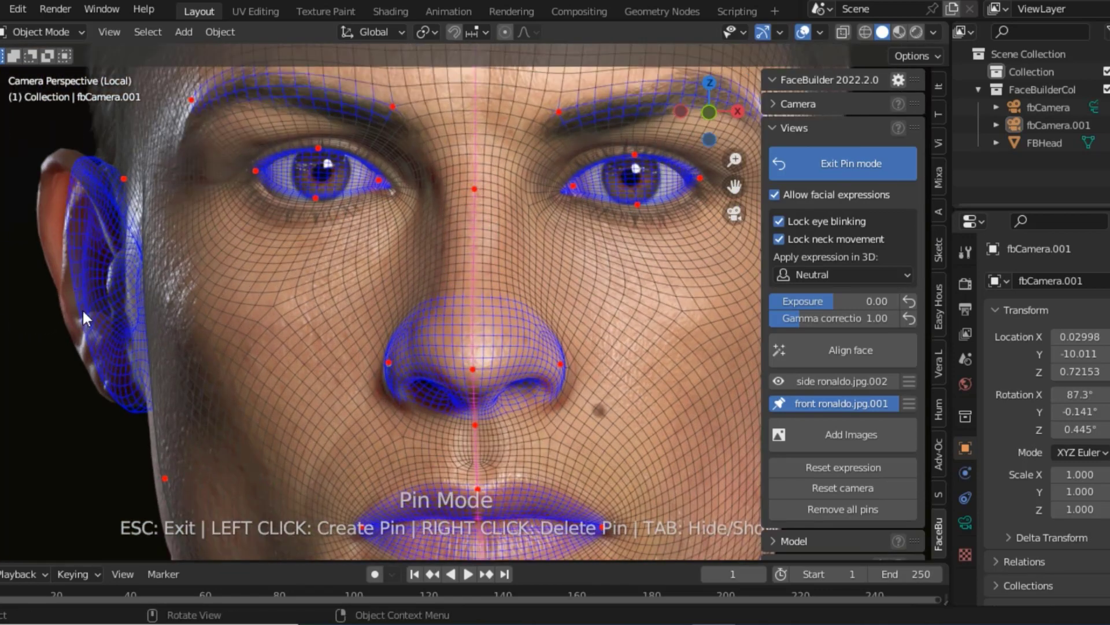
pyautogui.moveTo(80, 313)
pyautogui.mouseDown()
pyautogui.moveTo(57, 296)
pyautogui.moveTo(60, 308)
pyautogui.mouseUp()
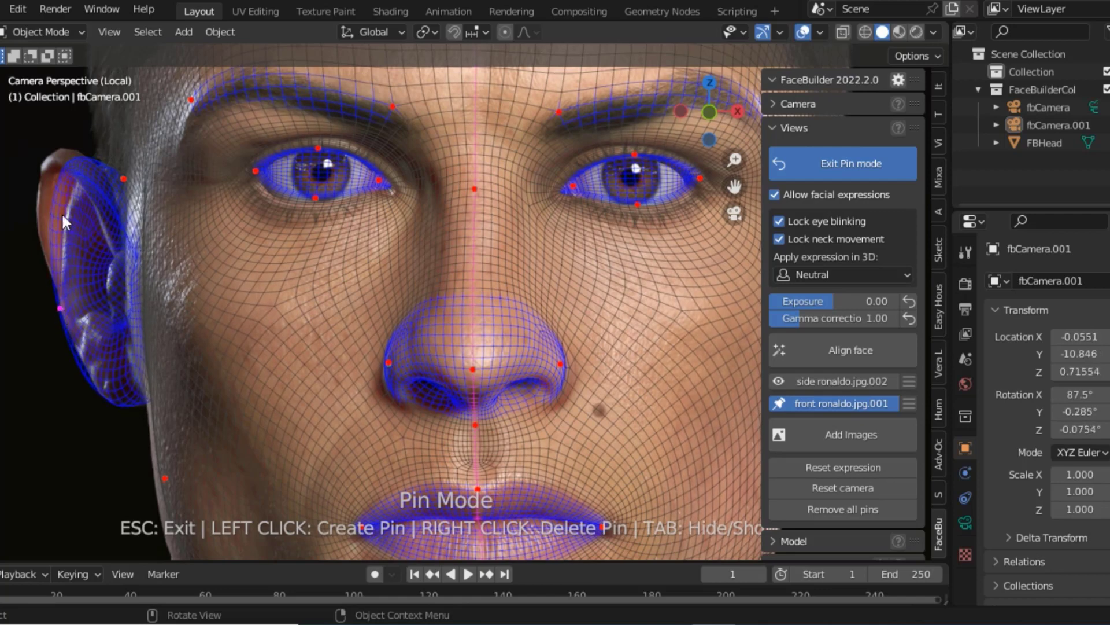
pyautogui.moveTo(62, 179); pyautogui.dragTo(34, 166)
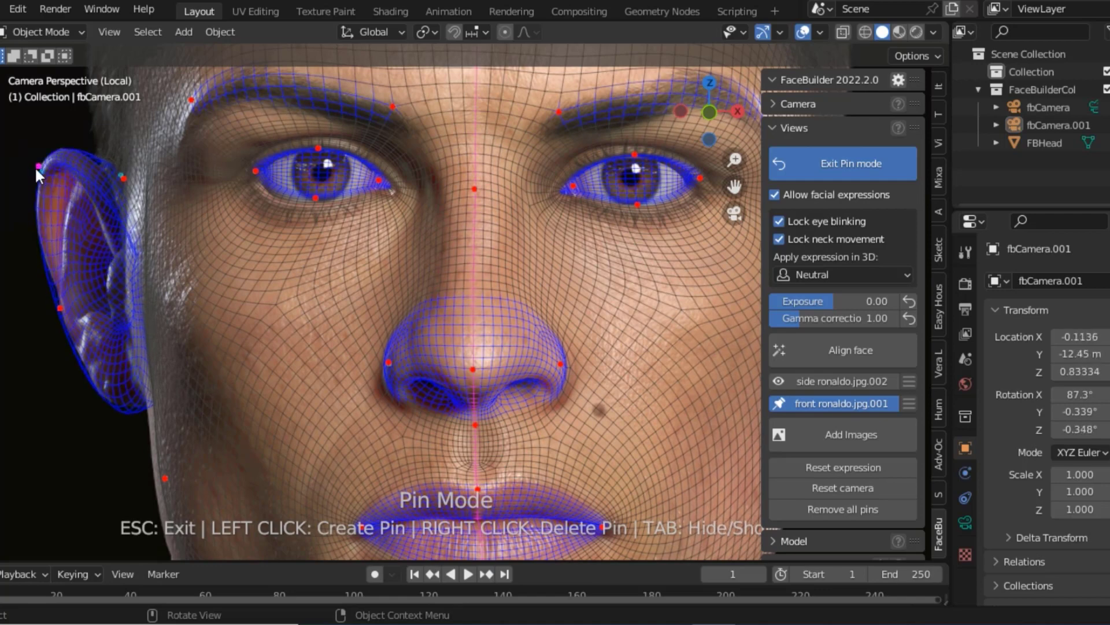
pyautogui.scroll(-4, 132, 498)
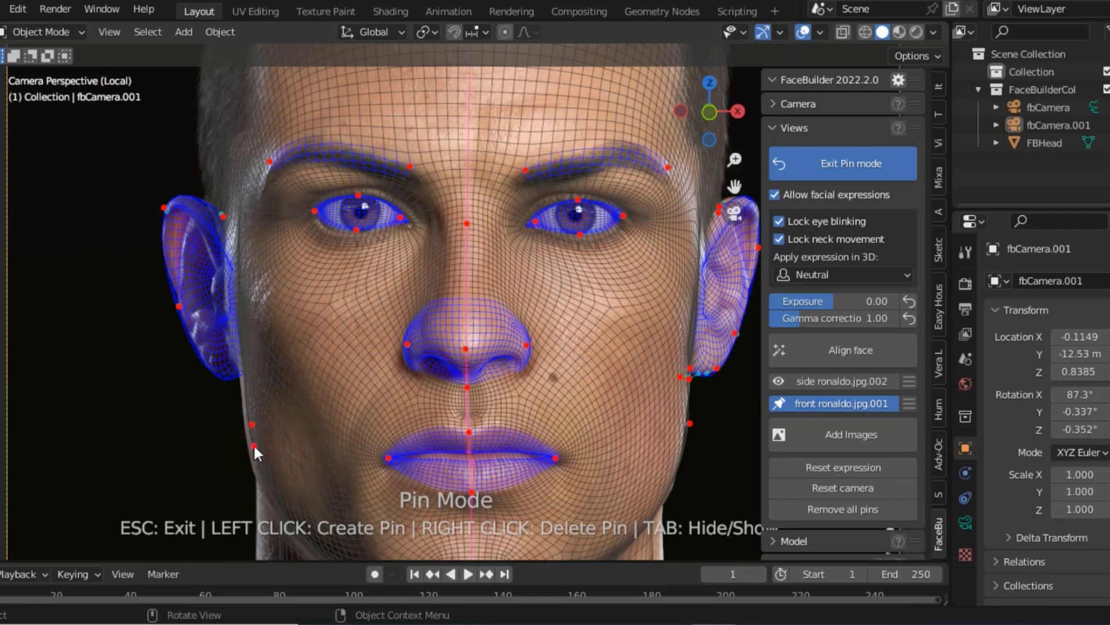
pyautogui.moveTo(254, 443); pyautogui.dragTo(247, 439)
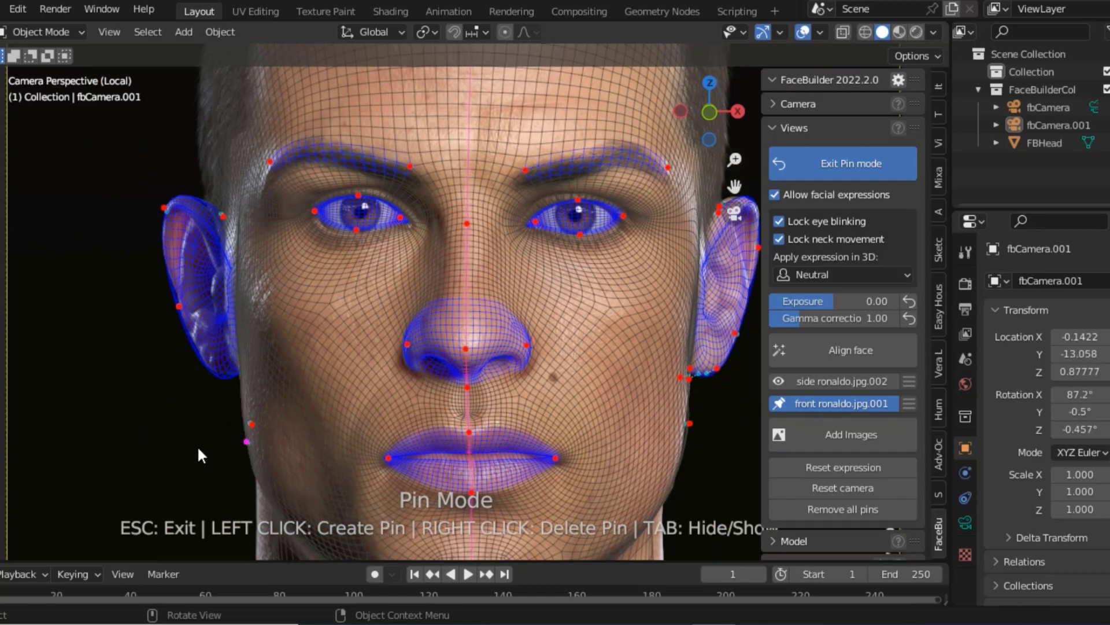
pyautogui.scroll(-2, 180, 453)
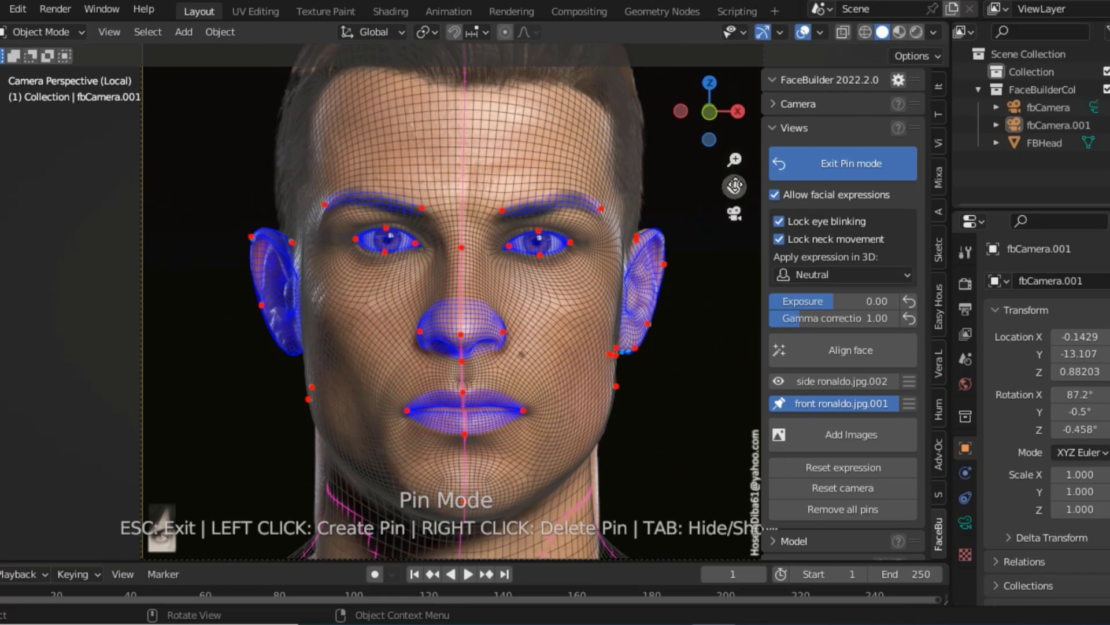
# Pin both neck edges onto the photo's neck outline.
pyautogui.moveTo(734, 186); pyautogui.dragTo(628, 47)
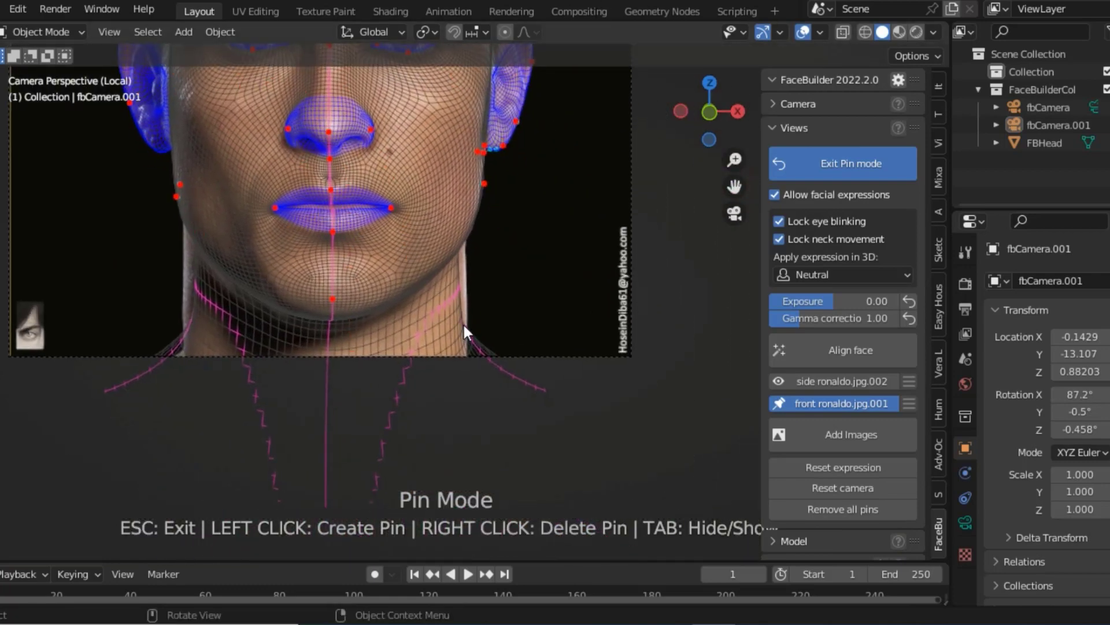
pyautogui.moveTo(464, 325); pyautogui.dragTo(470, 358)
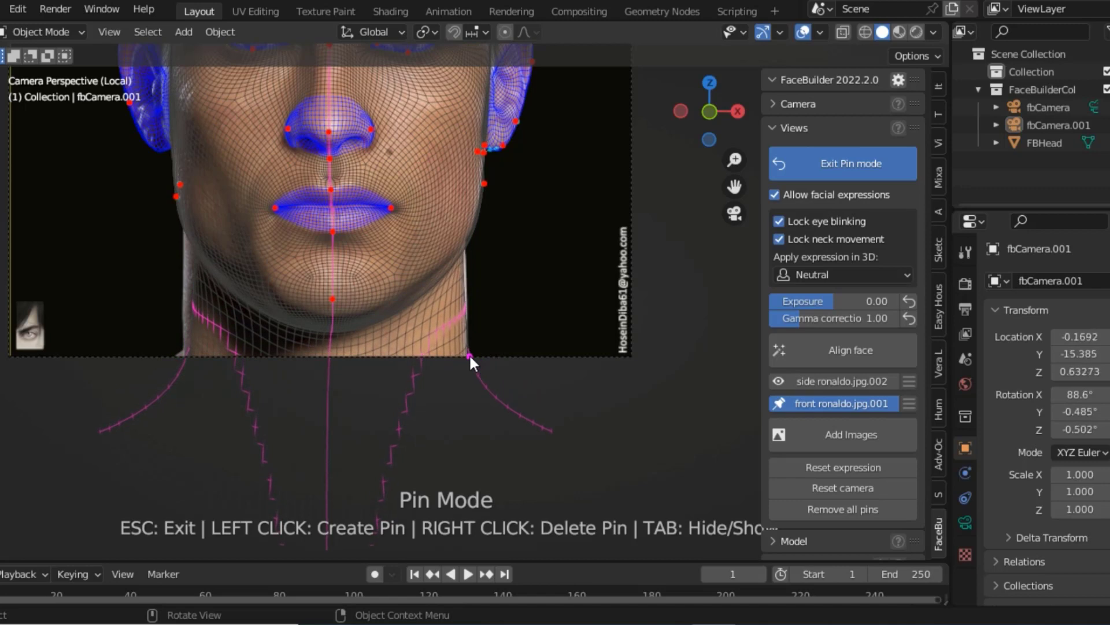
pyautogui.moveTo(469, 353); pyautogui.dragTo(472, 356)
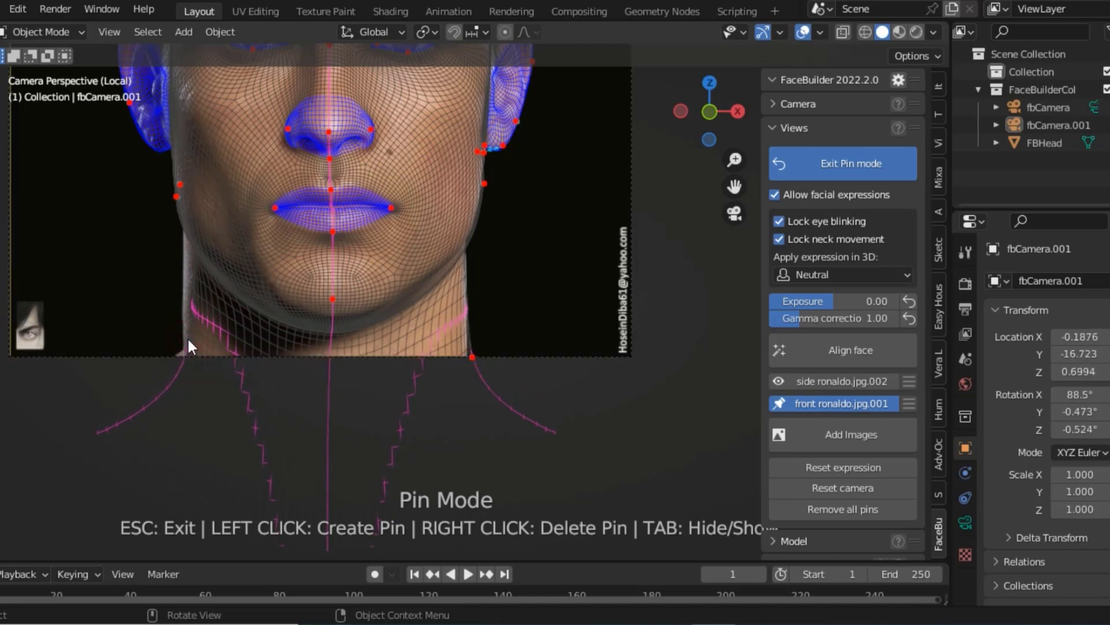
pyautogui.moveTo(192, 334); pyautogui.dragTo(182, 341)
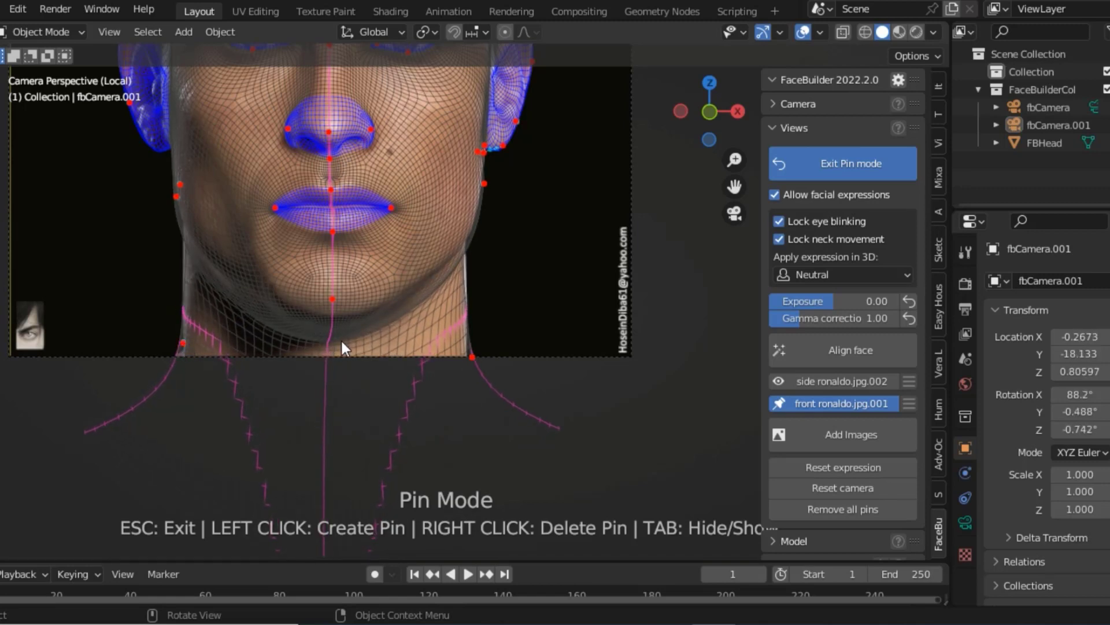
# Pin the chin up to match the photo and add a pin on the jaw contour.
pyautogui.scroll(2, 373, 267)
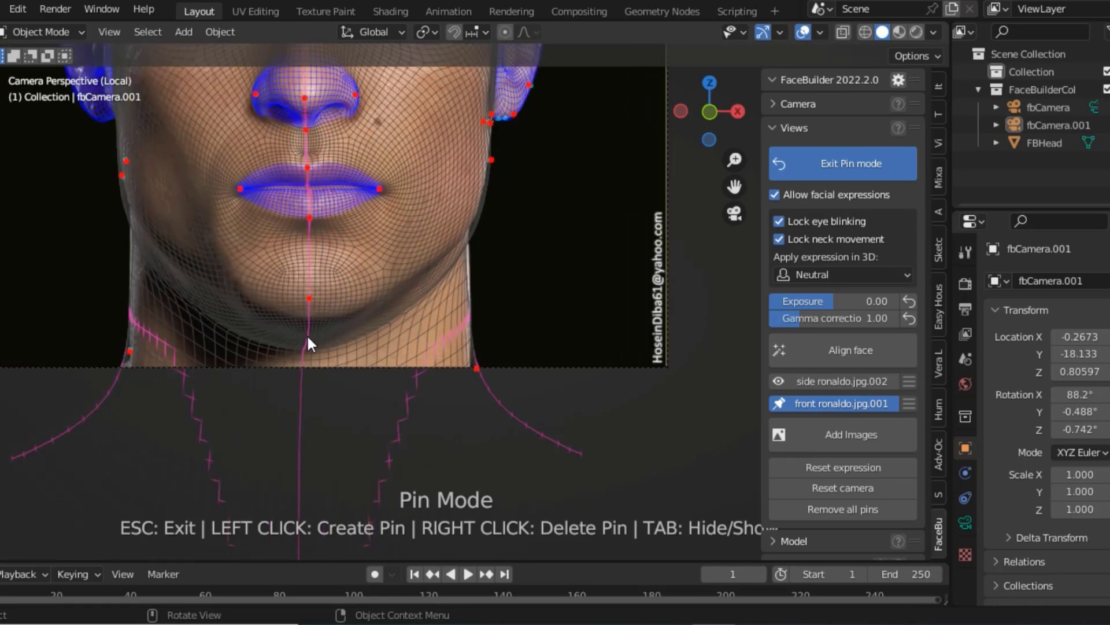
pyautogui.moveTo(304, 337); pyautogui.dragTo(305, 307)
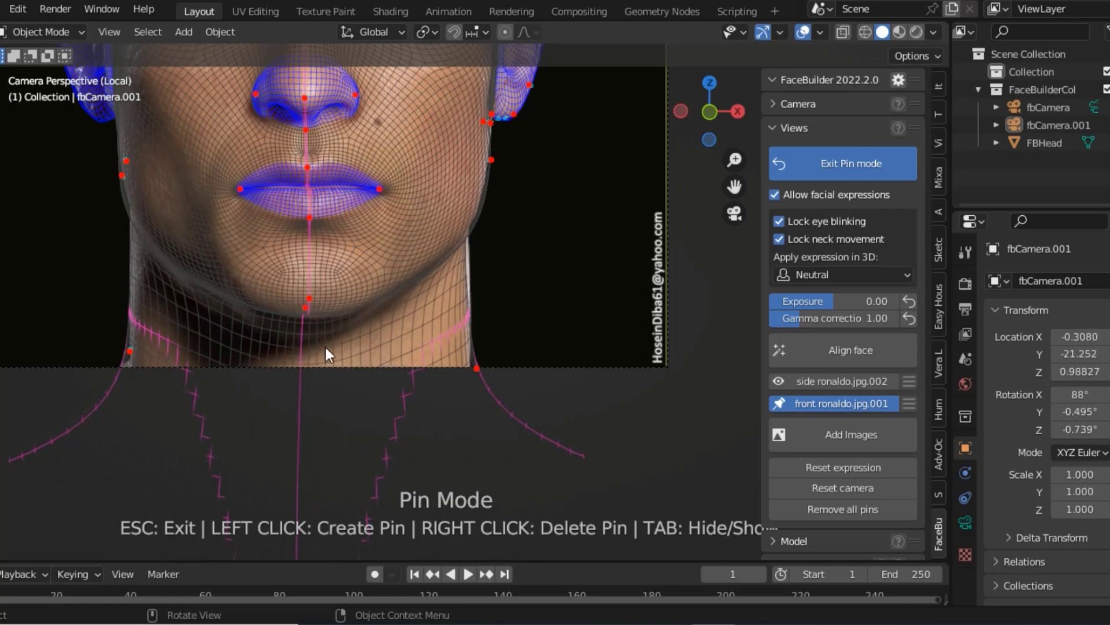
pyautogui.click(127, 200)
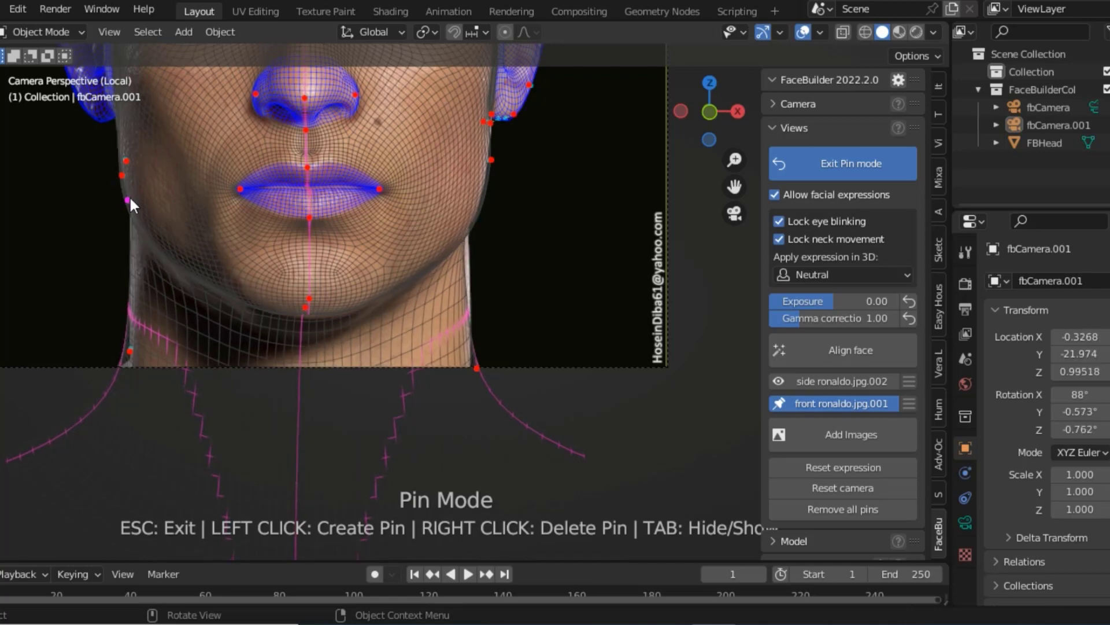
pyautogui.moveTo(131, 199); pyautogui.dragTo(130, 195)
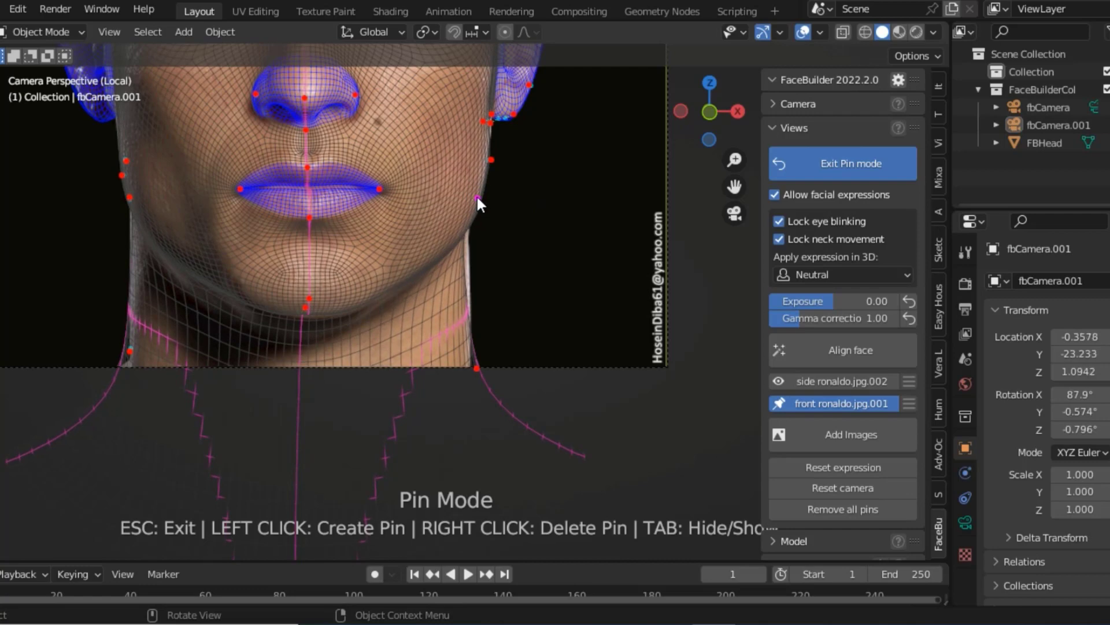
pyautogui.scroll(5, 249, 201)
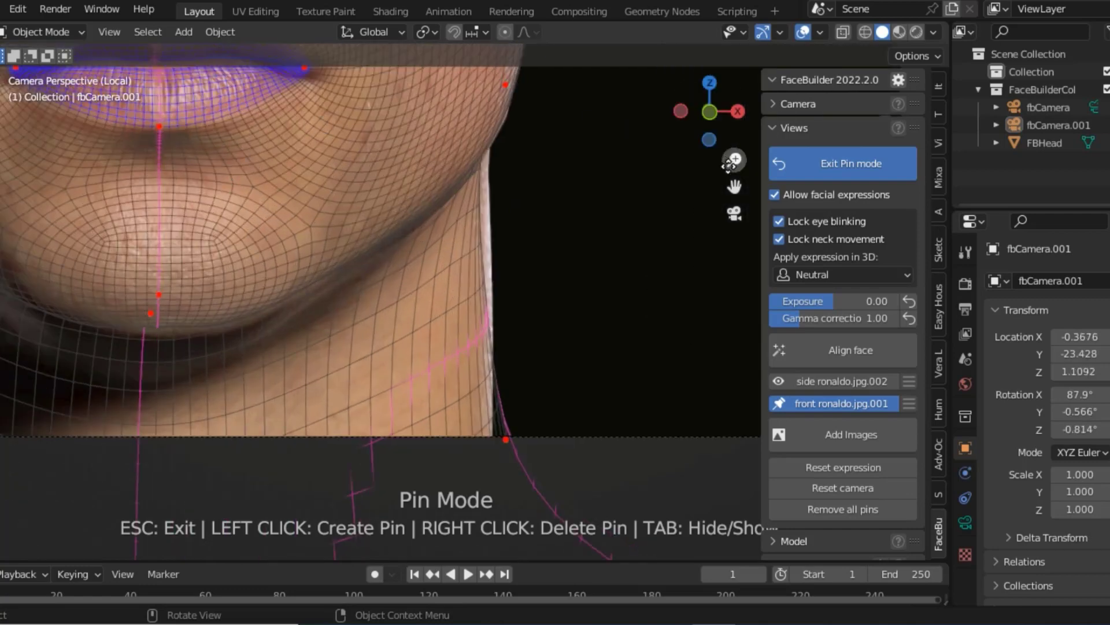
# Drag both lip-corner pins and the upper-lip centre pin onto the photo's mouth.
pyautogui.moveTo(735, 186); pyautogui.dragTo(743, 423)
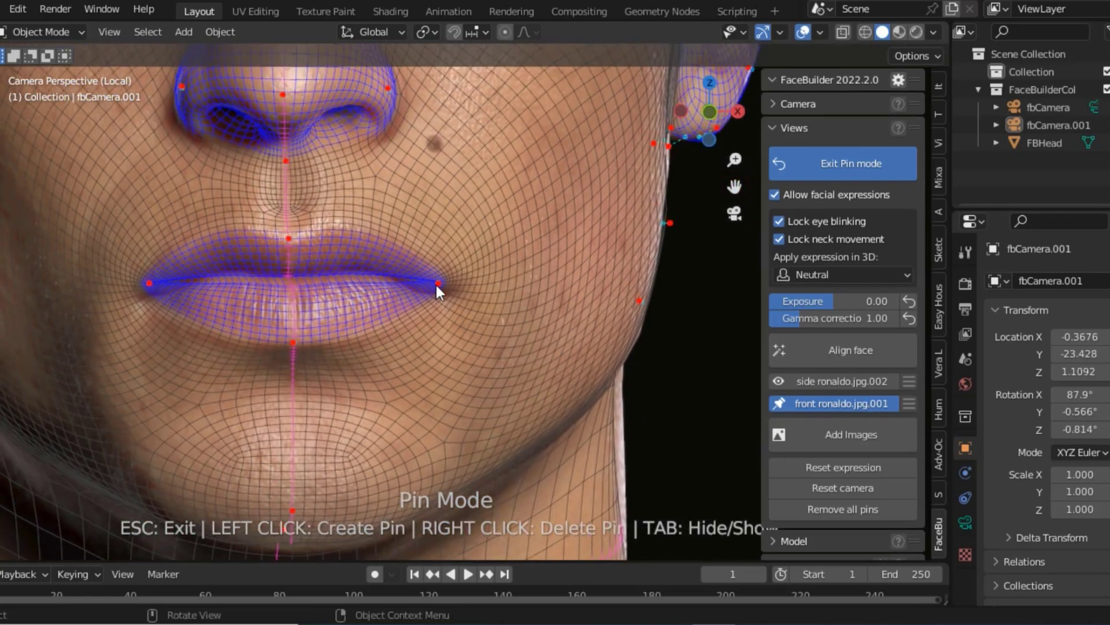
pyautogui.moveTo(432, 277); pyautogui.dragTo(441, 291)
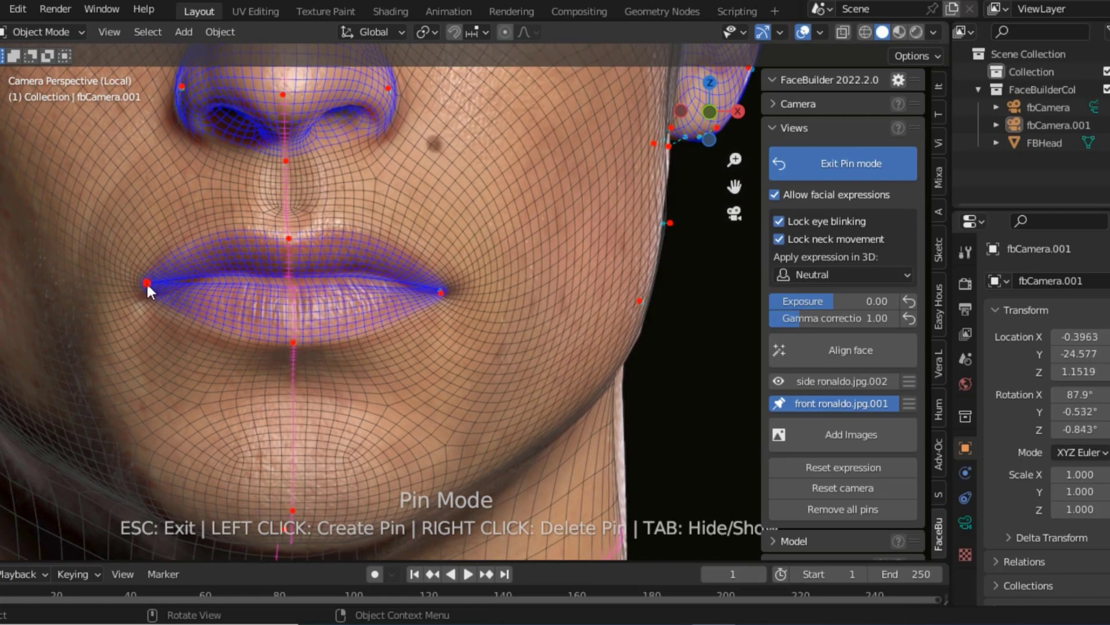
pyautogui.moveTo(147, 282); pyautogui.dragTo(146, 296)
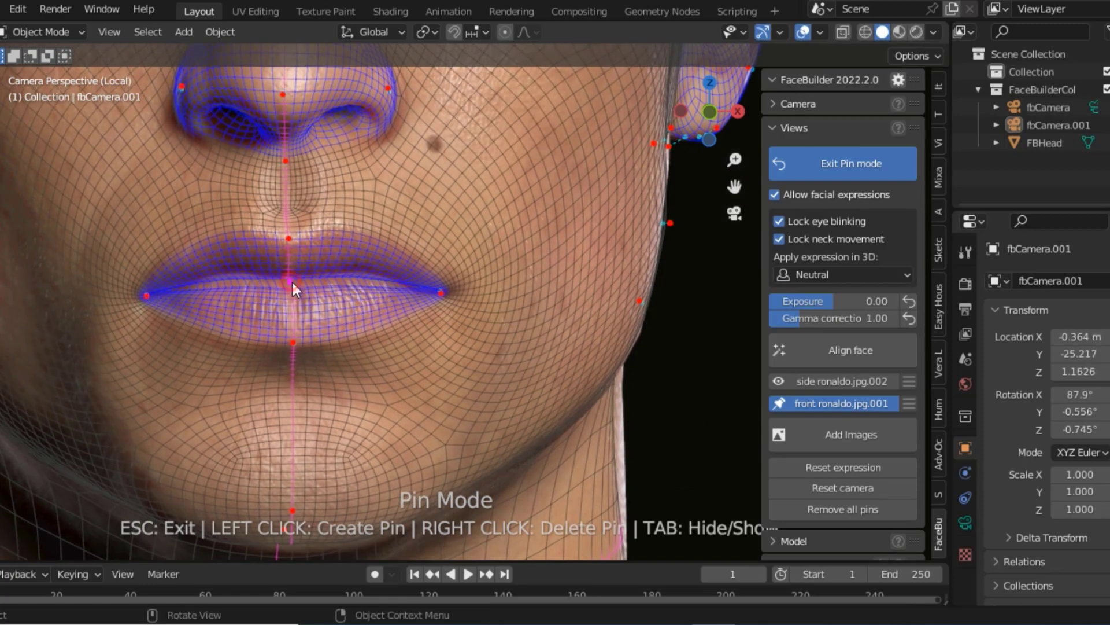
pyautogui.moveTo(292, 282); pyautogui.dragTo(360, 272)
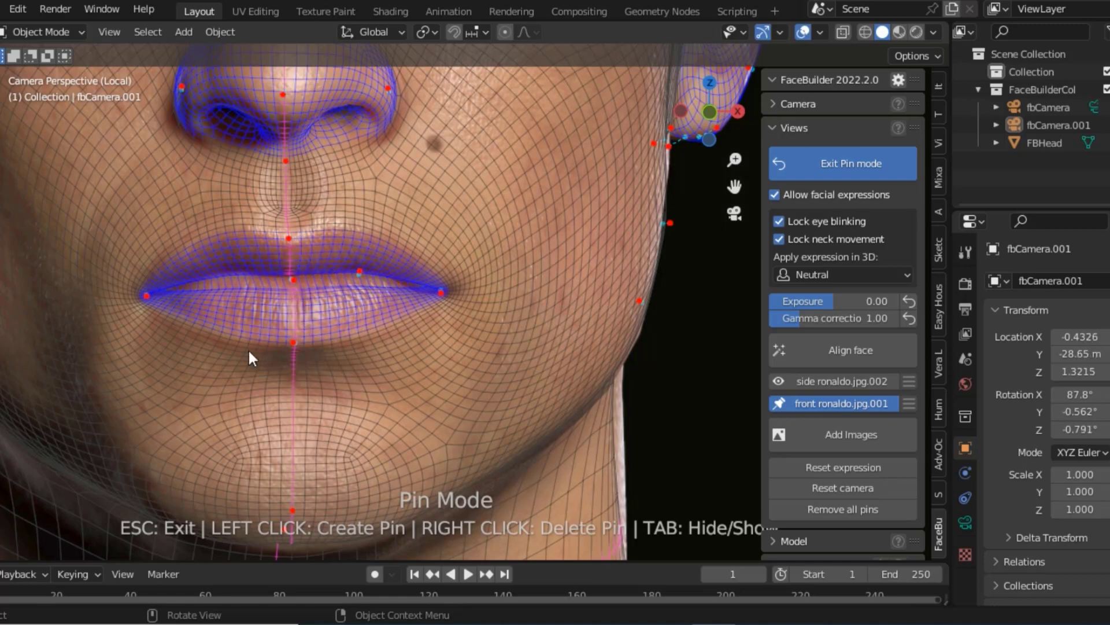
pyautogui.scroll(-2, 163, 317)
pyautogui.scroll(-2, 468, 231)
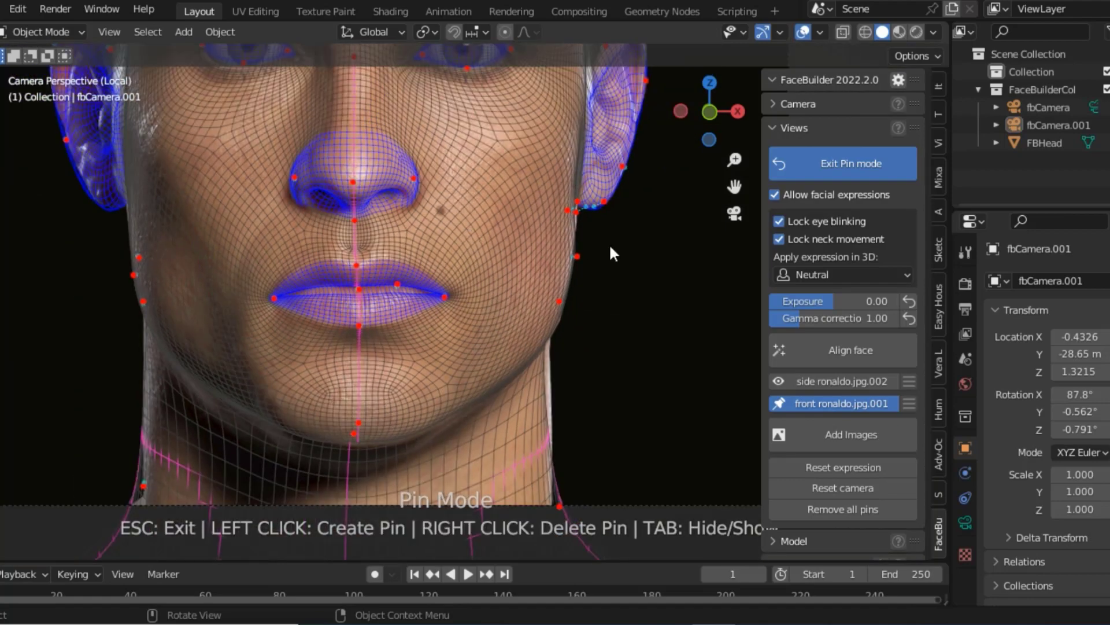
pyautogui.scroll(-1, 665, 244)
pyautogui.scroll(1, 326, 159)
# Fit the mesh's lower eyelid to the photo's eye with a pin.
pyautogui.scroll(2, 338, 120)
pyautogui.scroll(1, 405, 174)
pyautogui.moveTo(744, 203); pyautogui.dragTo(26, 180)
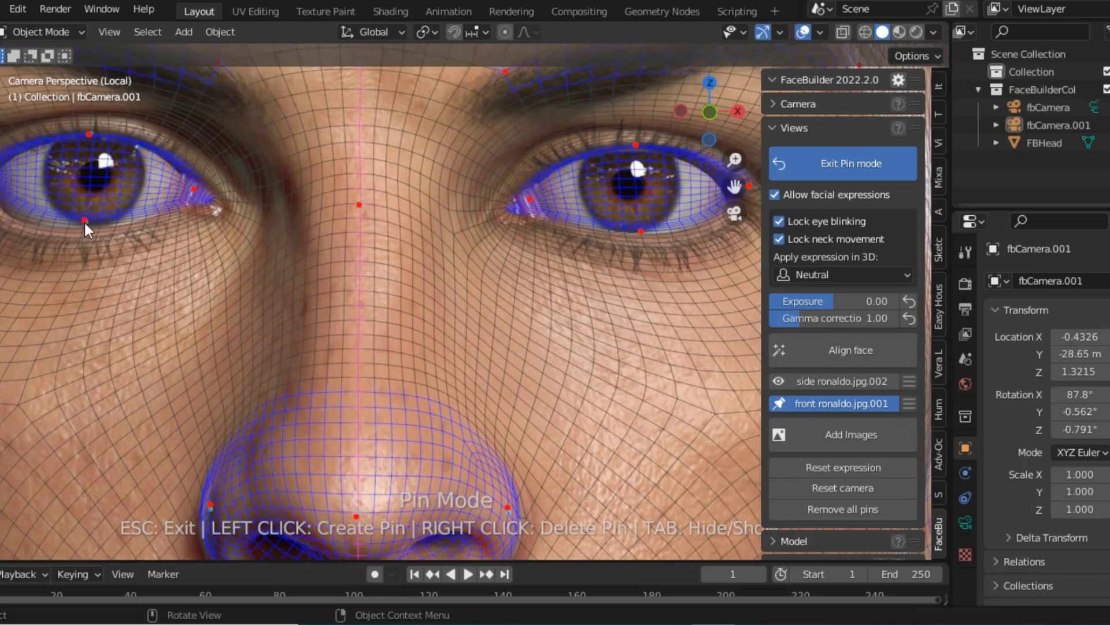
pyautogui.moveTo(85, 220); pyautogui.dragTo(78, 233)
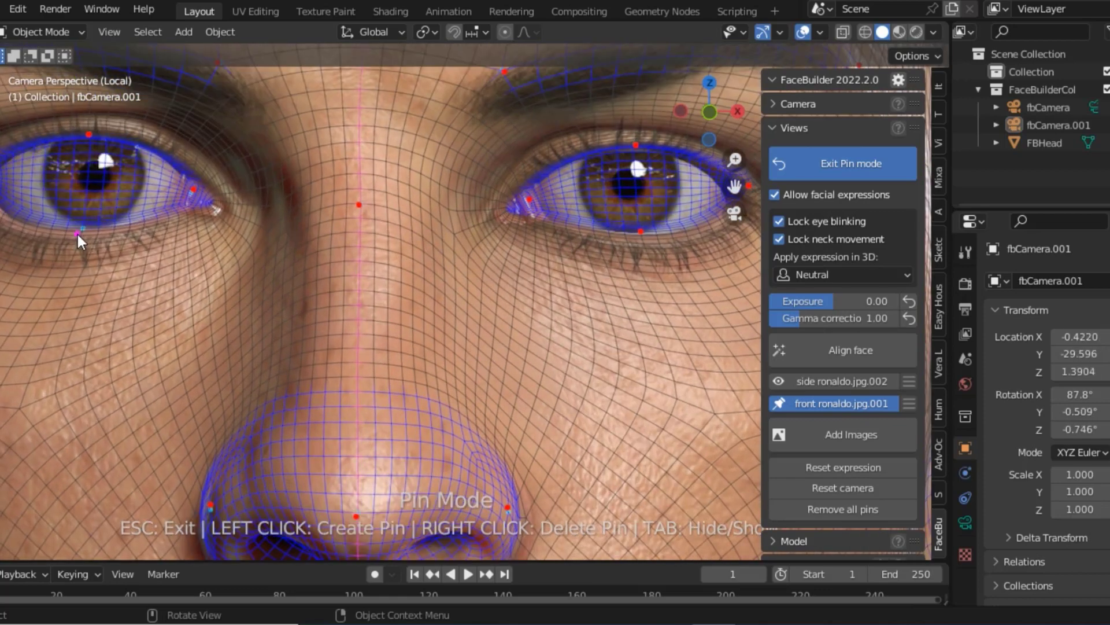
# Zoom out and nudge the neck pin up to refit the jaw.
pyautogui.scroll(-3, 531, 243)
pyautogui.scroll(-2, 477, 301)
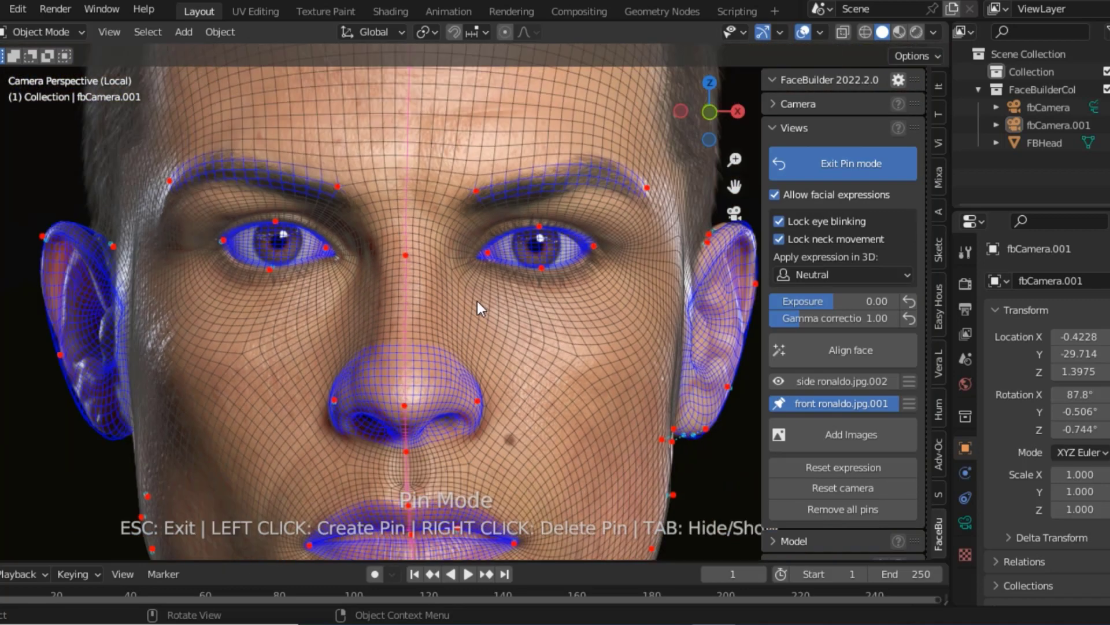
pyautogui.scroll(-2, 474, 320)
pyautogui.scroll(-1, 572, 394)
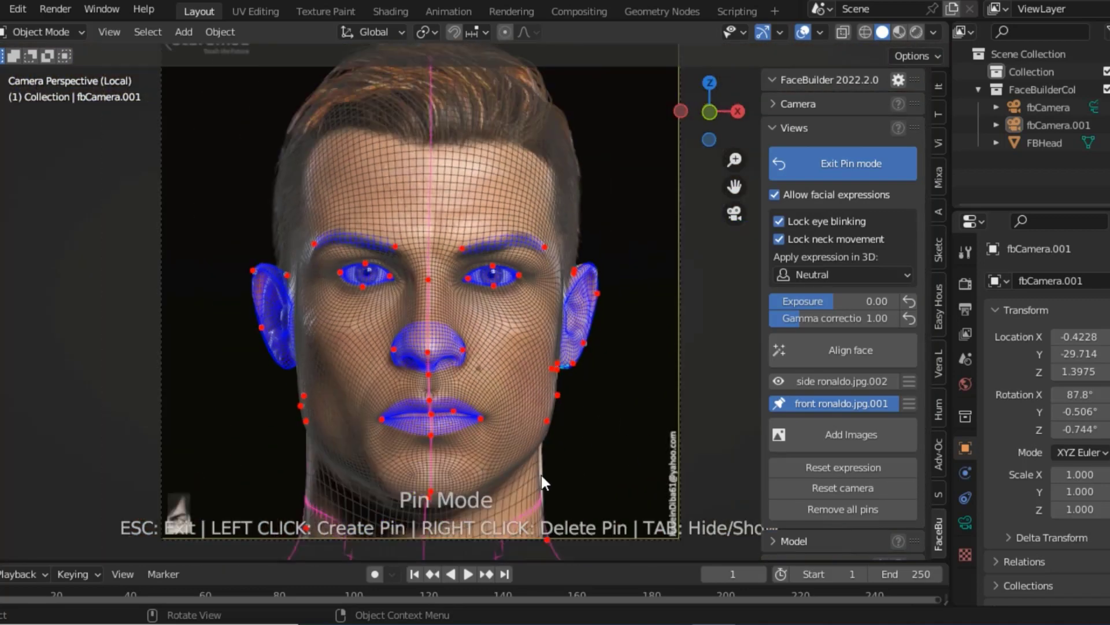
pyautogui.moveTo(538, 486); pyautogui.dragTo(540, 478)
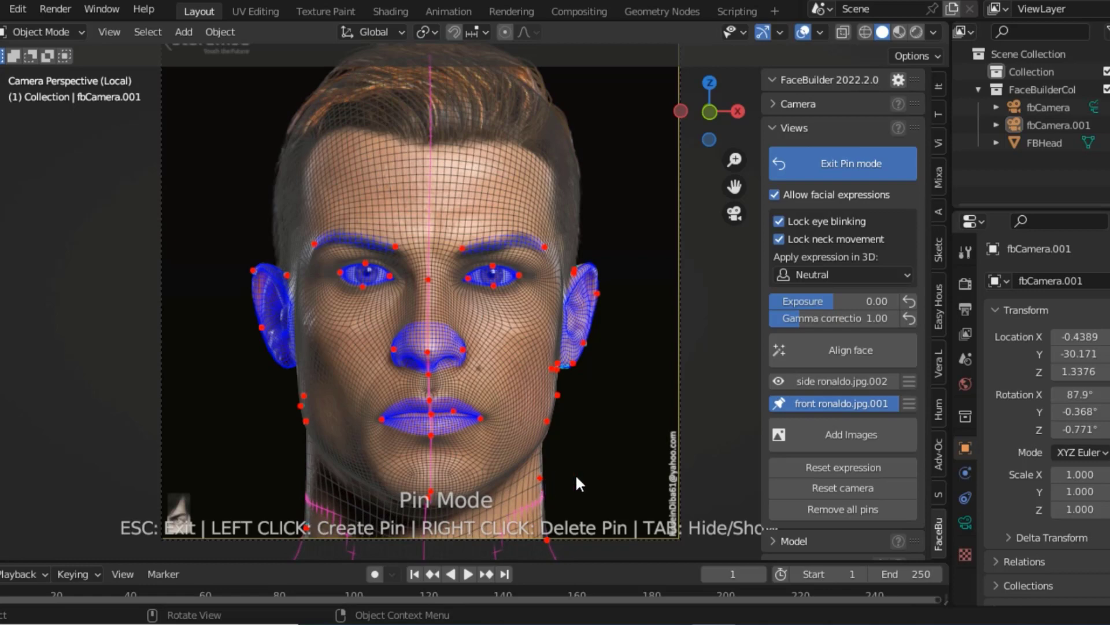
# Switch to the side photo and pin the ear's back edge toward the photo's ear.
pyautogui.click(780, 382)
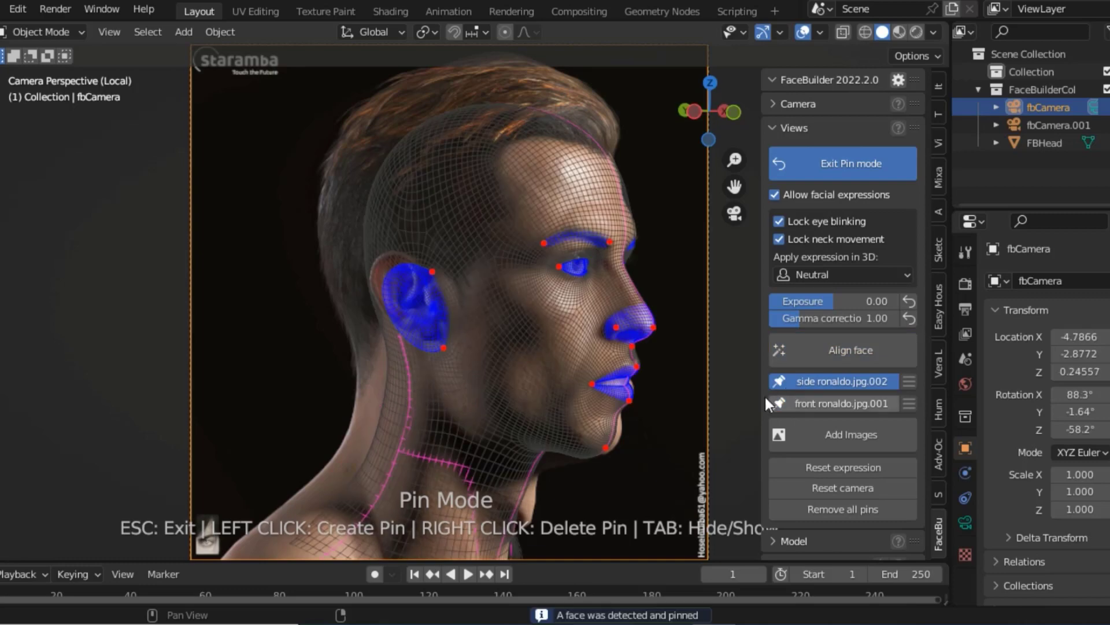
pyautogui.scroll(2, 464, 382)
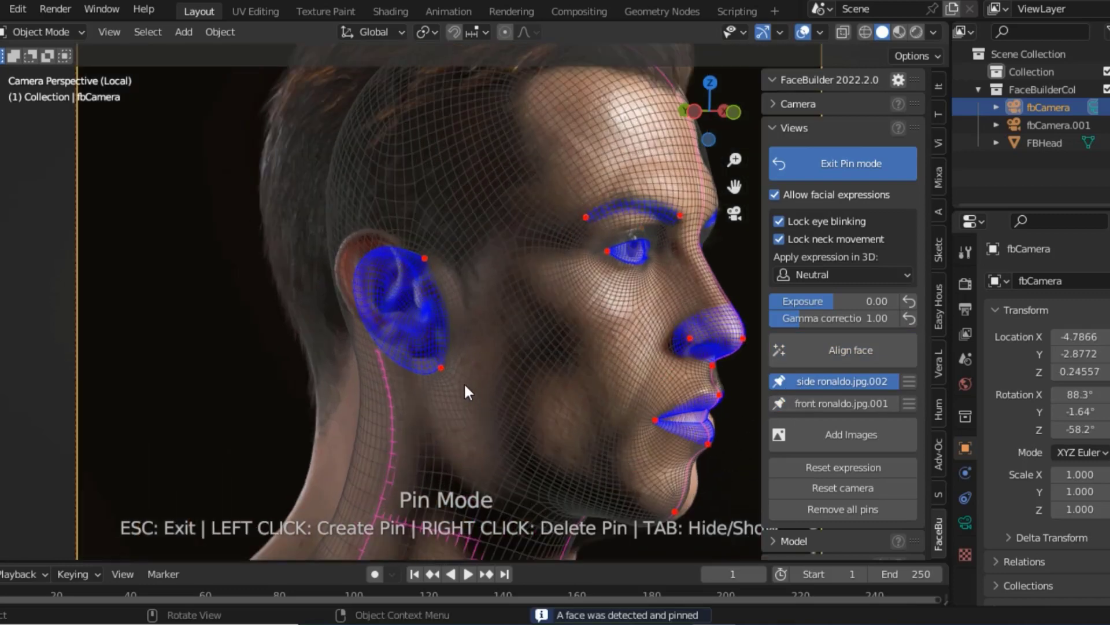
pyautogui.scroll(2, 407, 364)
pyautogui.scroll(2, 349, 325)
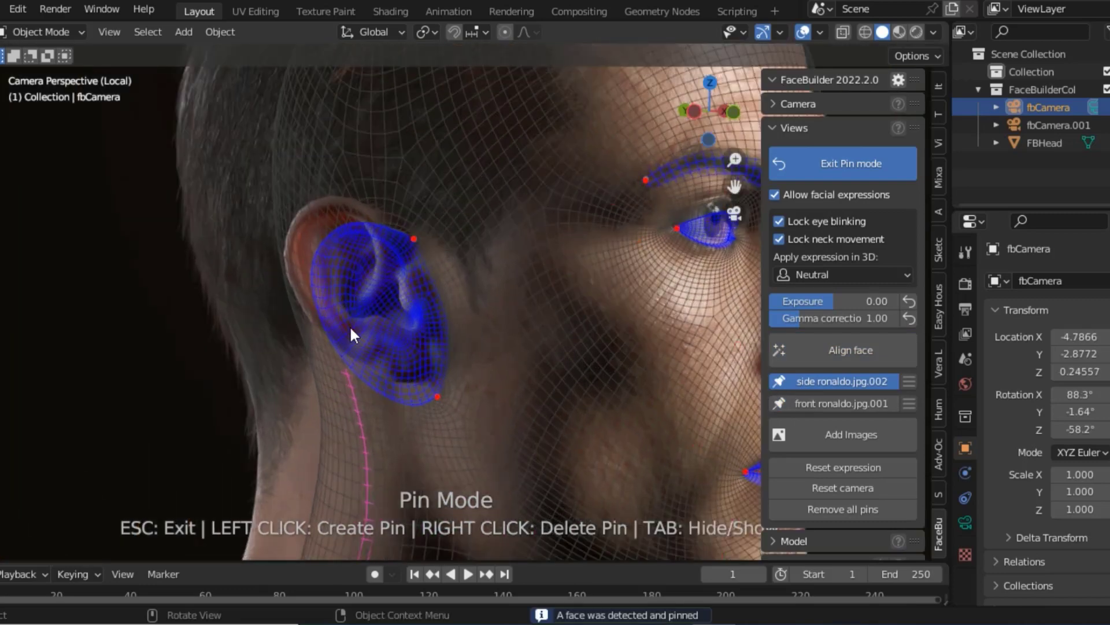
pyautogui.click(316, 301)
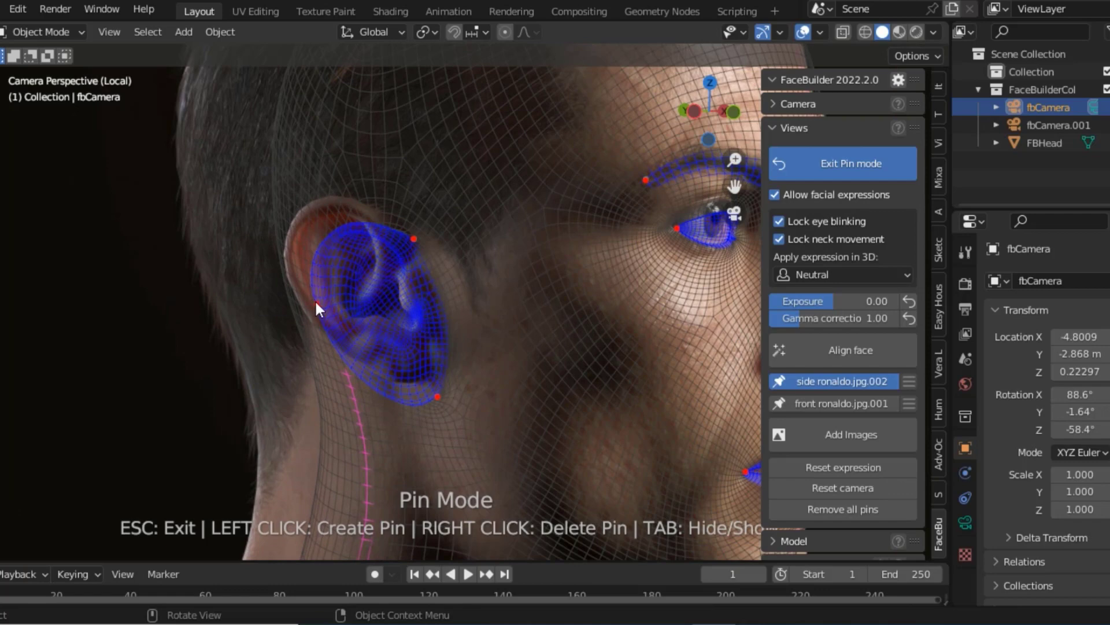
pyautogui.moveTo(316, 301); pyautogui.dragTo(310, 281)
# Drag pins along the ear rim, lobe and top to fit the profile ear.
pyautogui.moveTo(291, 269); pyautogui.dragTo(304, 250)
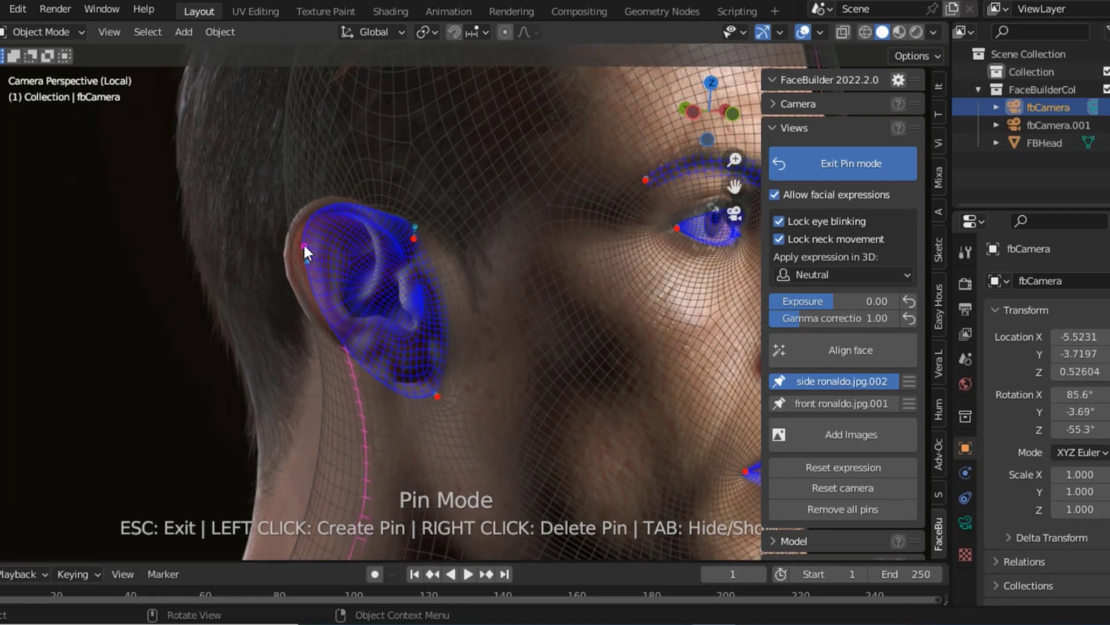
pyautogui.moveTo(303, 244)
pyautogui.mouseDown()
pyautogui.moveTo(293, 235)
pyautogui.moveTo(215, 256)
pyautogui.mouseUp()
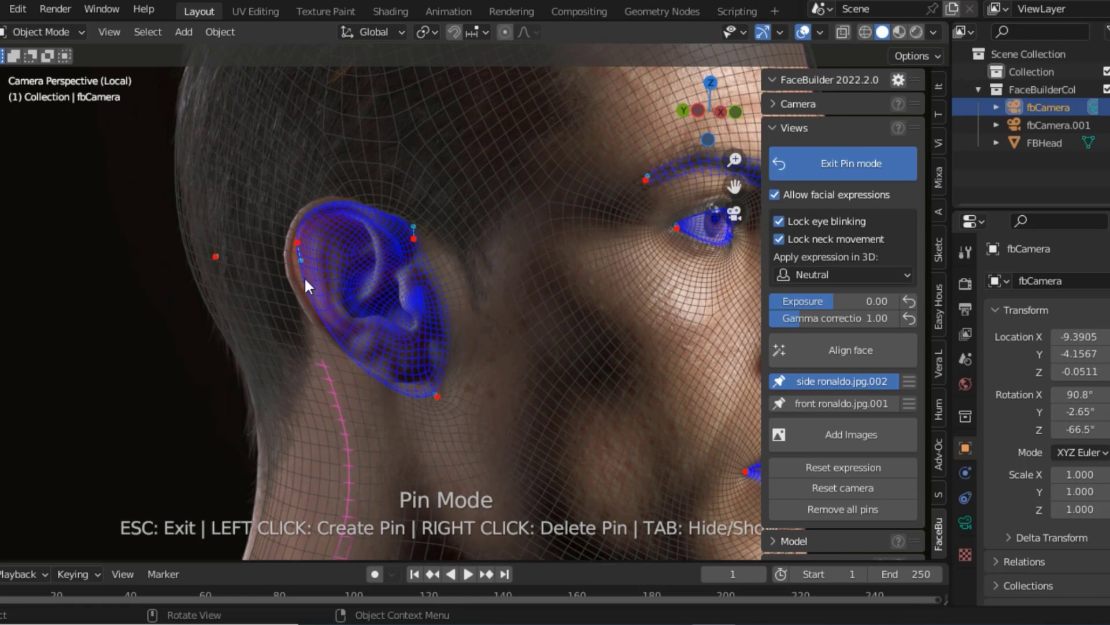
pyautogui.moveTo(298, 264); pyautogui.dragTo(290, 266)
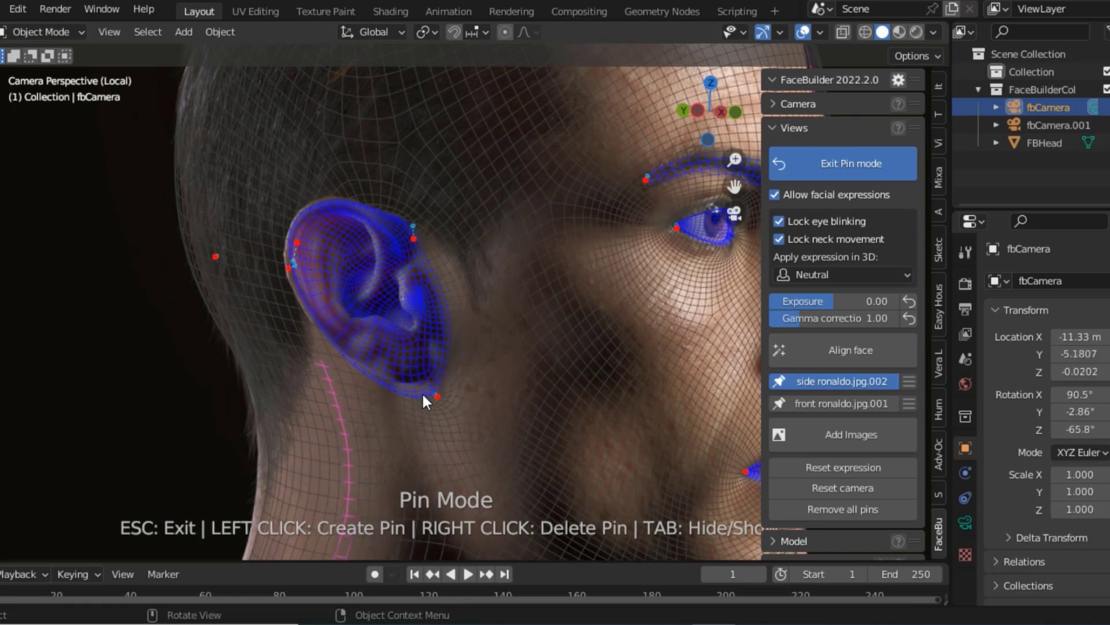
pyautogui.moveTo(423, 395); pyautogui.dragTo(397, 375)
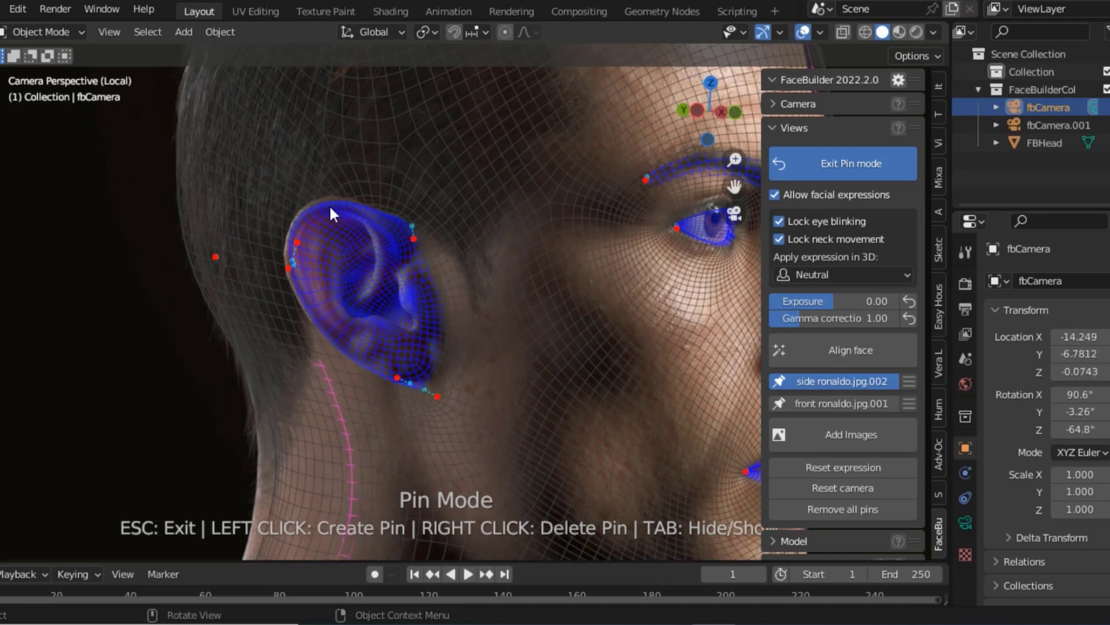
pyautogui.moveTo(328, 208); pyautogui.dragTo(322, 197)
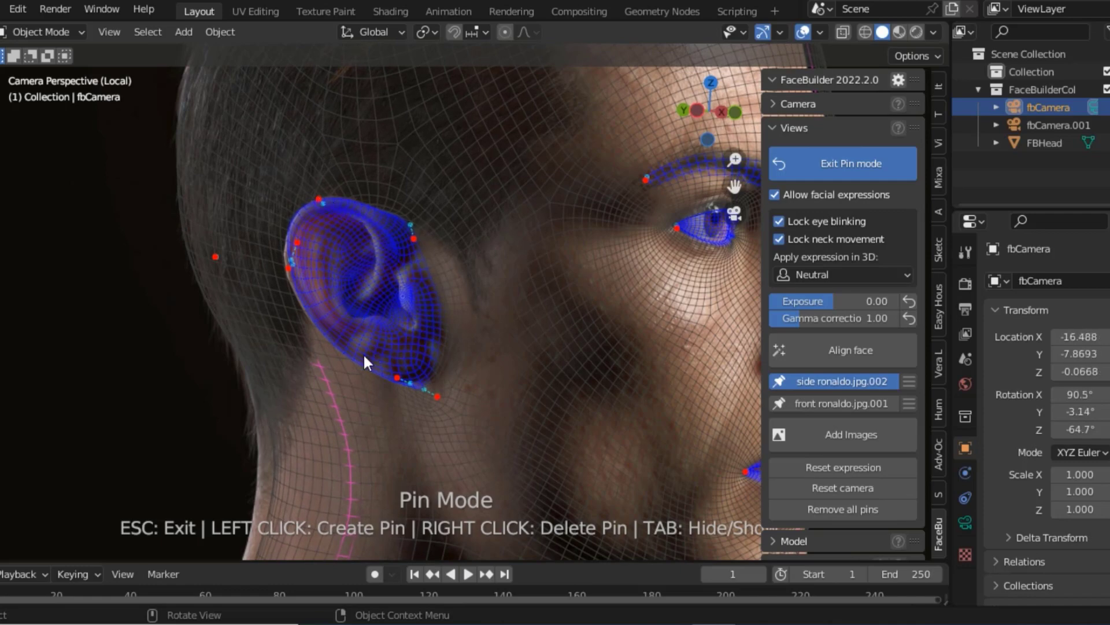
pyautogui.scroll(-2, 349, 401)
pyautogui.scroll(-2, 349, 402)
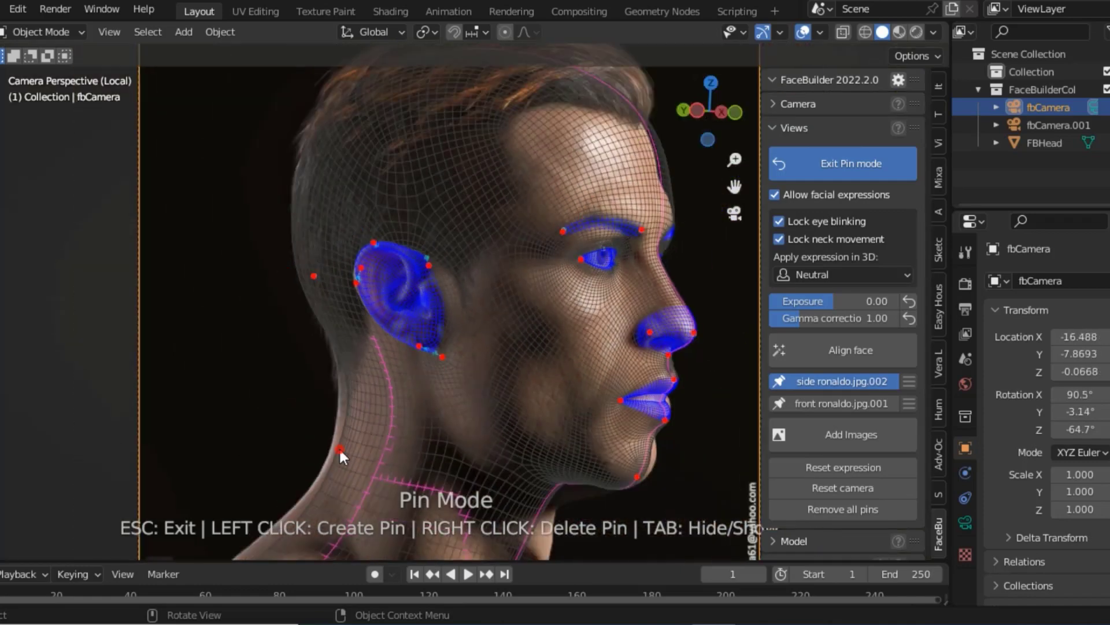
# Pin the neck contour and the back of the head to the side photo.
pyautogui.moveTo(339, 448); pyautogui.dragTo(328, 462)
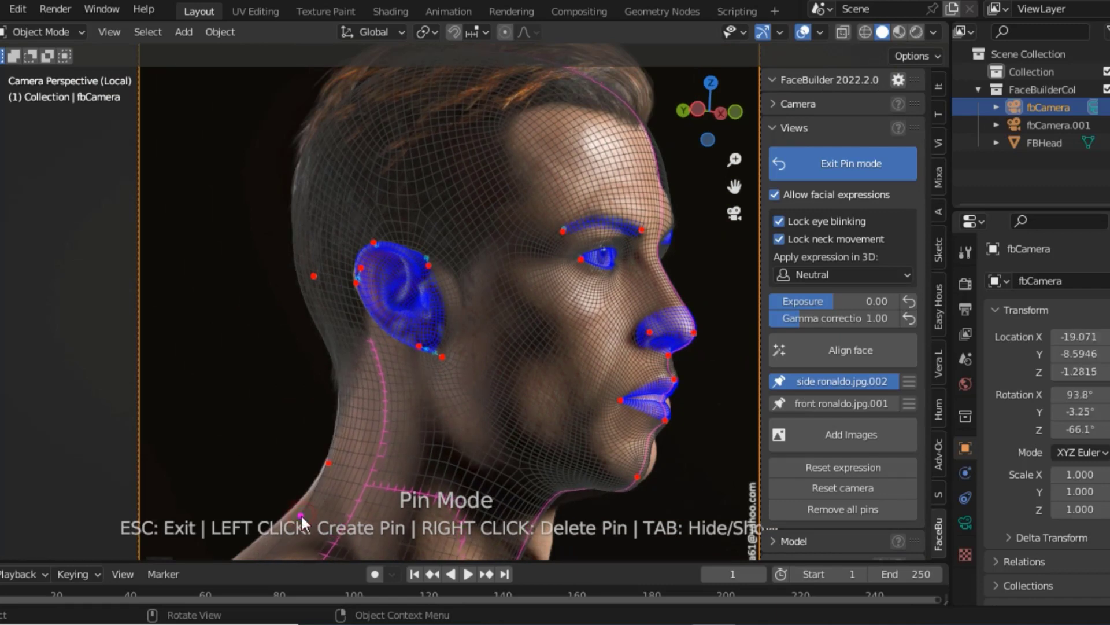
pyautogui.moveTo(300, 514); pyautogui.dragTo(282, 515)
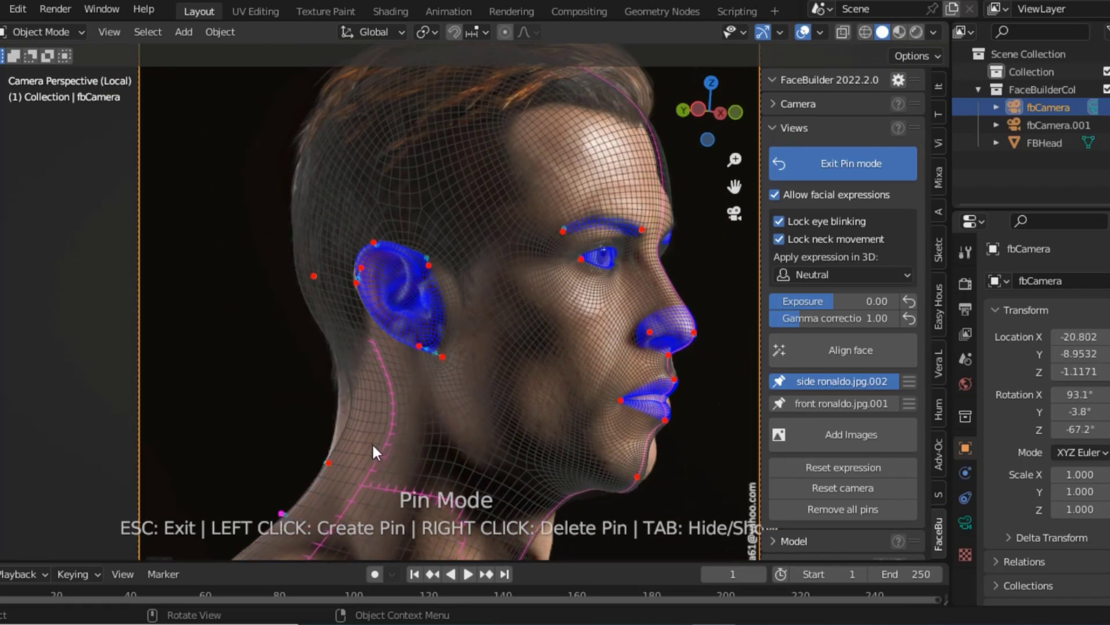
pyautogui.moveTo(351, 404); pyautogui.dragTo(338, 408)
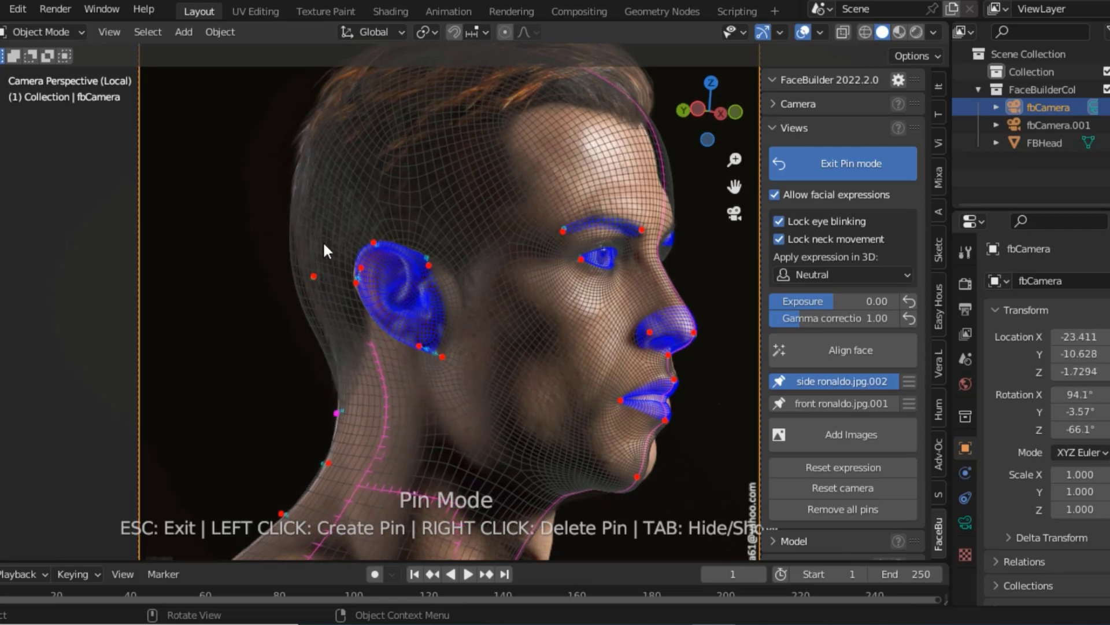
pyautogui.moveTo(295, 263); pyautogui.dragTo(294, 246)
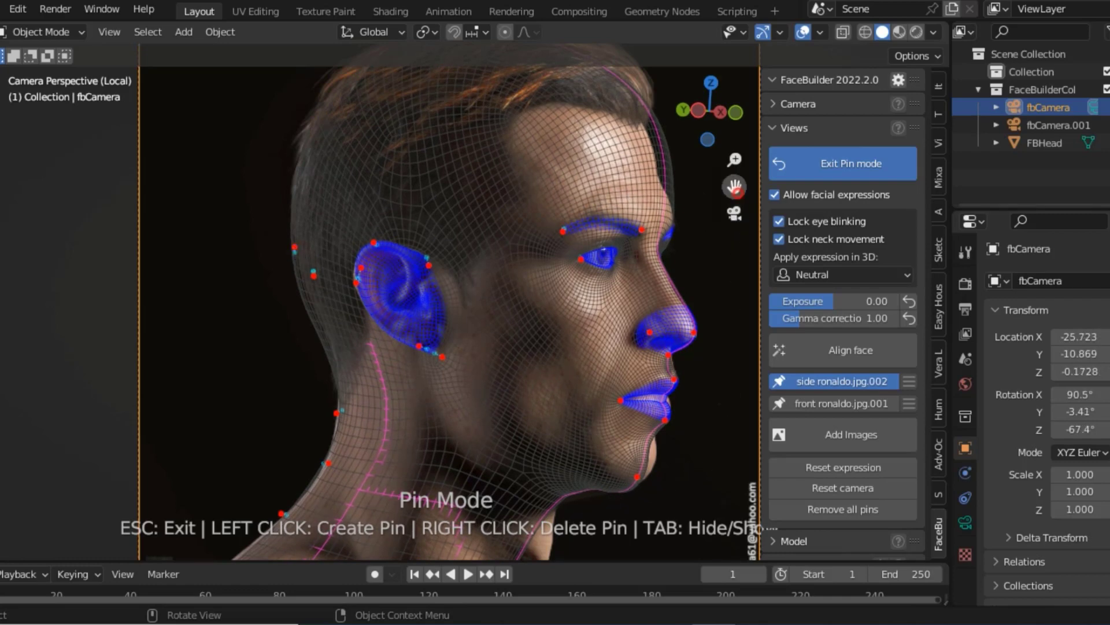
# Fit the throat, lower neck and chin line pins to the side photo's profile.
pyautogui.moveTo(734, 186); pyautogui.dragTo(699, 26)
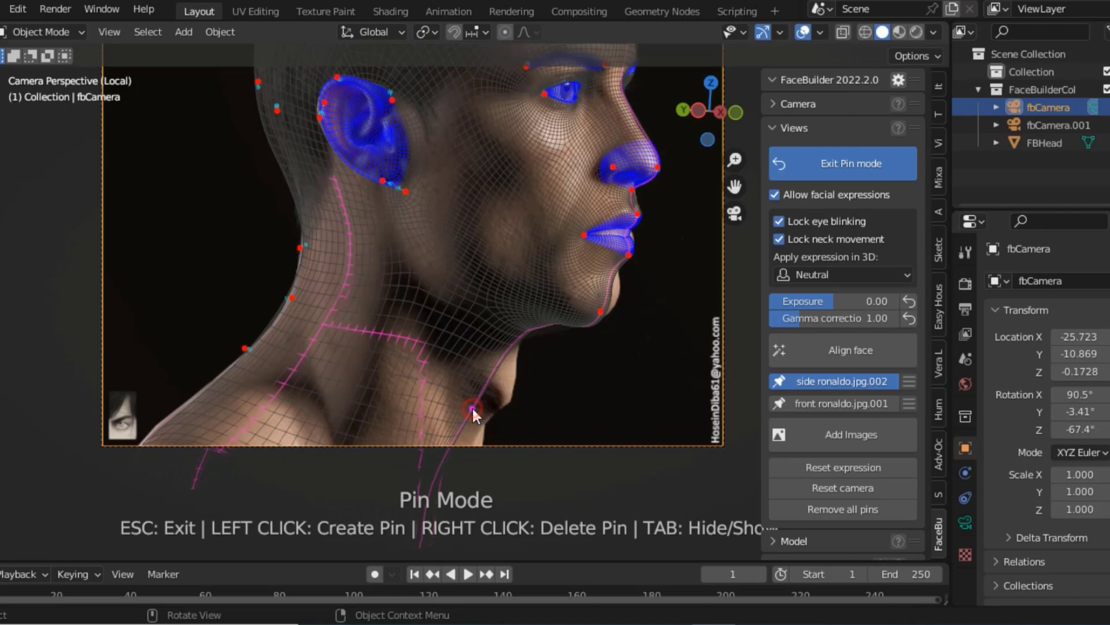
pyautogui.moveTo(478, 405); pyautogui.dragTo(512, 391)
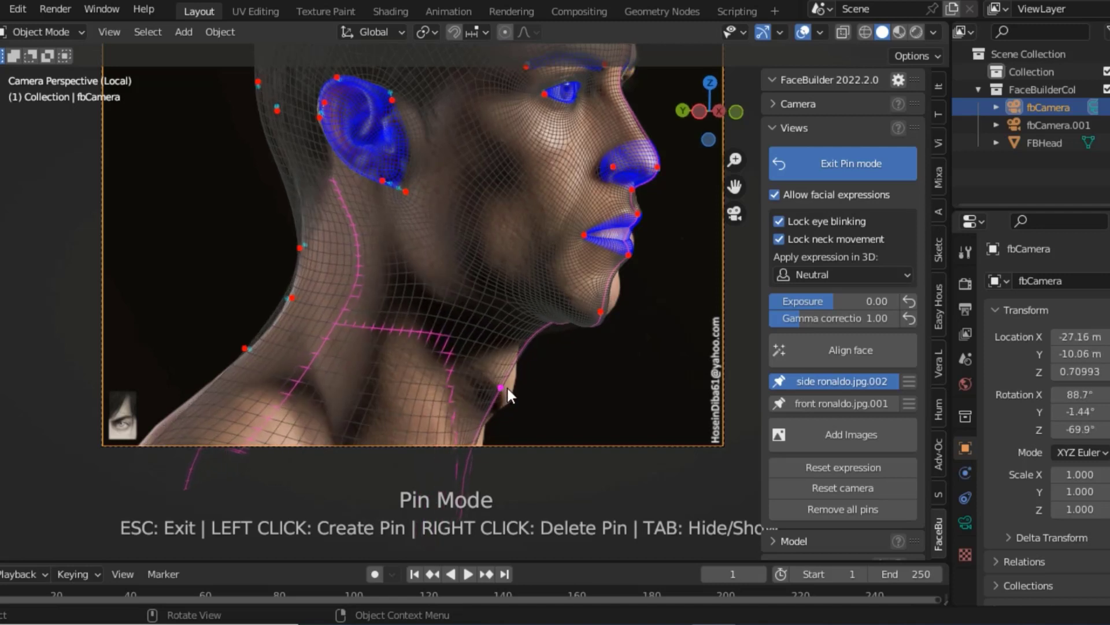
pyautogui.moveTo(511, 387)
pyautogui.mouseDown()
pyautogui.moveTo(523, 379)
pyautogui.moveTo(516, 347)
pyautogui.moveTo(508, 370)
pyautogui.mouseUp()
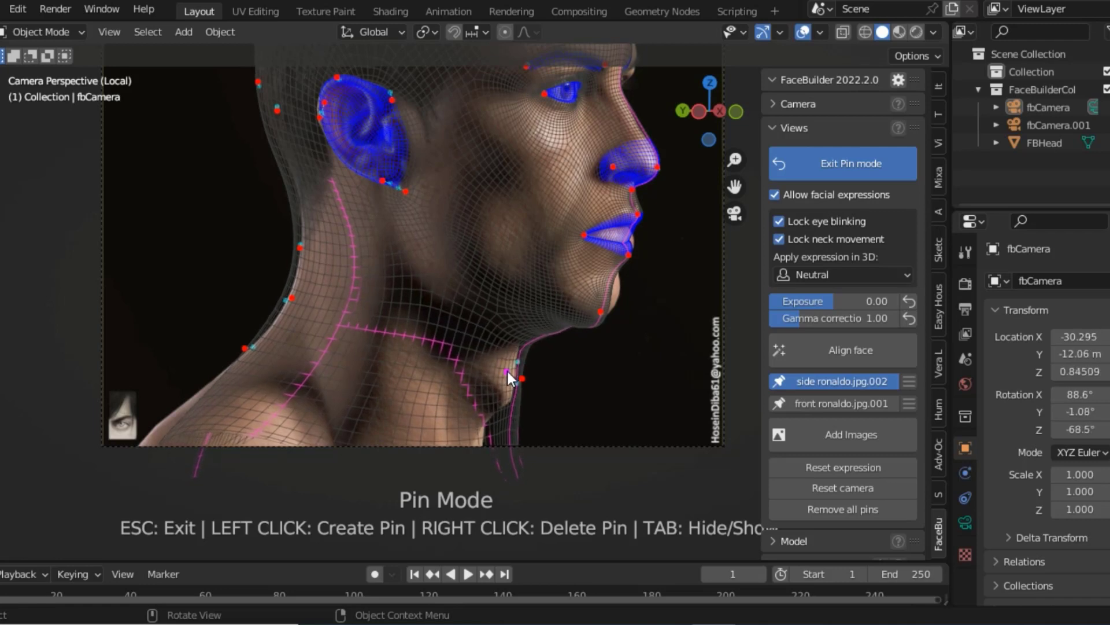
pyautogui.moveTo(508, 370); pyautogui.dragTo(502, 404)
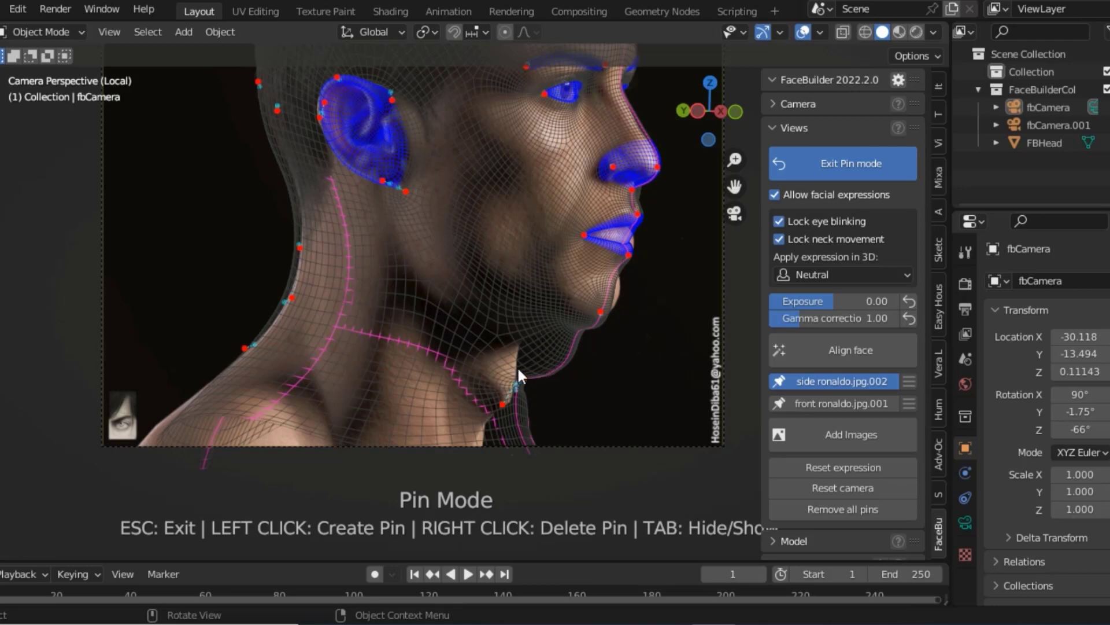
pyautogui.moveTo(554, 369)
pyautogui.mouseDown()
pyautogui.moveTo(529, 339)
pyautogui.moveTo(516, 351)
pyautogui.mouseUp()
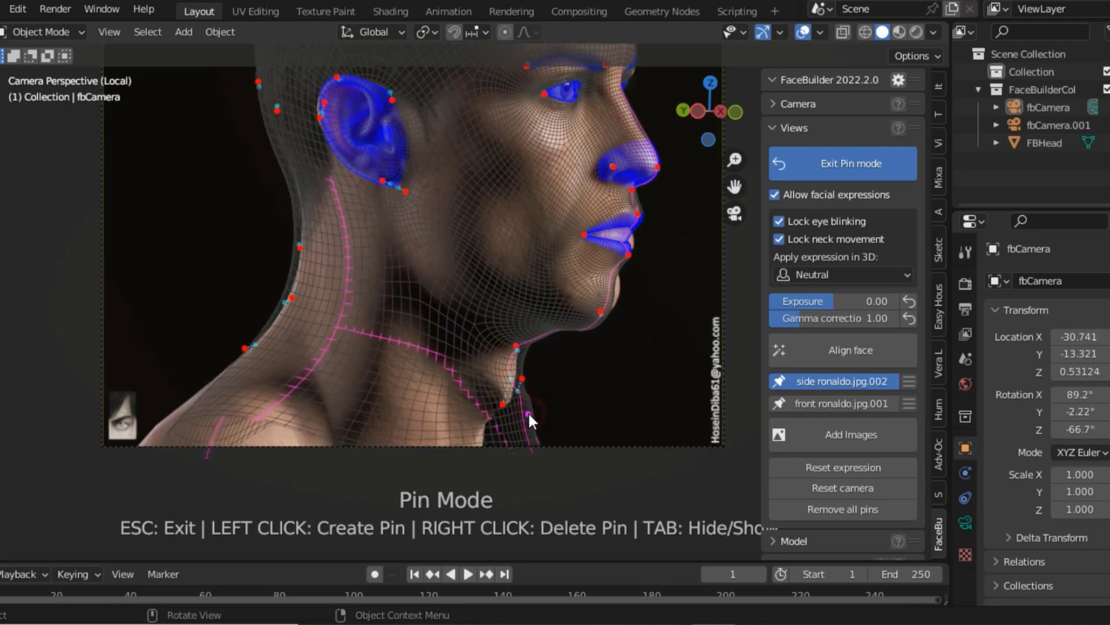
pyautogui.moveTo(529, 417); pyautogui.dragTo(481, 426)
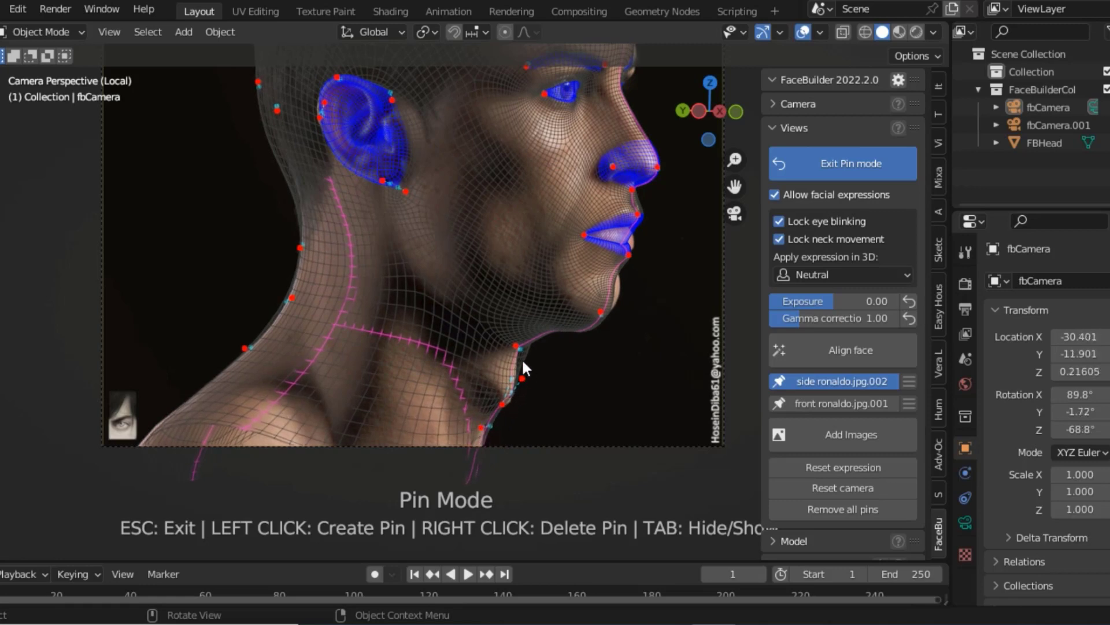
pyautogui.moveTo(522, 358); pyautogui.dragTo(510, 356)
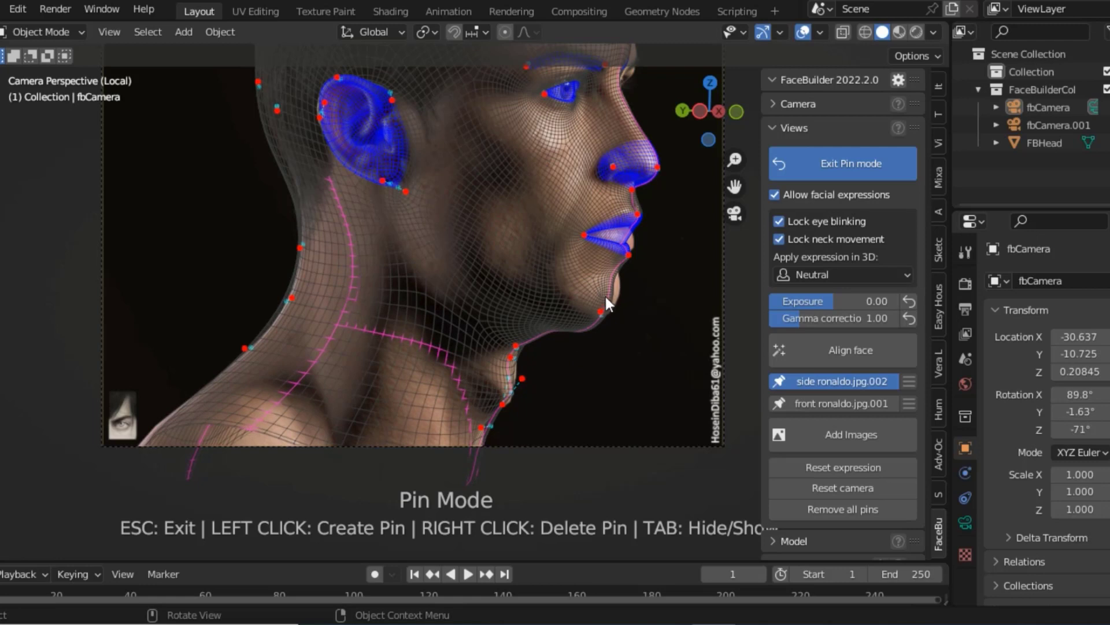
pyautogui.moveTo(609, 301); pyautogui.dragTo(610, 299)
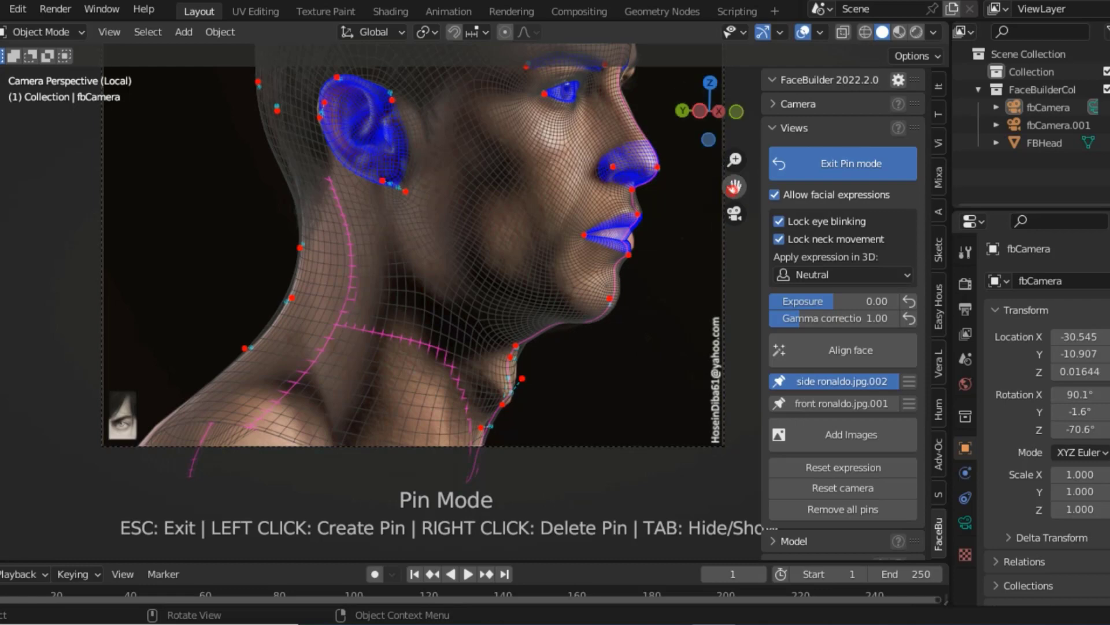
pyautogui.moveTo(735, 186)
pyautogui.mouseDown()
pyautogui.moveTo(658, 280)
pyautogui.moveTo(540, 342)
pyautogui.mouseUp()
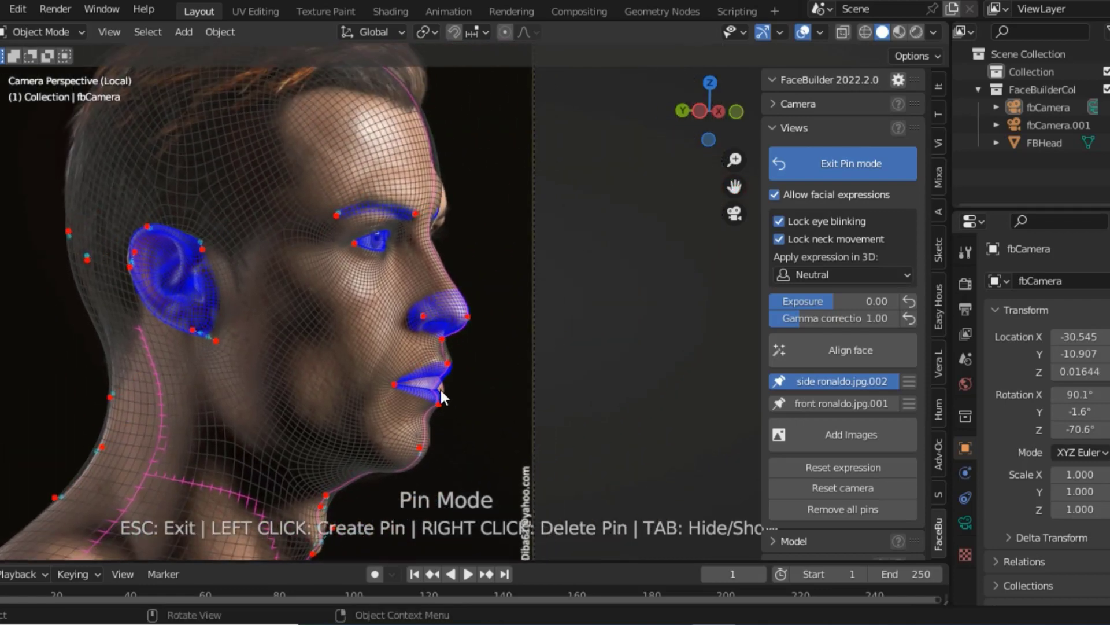
# Align the lower-lip pin and add brow and forehead pins on the side-photo profile.
pyautogui.moveTo(439, 394); pyautogui.dragTo(443, 391)
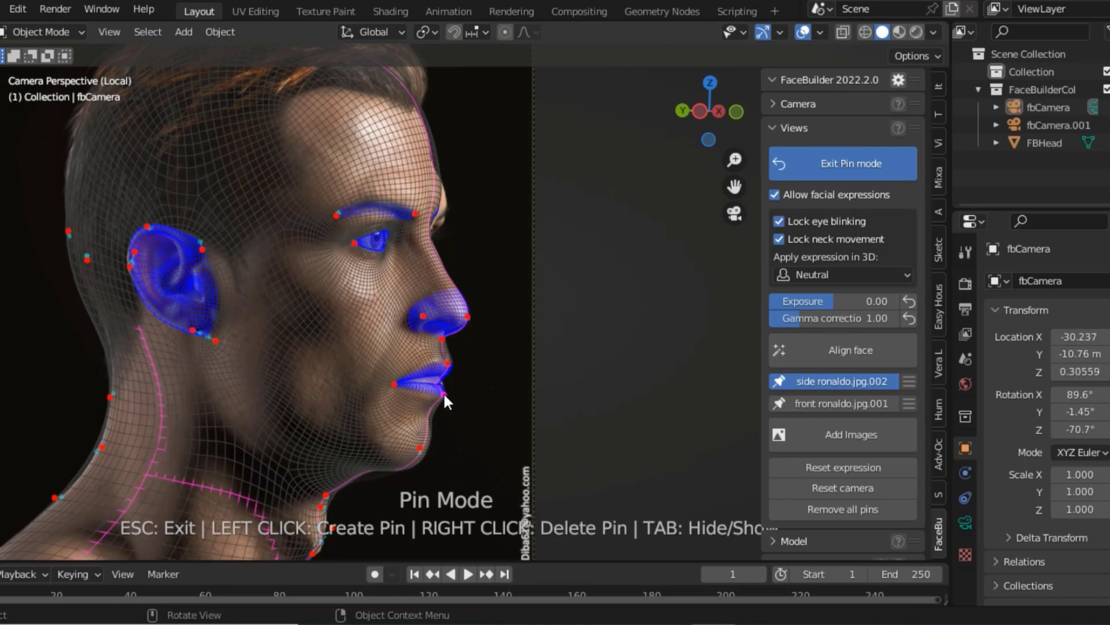
pyautogui.moveTo(443, 391); pyautogui.dragTo(442, 391)
pyautogui.moveTo(441, 208); pyautogui.dragTo(443, 205)
pyautogui.click(437, 126)
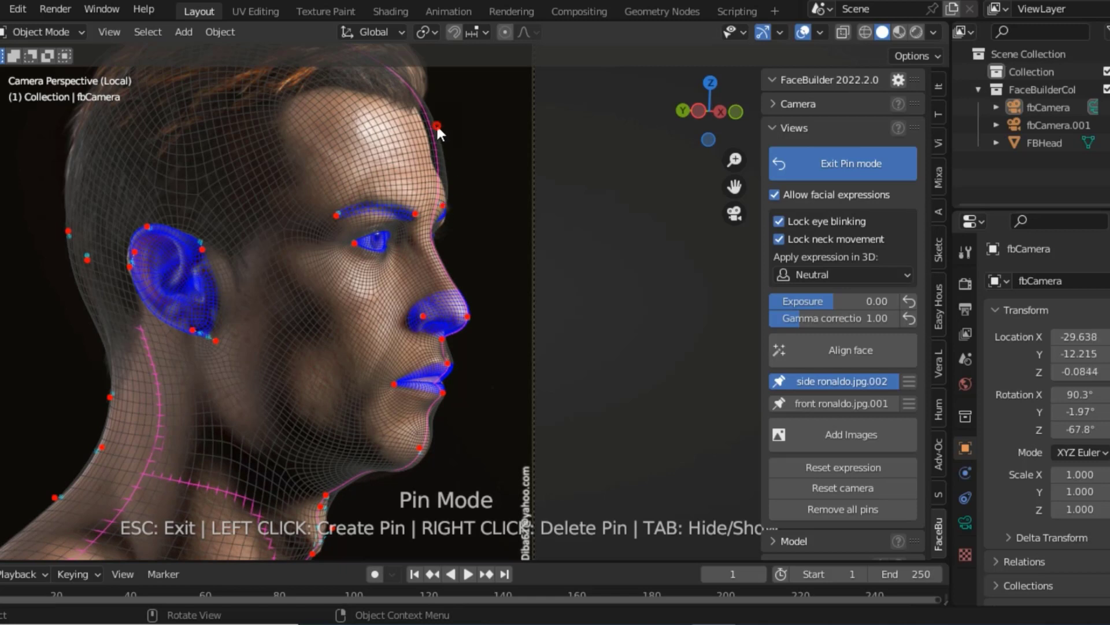
pyautogui.moveTo(435, 128); pyautogui.dragTo(433, 168)
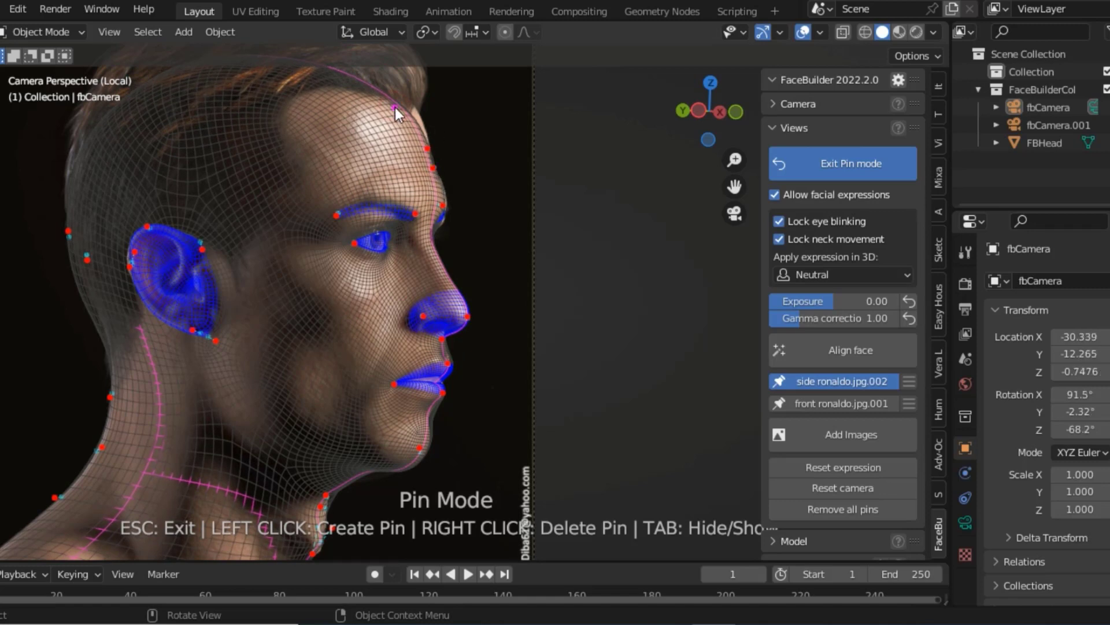
# Drag the top-of-head pins onto the skull outline in the side photo.
pyautogui.moveTo(395, 106); pyautogui.dragTo(413, 105)
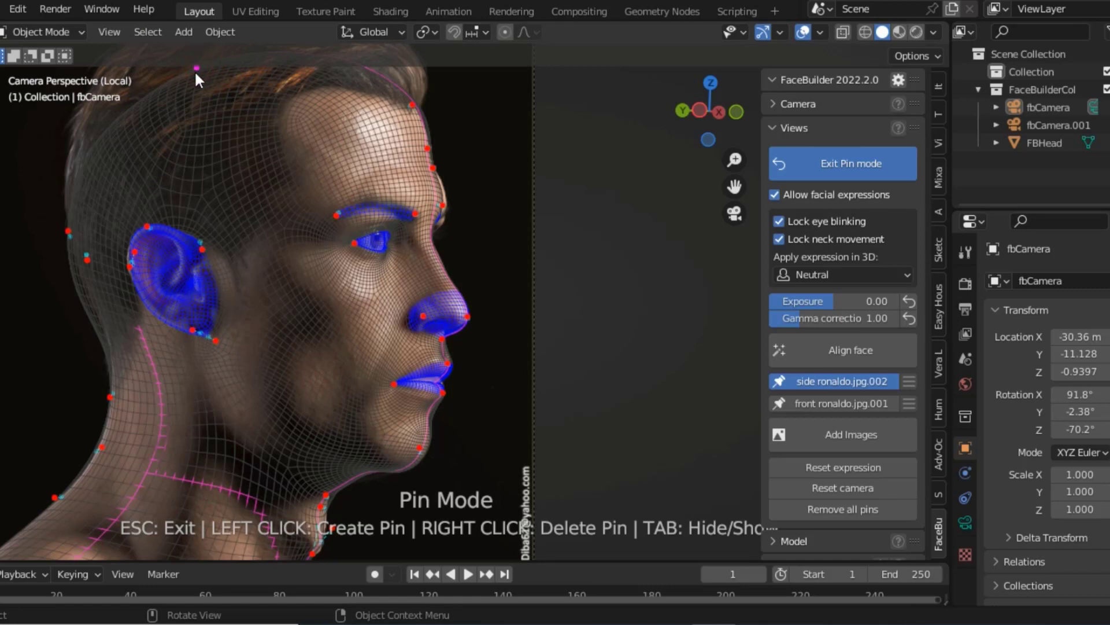
pyautogui.moveTo(196, 73); pyautogui.dragTo(150, 12)
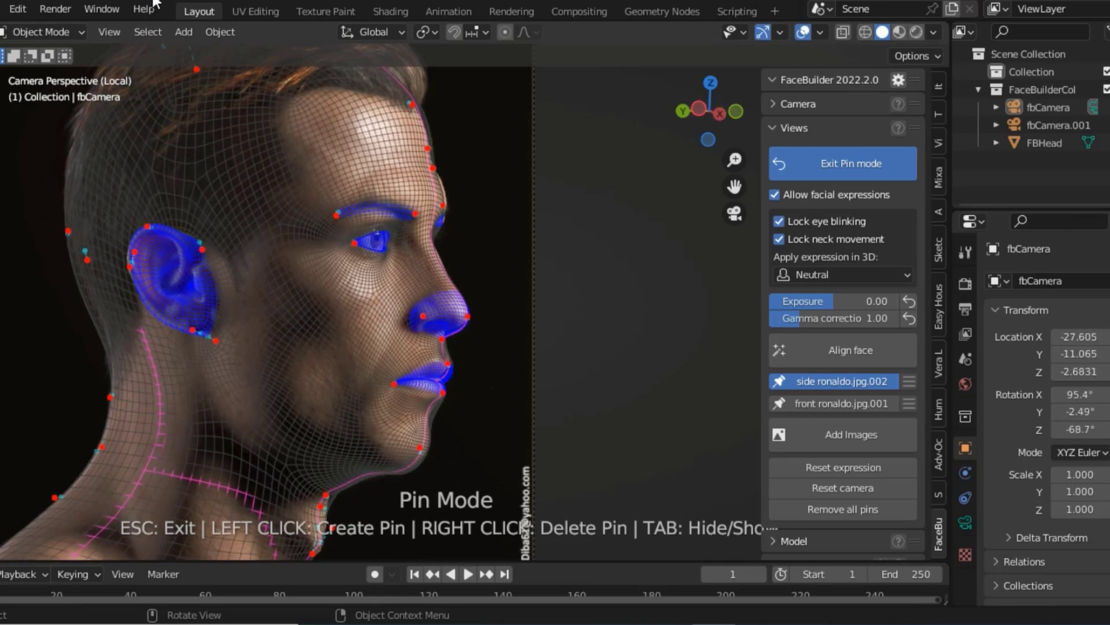
pyautogui.moveTo(149, 10); pyautogui.dragTo(144, 0)
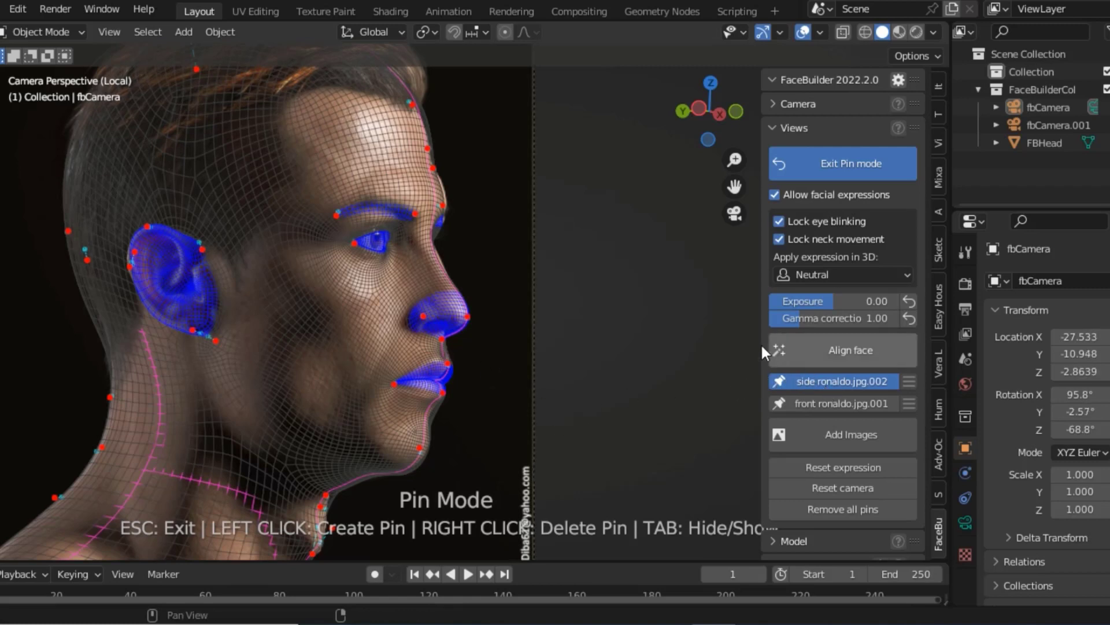
# Leave pin mode and orbit around the fitted head in the 3D view.
pyautogui.click(779, 387)
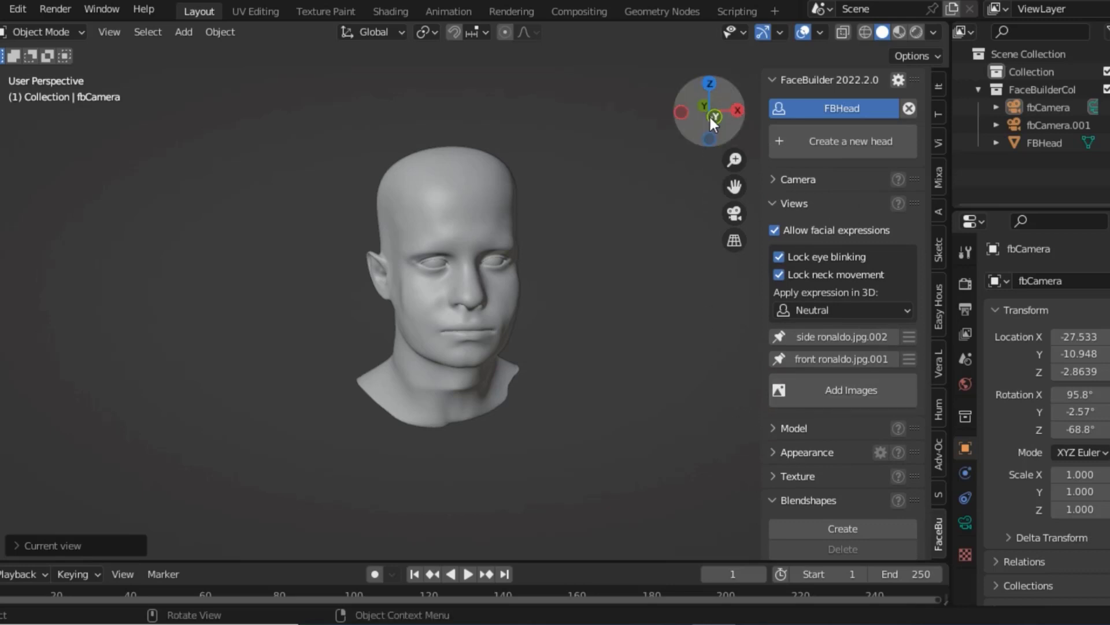
pyautogui.moveTo(710, 115)
pyautogui.mouseDown()
pyautogui.moveTo(752, 119)
pyautogui.moveTo(711, 116)
pyautogui.mouseUp()
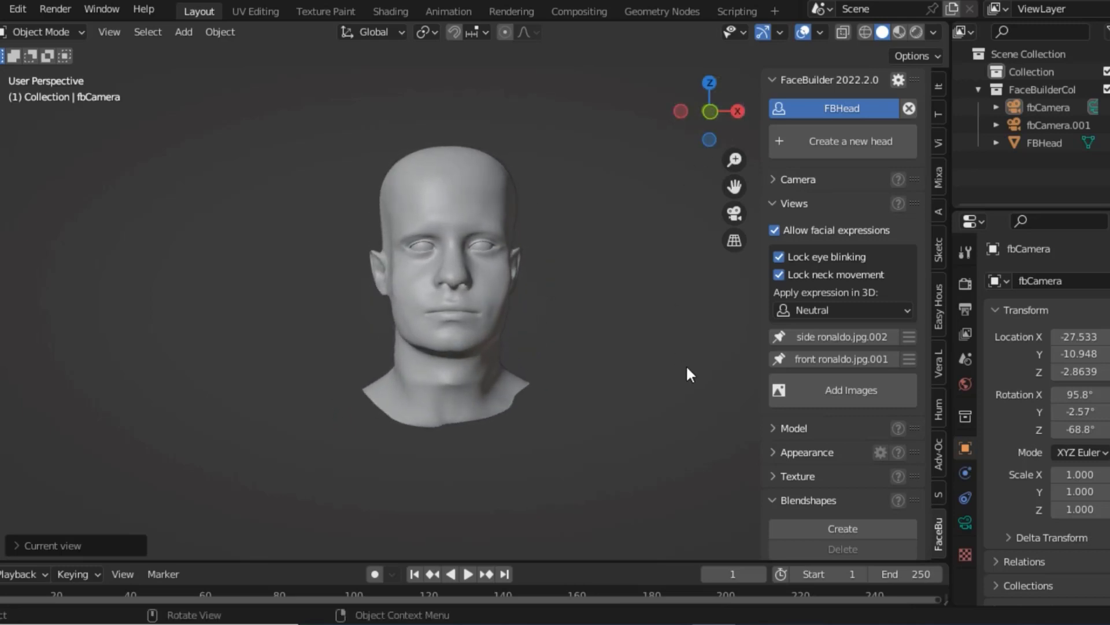
pyautogui.scroll(2, 561, 324)
pyautogui.scroll(4, 562, 327)
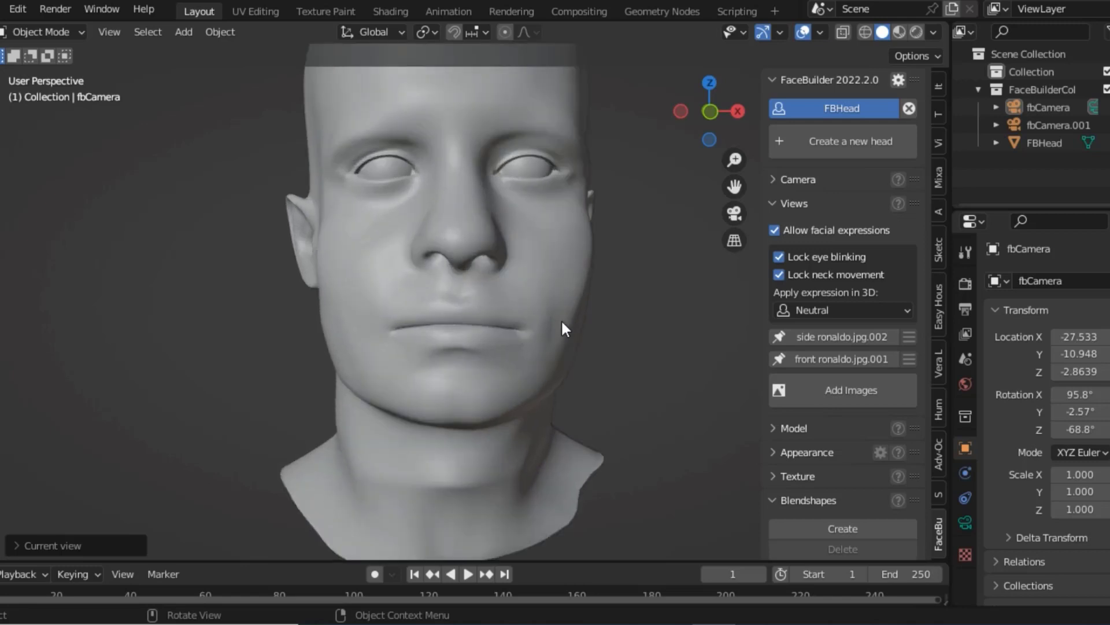
pyautogui.scroll(-4, 562, 322)
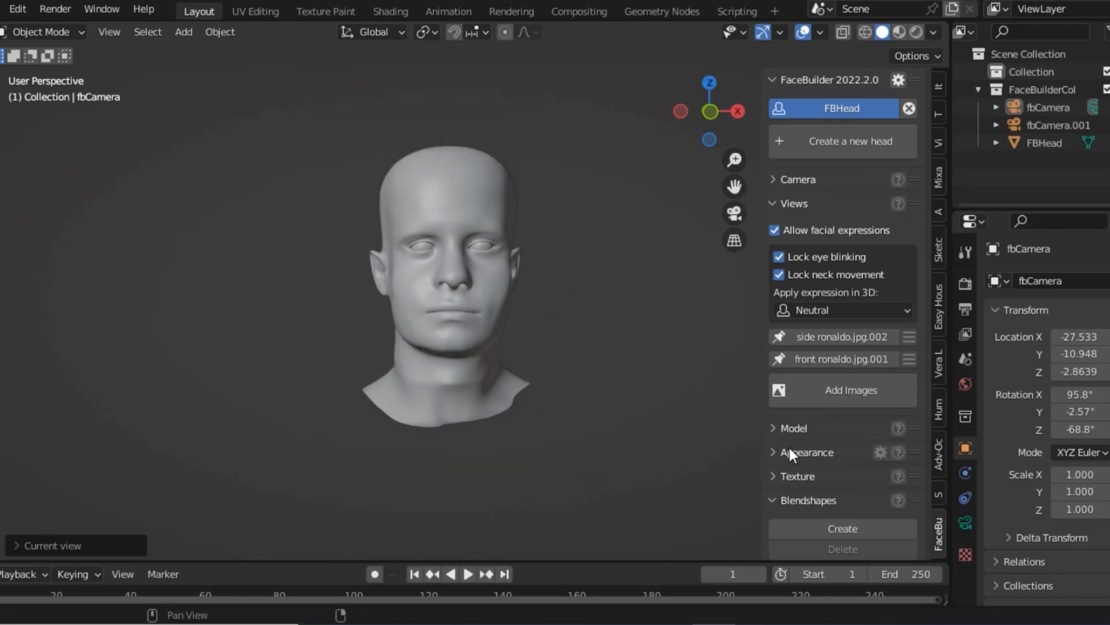
pyautogui.scroll(-2, 815, 485)
# Expand the model fitting and the pin and wireframe appearance settings in the FaceBuilder sidebar.
pyautogui.click(778, 392)
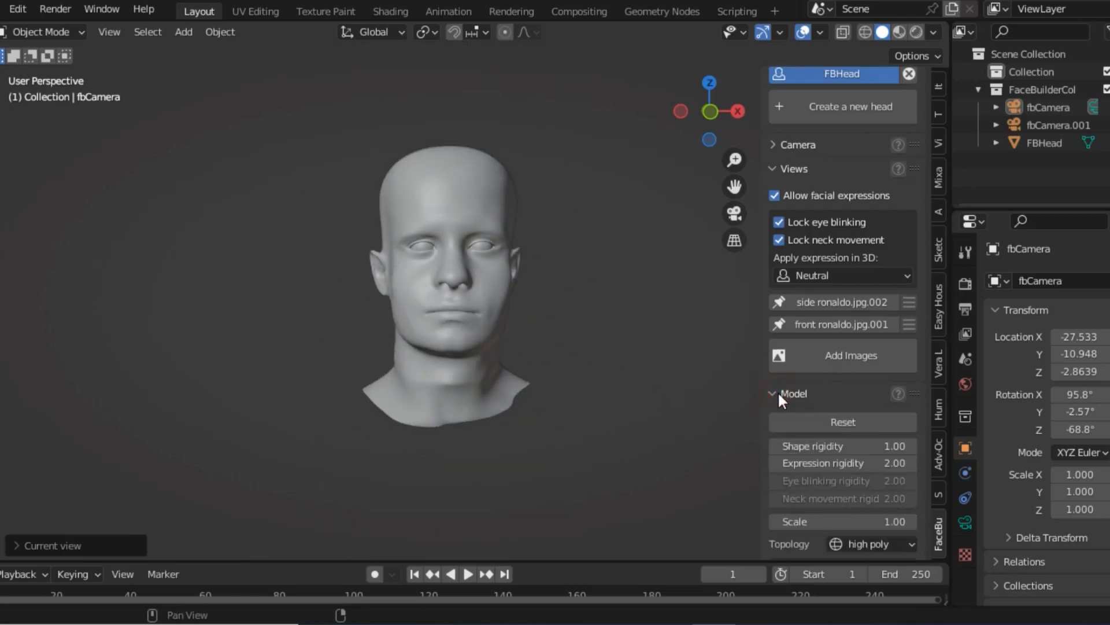
pyautogui.scroll(-1, 826, 505)
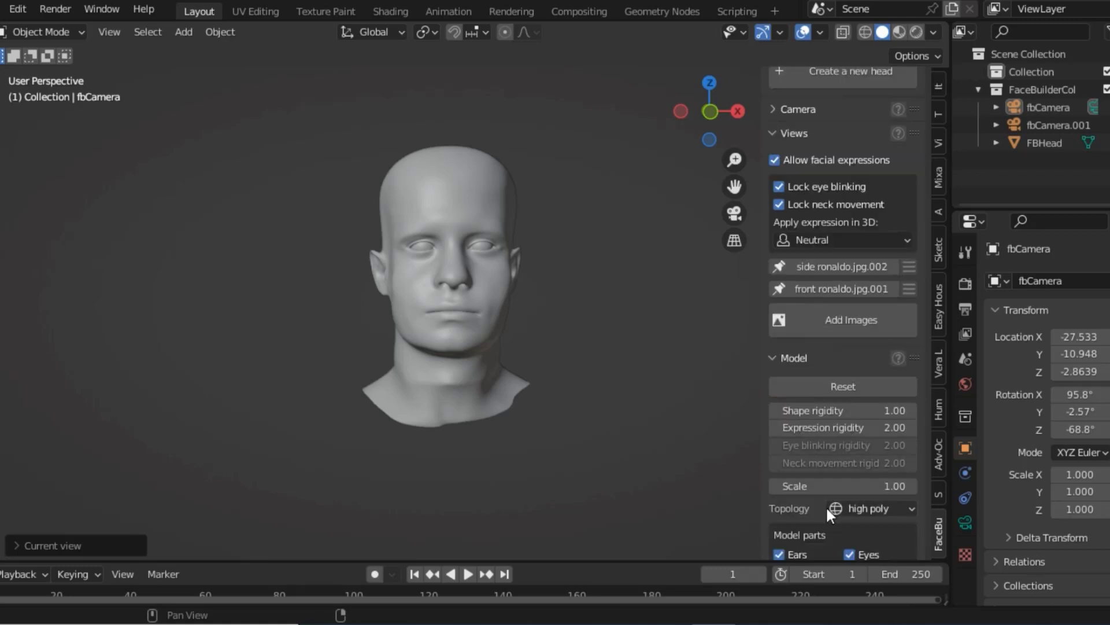
pyautogui.scroll(-1, 799, 519)
pyautogui.scroll(-2, 794, 508)
pyautogui.scroll(-2, 788, 517)
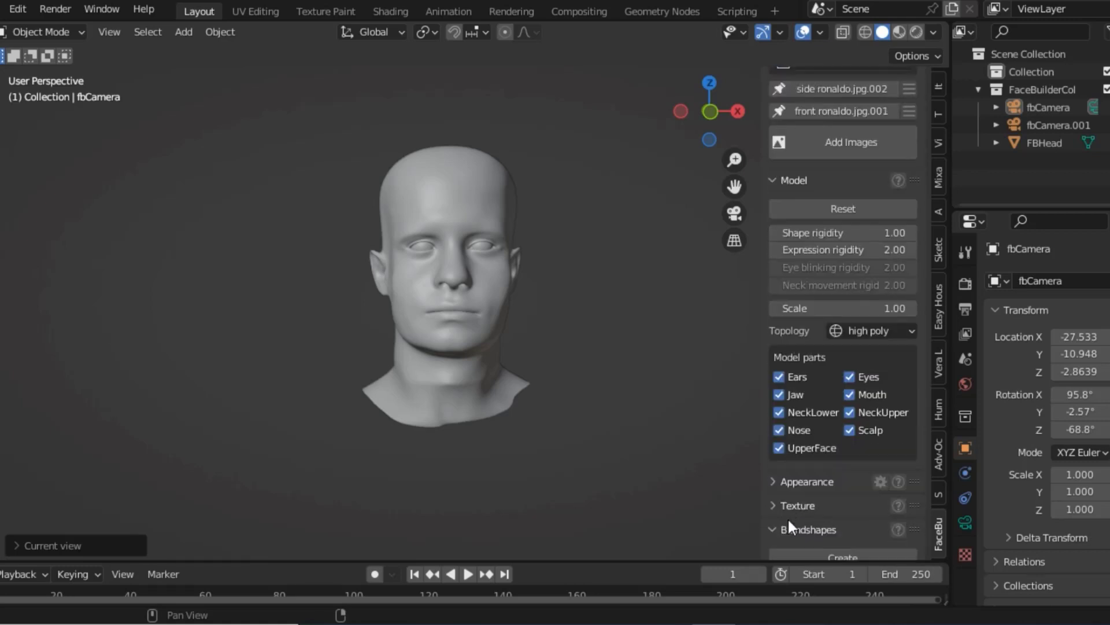
pyautogui.click(776, 480)
pyautogui.scroll(-2, 781, 491)
pyautogui.scroll(-3, 792, 520)
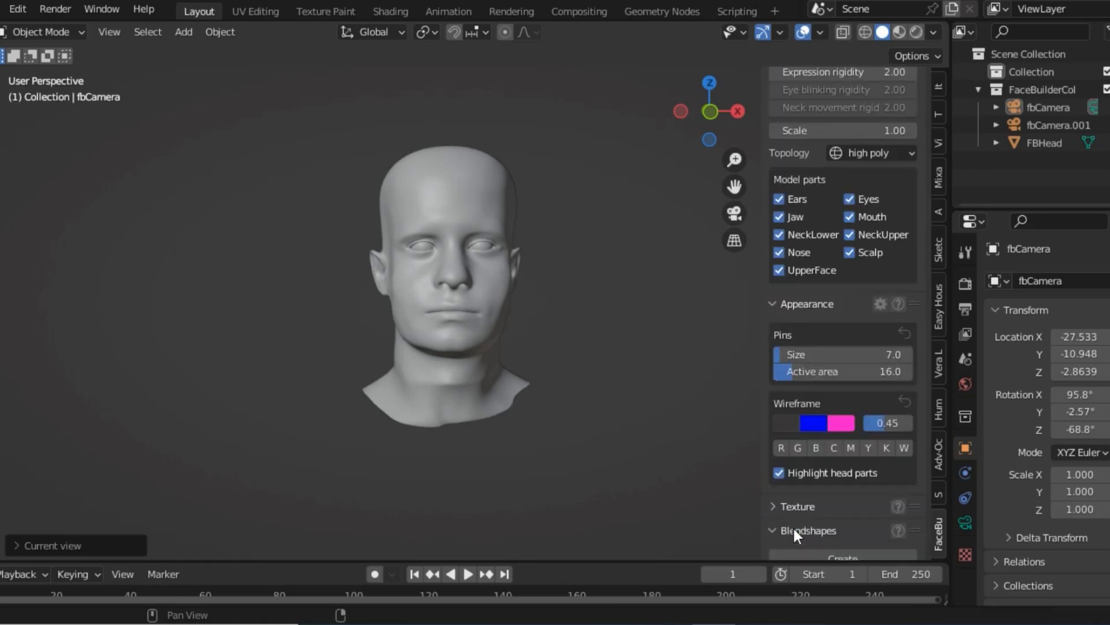
pyautogui.scroll(-1, 793, 526)
# Collapse Blendshapes and expand the Texture panel, showing 2048×2048 and butterfly UV.
pyautogui.click(779, 498)
pyautogui.click(784, 469)
pyautogui.scroll(-1, 793, 508)
pyautogui.scroll(-2, 787, 504)
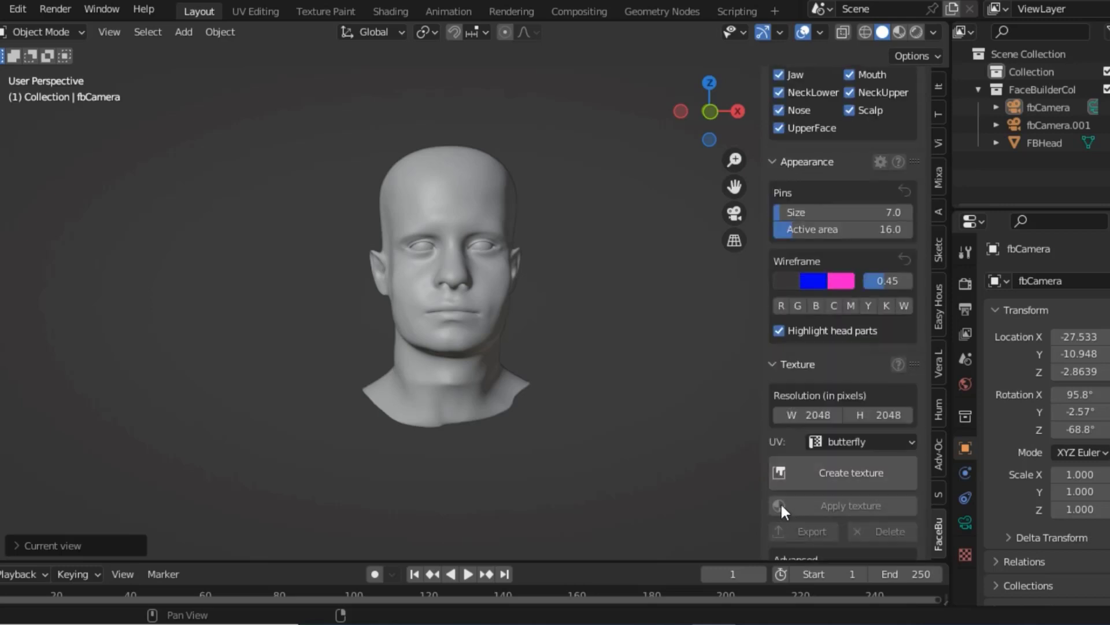
# Generate a 2048×2048 texture using both the front and side photos.
pyautogui.click(835, 484)
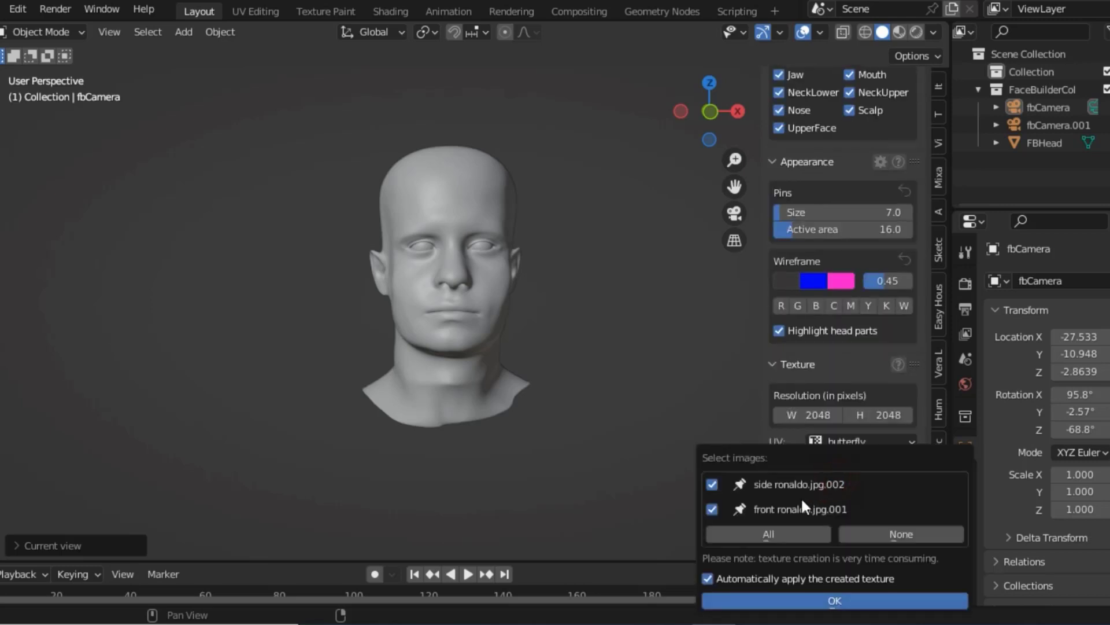
pyautogui.click(763, 531)
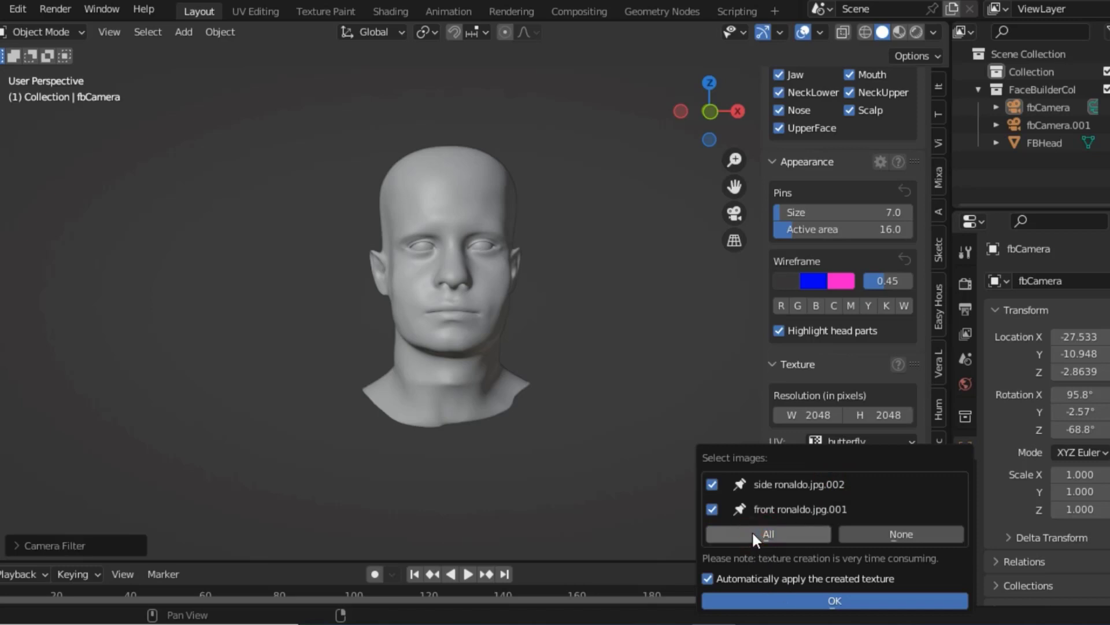
pyautogui.click(710, 510)
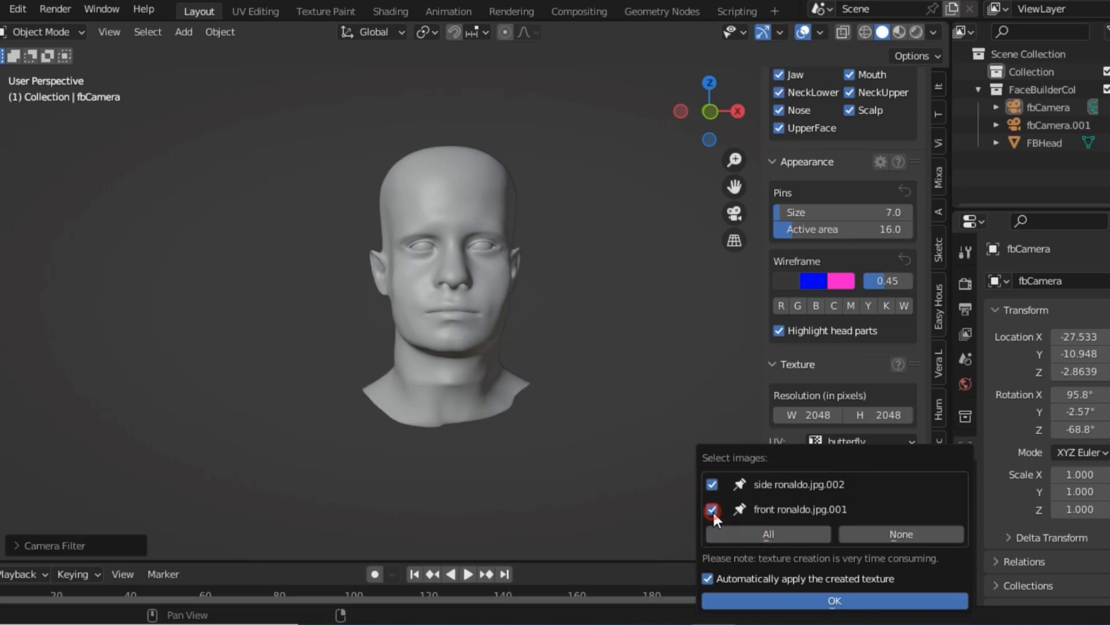
pyautogui.click(813, 595)
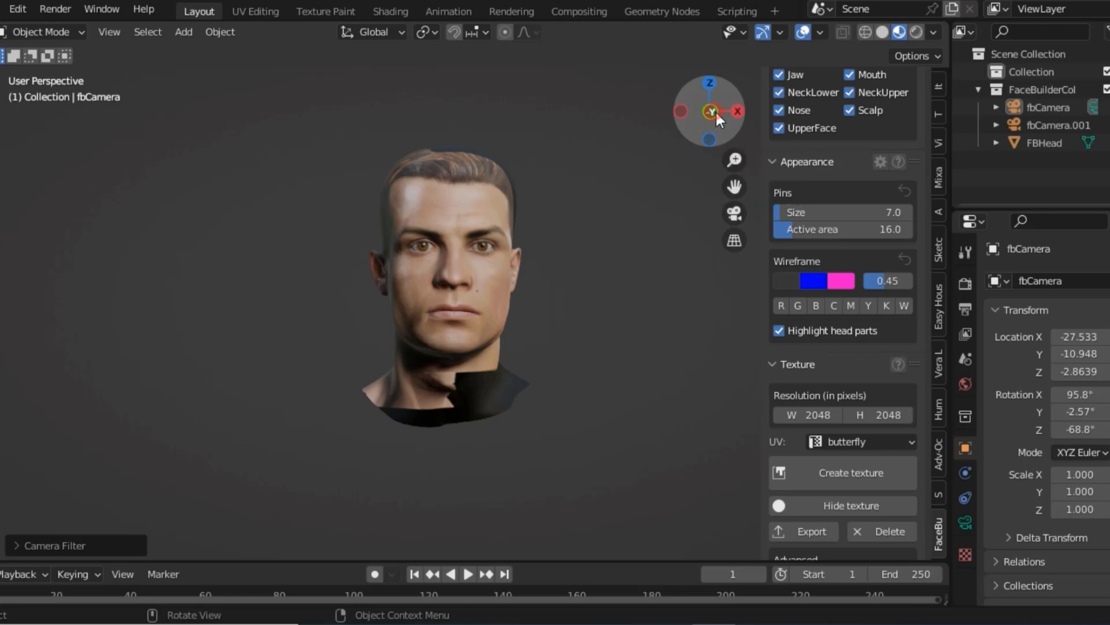
# Orbit, zoom and pan around the textured head to frame the face.
pyautogui.moveTo(716, 110); pyautogui.dragTo(833, 111)
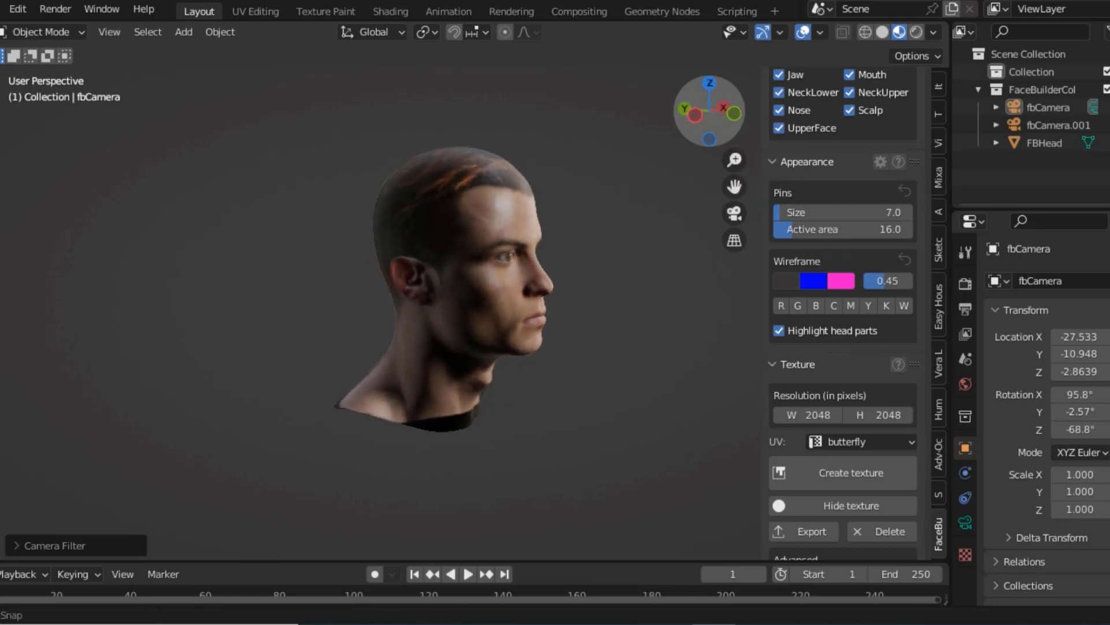
pyautogui.moveTo(833, 111); pyautogui.dragTo(713, 111)
pyautogui.scroll(5, 538, 290)
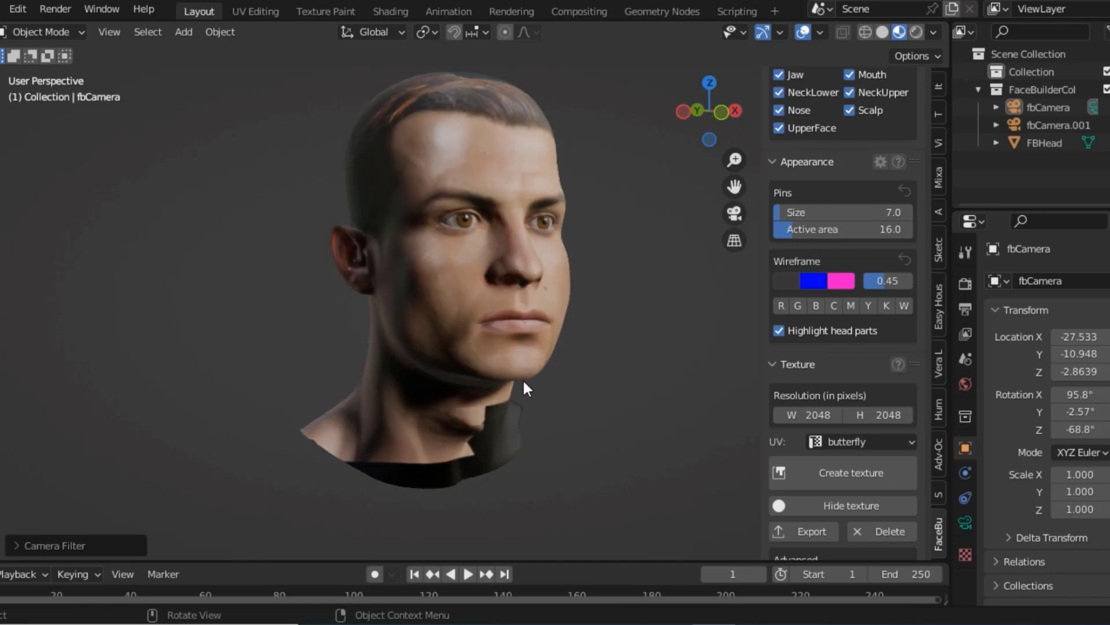
pyautogui.scroll(2, 538, 382)
pyautogui.moveTo(734, 186); pyautogui.dragTo(629, 289)
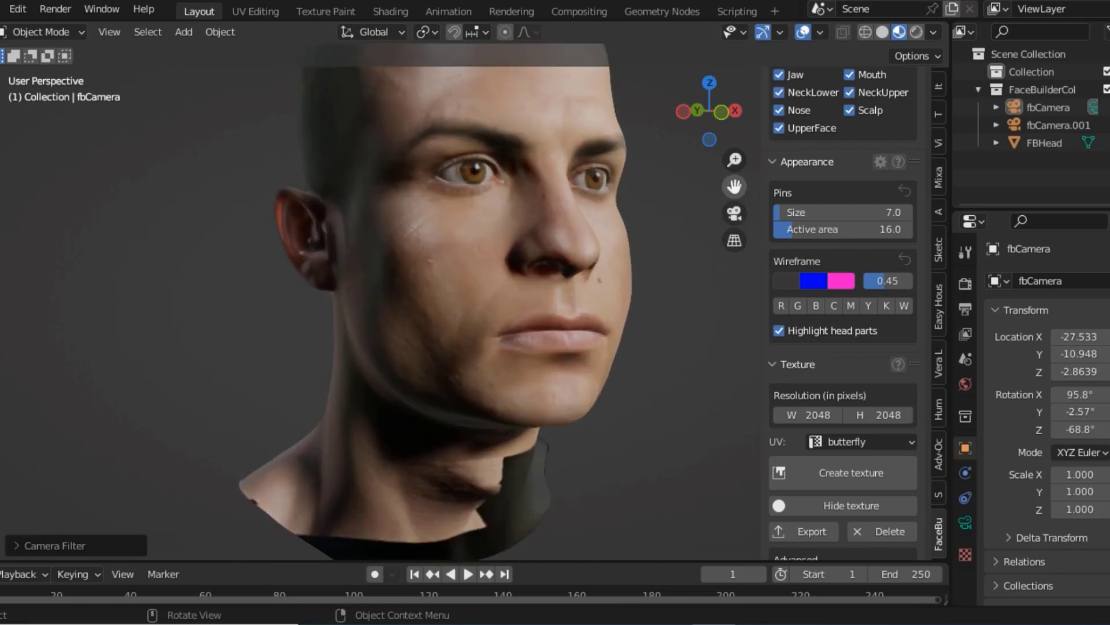
pyautogui.moveTo(735, 186)
pyautogui.mouseDown()
pyautogui.moveTo(709, 188)
pyautogui.moveTo(656, 235)
pyautogui.mouseUp()
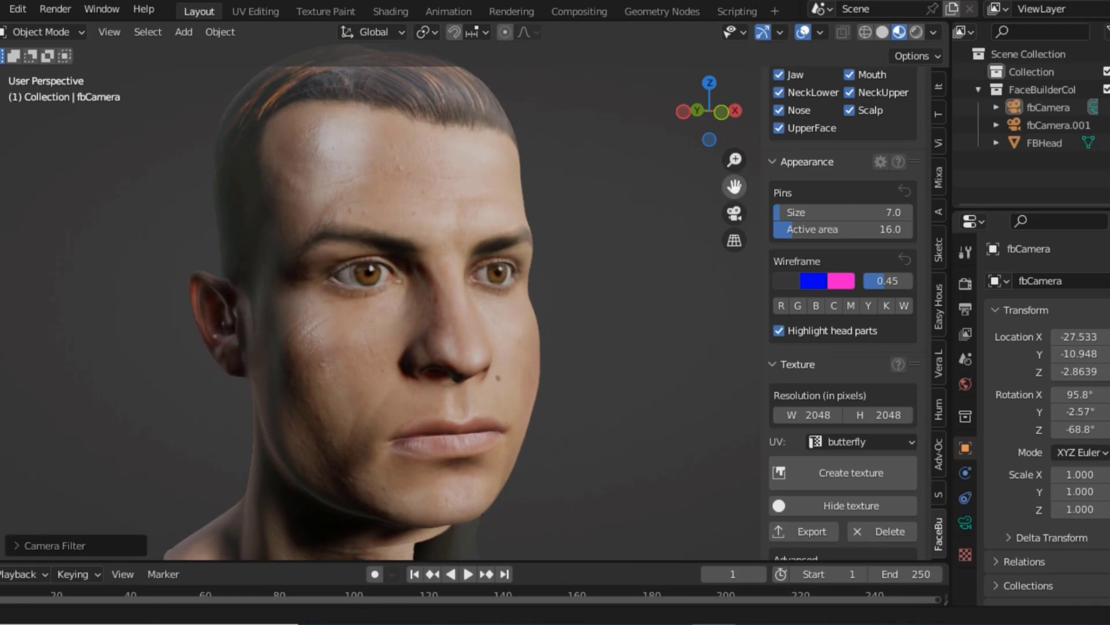
pyautogui.scroll(2, 655, 235)
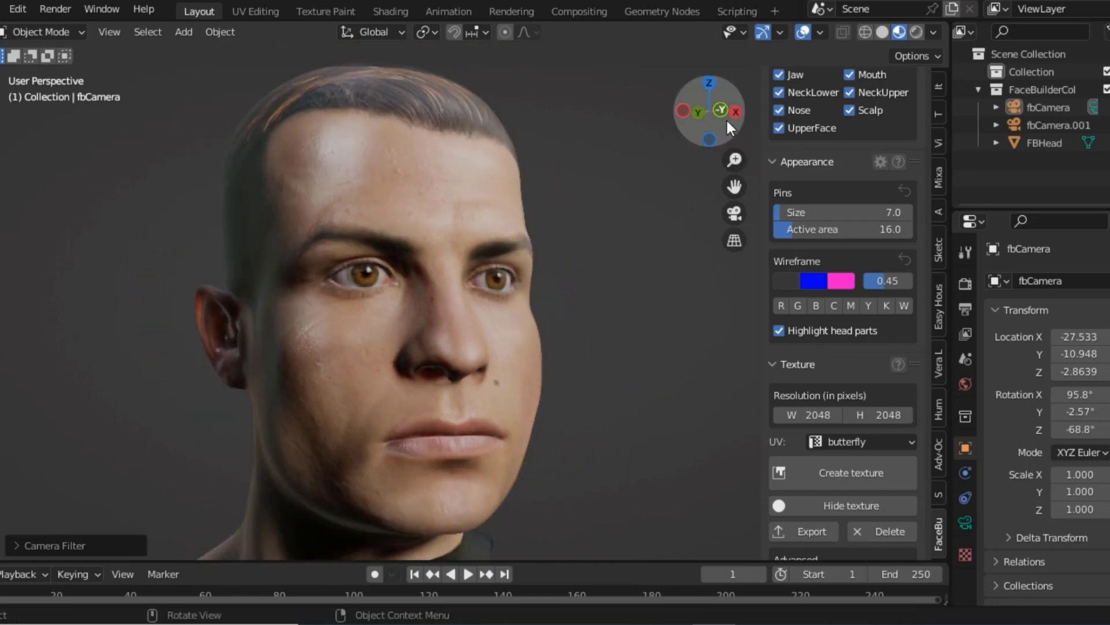
# Orbit from a near-frontal view round to the head's side profile.
pyautogui.moveTo(727, 124); pyautogui.dragTo(688, 124)
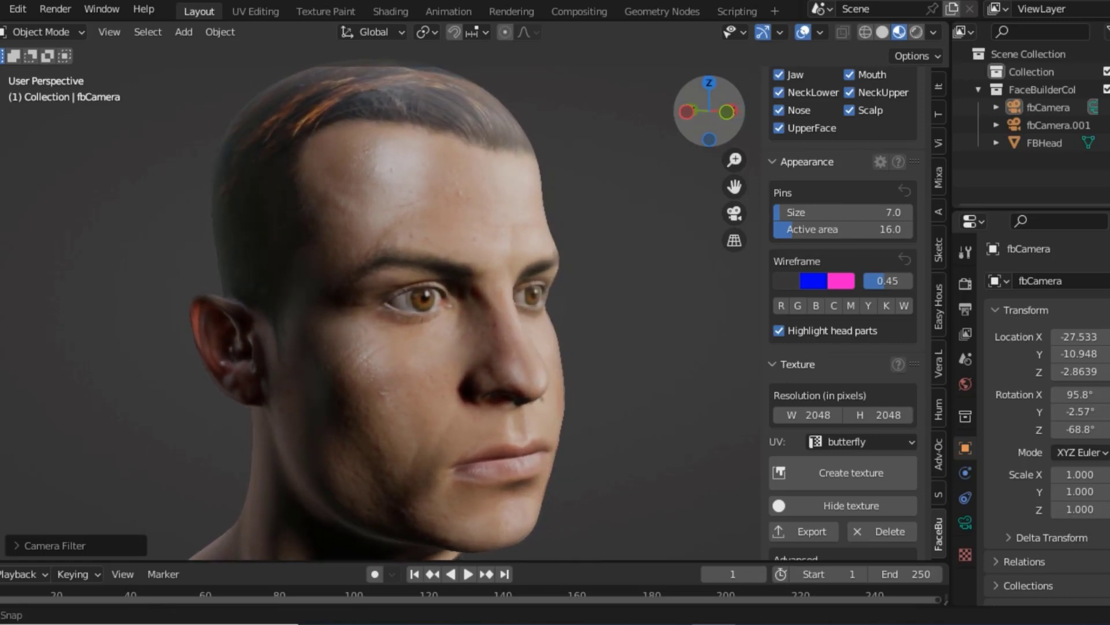
pyautogui.scroll(-2, 686, 185)
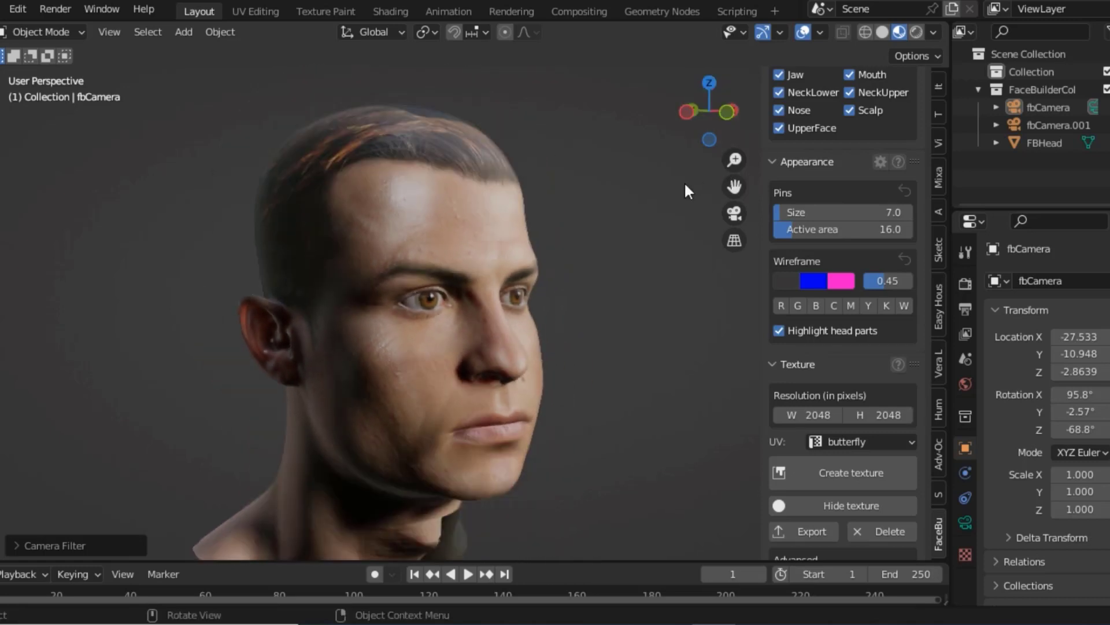
pyautogui.scroll(-2, 666, 178)
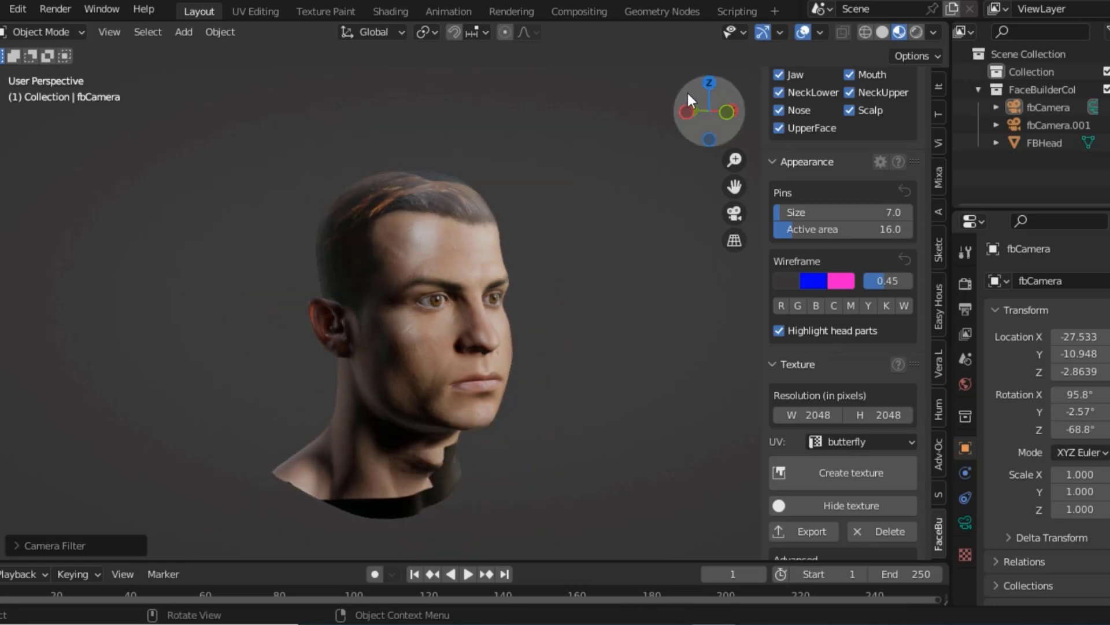
pyautogui.moveTo(709, 111); pyautogui.dragTo(746, 111)
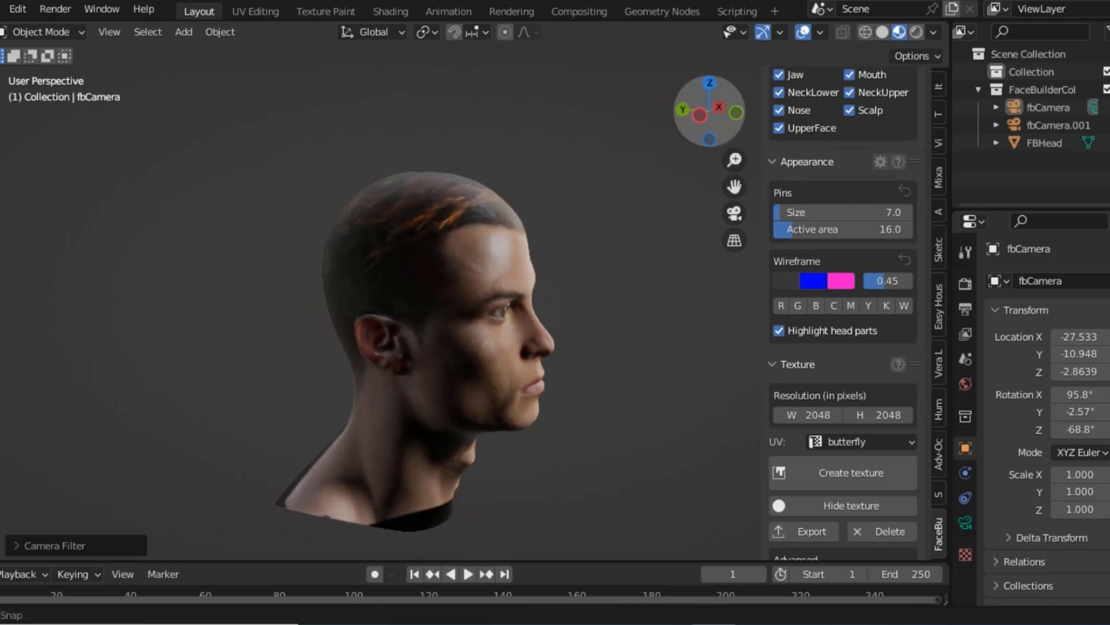
# View the head as wireframe from several angles, box-select FBHead, then restore textured shading.
pyautogui.click(865, 33)
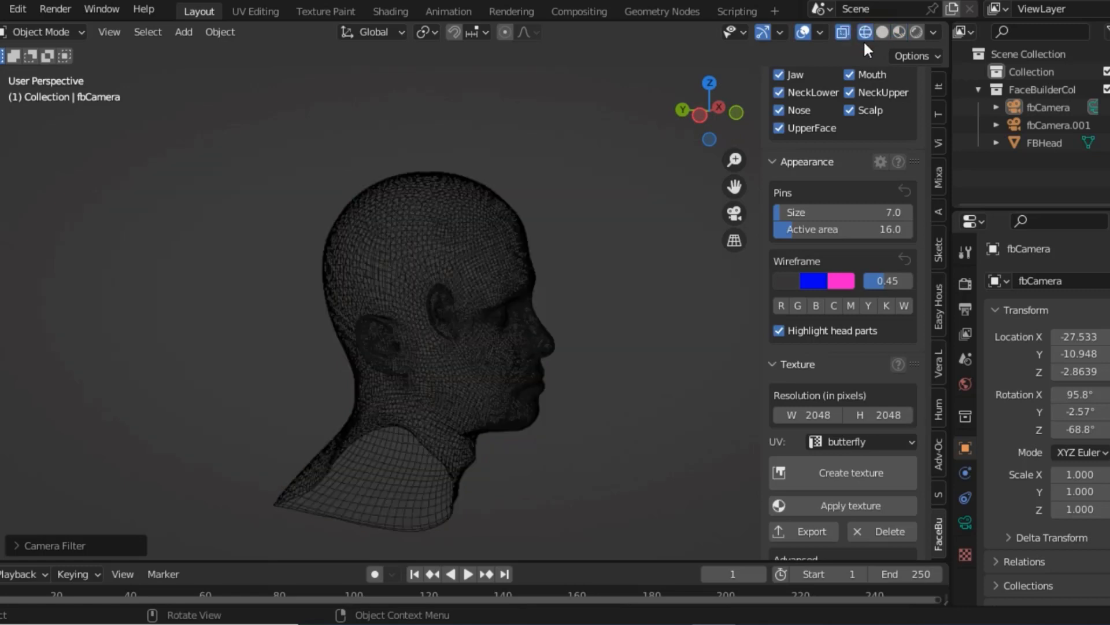
pyautogui.click(710, 140)
pyautogui.moveTo(693, 116); pyautogui.dragTo(700, 191)
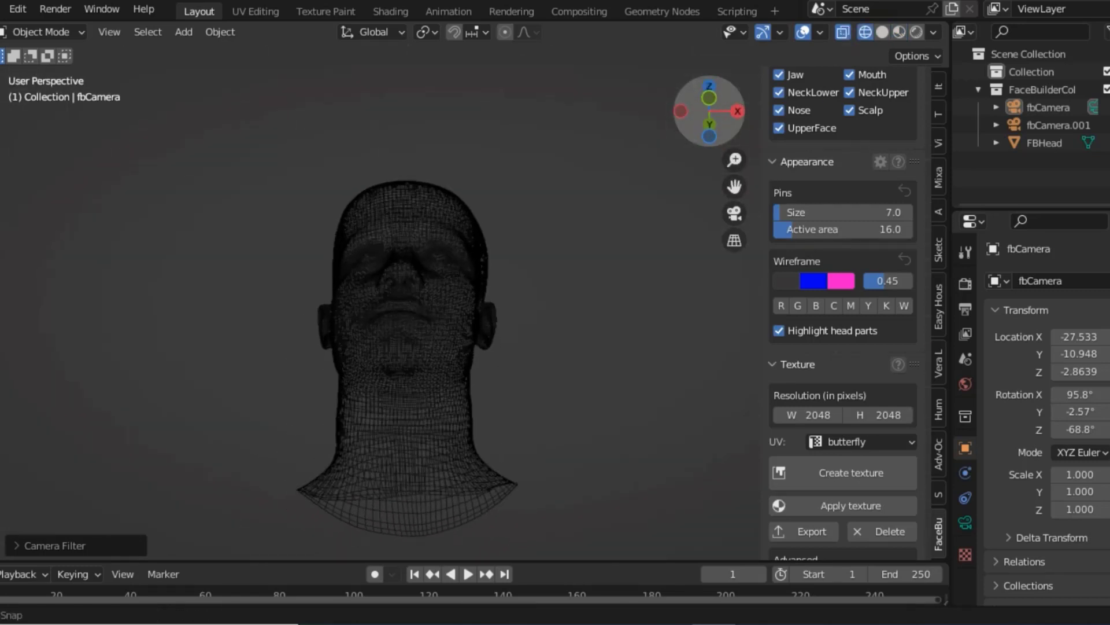
pyautogui.moveTo(709, 111); pyautogui.dragTo(450, 158)
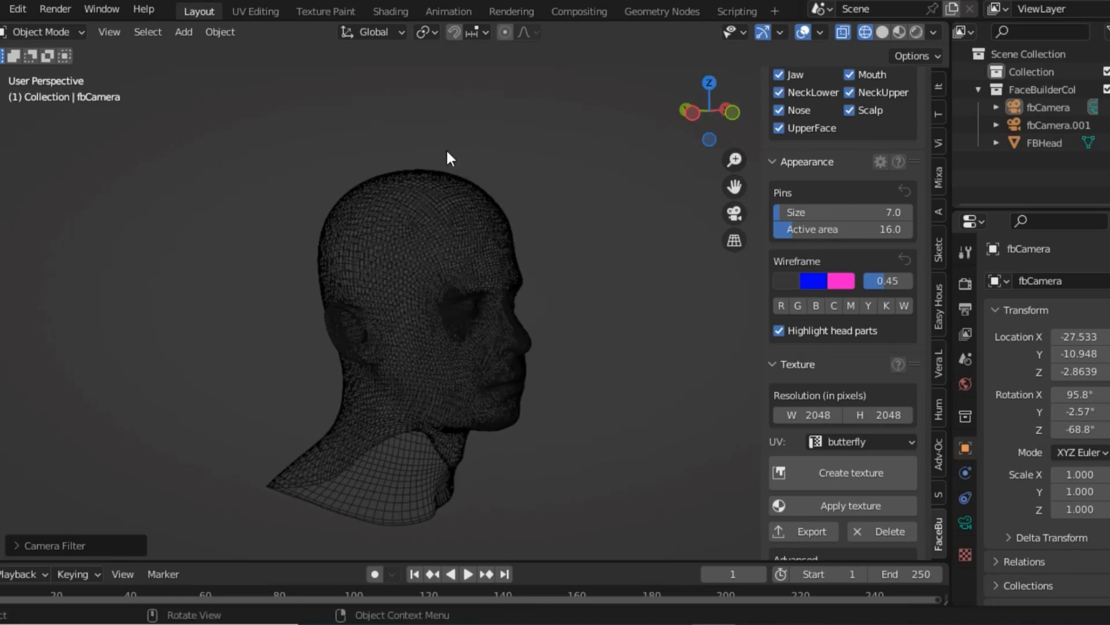
pyautogui.moveTo(239, 114); pyautogui.dragTo(558, 540)
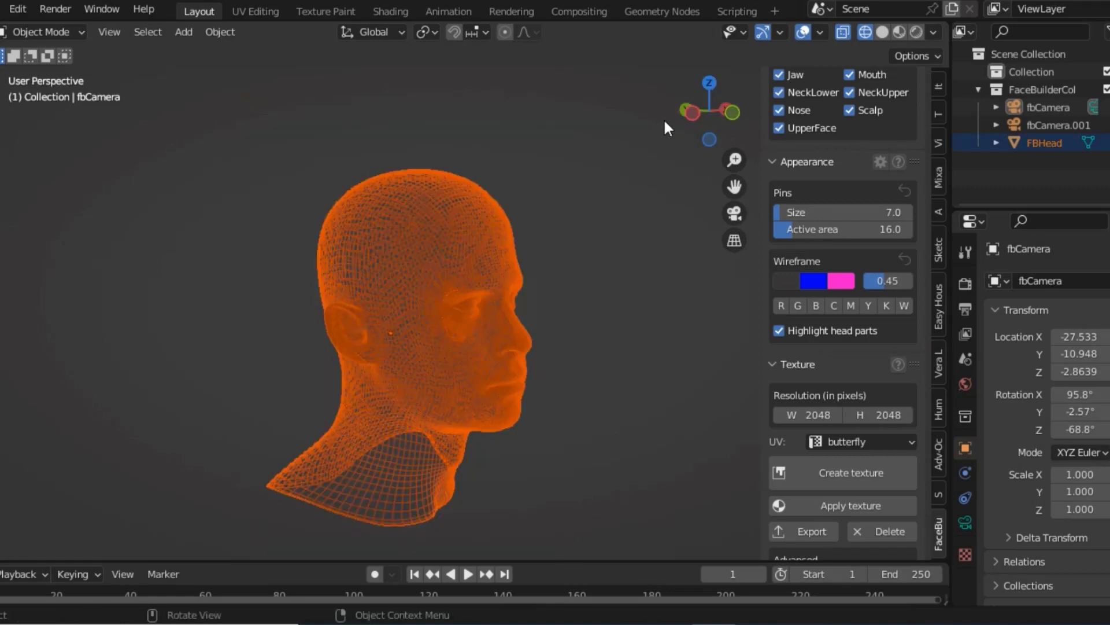
pyautogui.moveTo(689, 116); pyautogui.dragTo(804, 125)
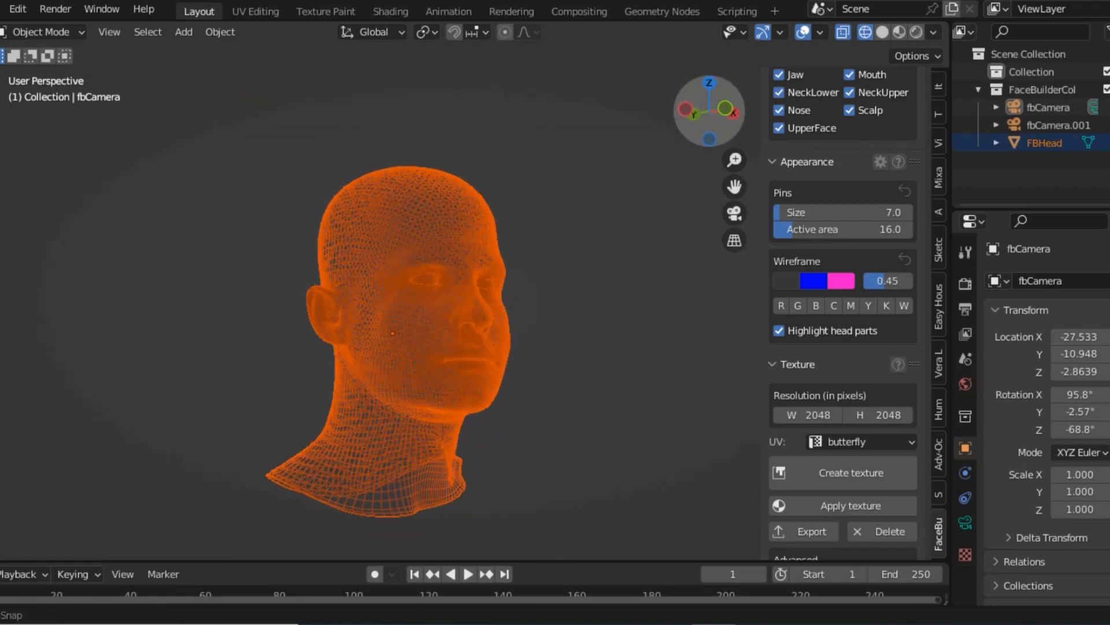
pyautogui.click(900, 32)
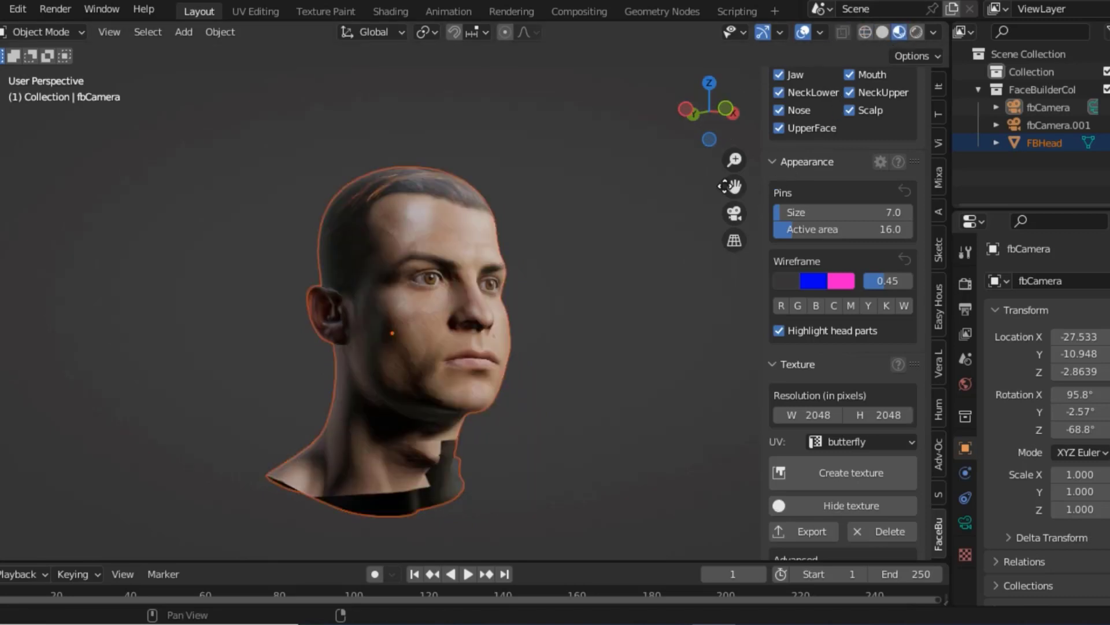
# Raise the FaceBuilder pin size to 30.8 and check the butterfly UV layout option.
pyautogui.moveTo(709, 113)
pyautogui.mouseDown()
pyautogui.moveTo(653, 116)
pyautogui.moveTo(558, 267)
pyautogui.mouseUp()
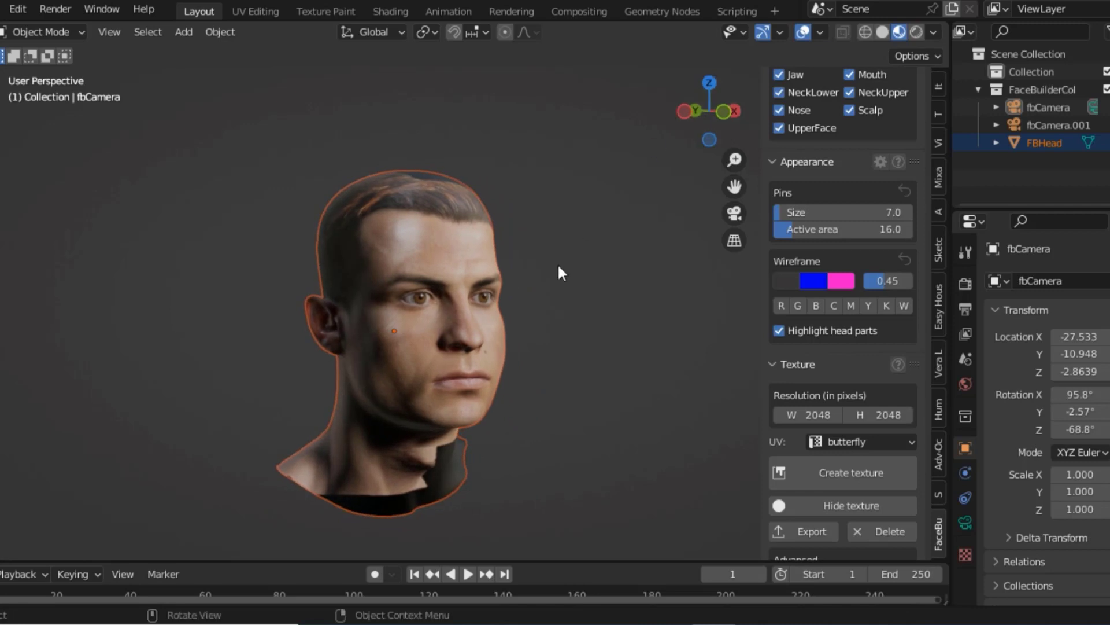
pyautogui.scroll(5, 561, 266)
pyautogui.scroll(-2, 572, 261)
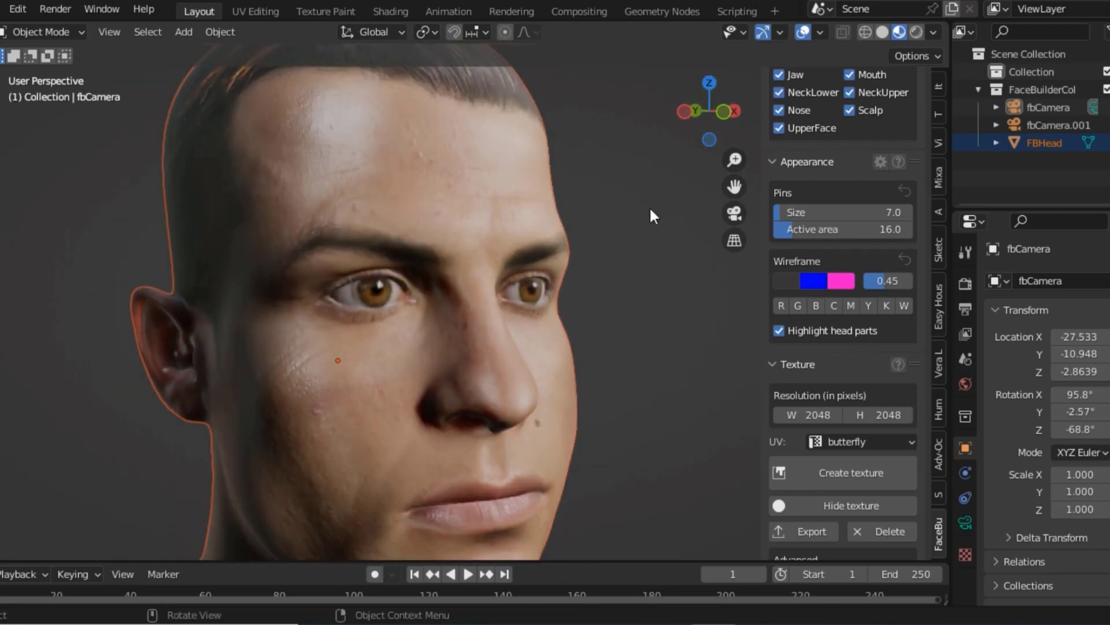
pyautogui.moveTo(723, 114)
pyautogui.mouseDown()
pyautogui.moveTo(682, 115)
pyautogui.moveTo(626, 193)
pyautogui.mouseUp()
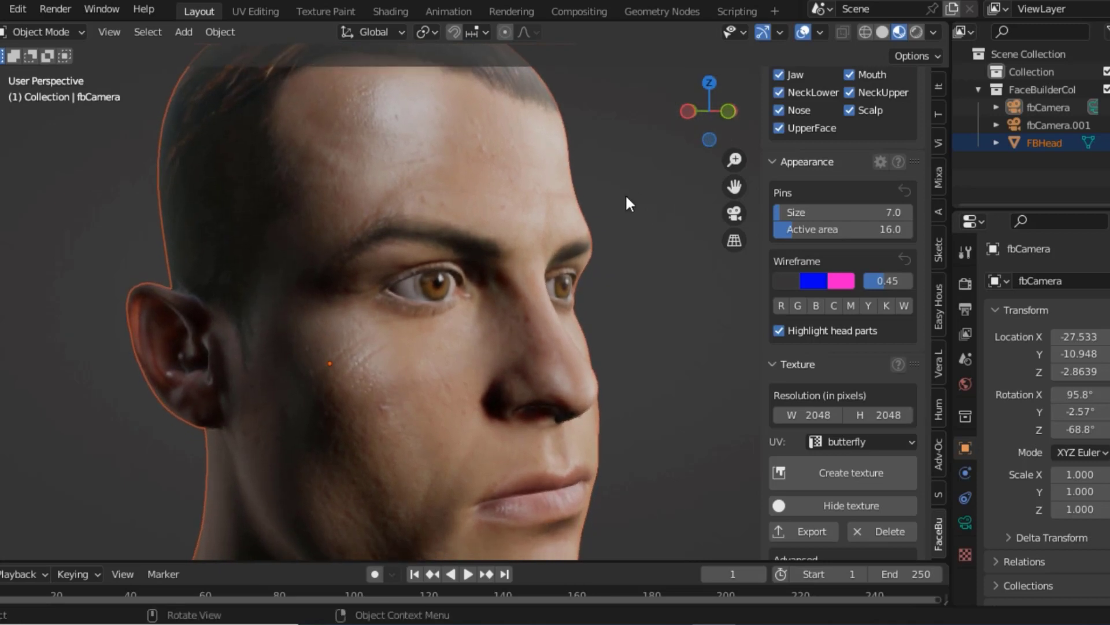
pyautogui.scroll(-1, 626, 193)
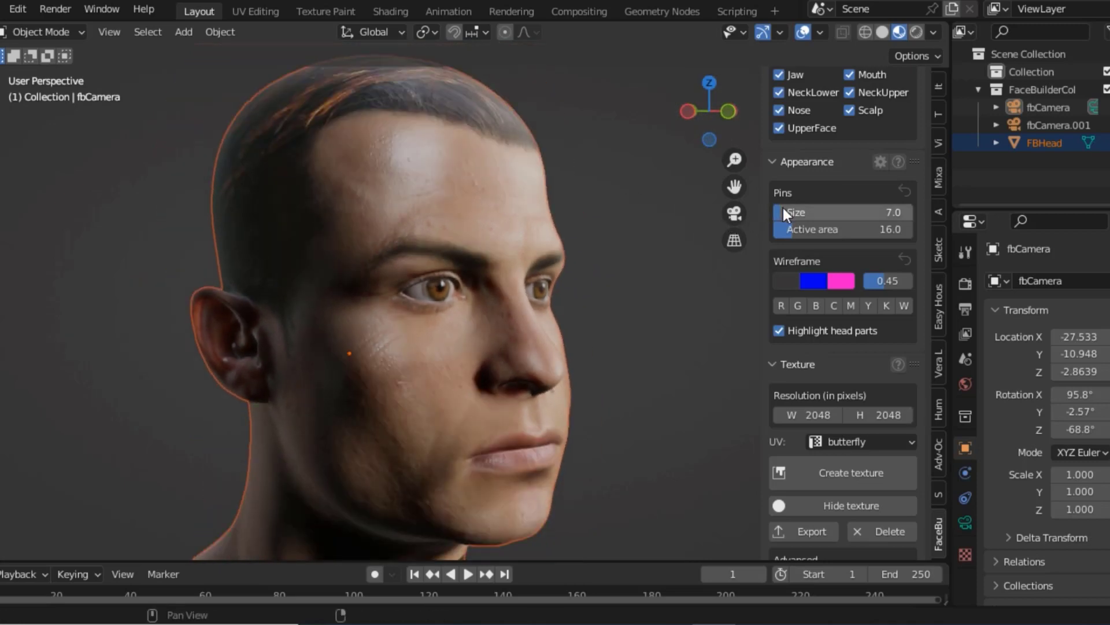
pyautogui.moveTo(783, 210); pyautogui.dragTo(821, 210)
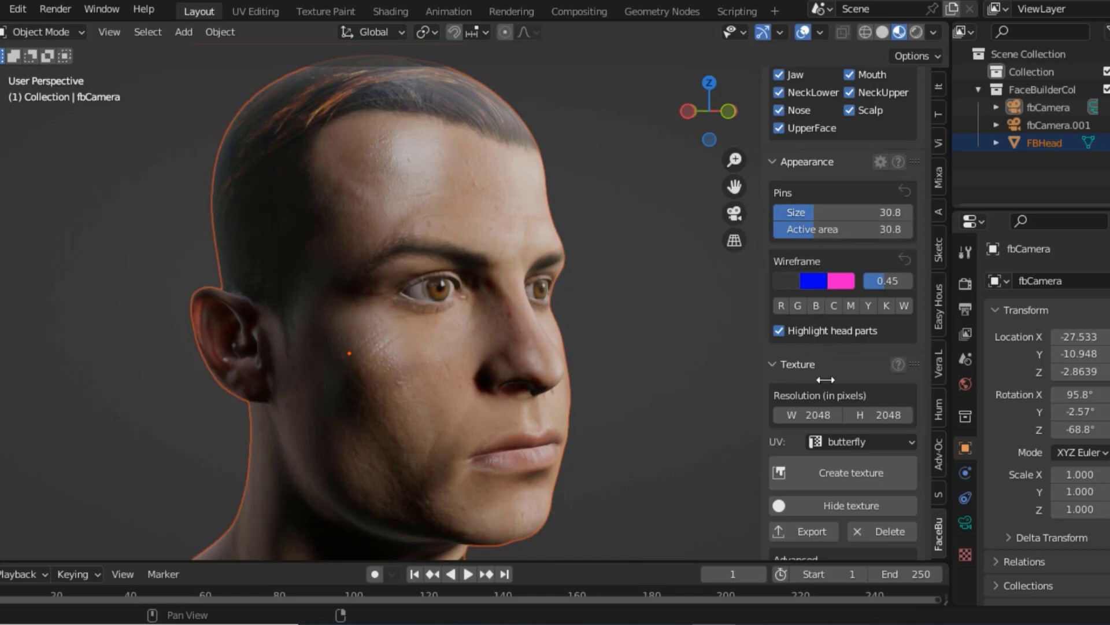
pyautogui.scroll(-2, 825, 379)
pyautogui.click(834, 410)
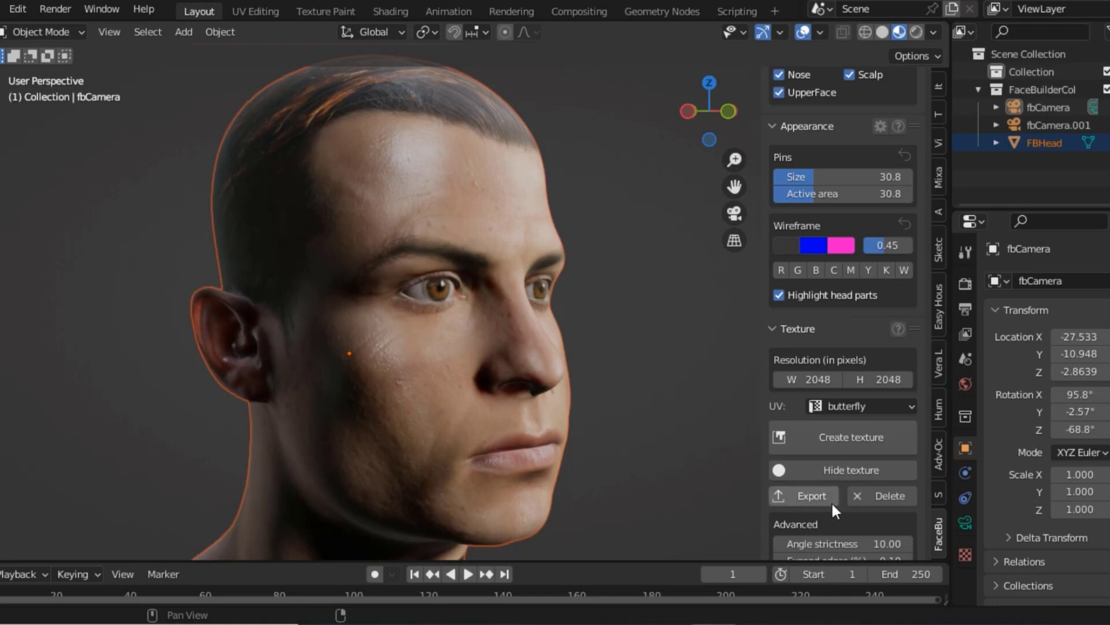
# Scroll the FaceBuilder sidebar down past the texture settings to the Blendshapes section.
pyautogui.scroll(-2, 782, 505)
pyautogui.scroll(-2, 790, 511)
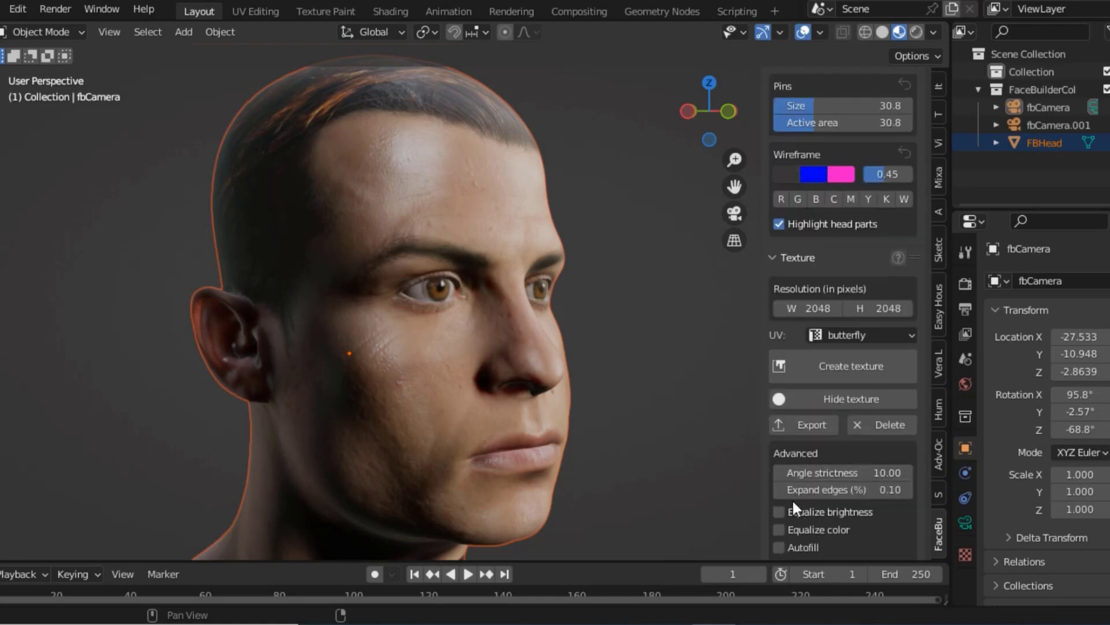
pyautogui.scroll(-2, 824, 492)
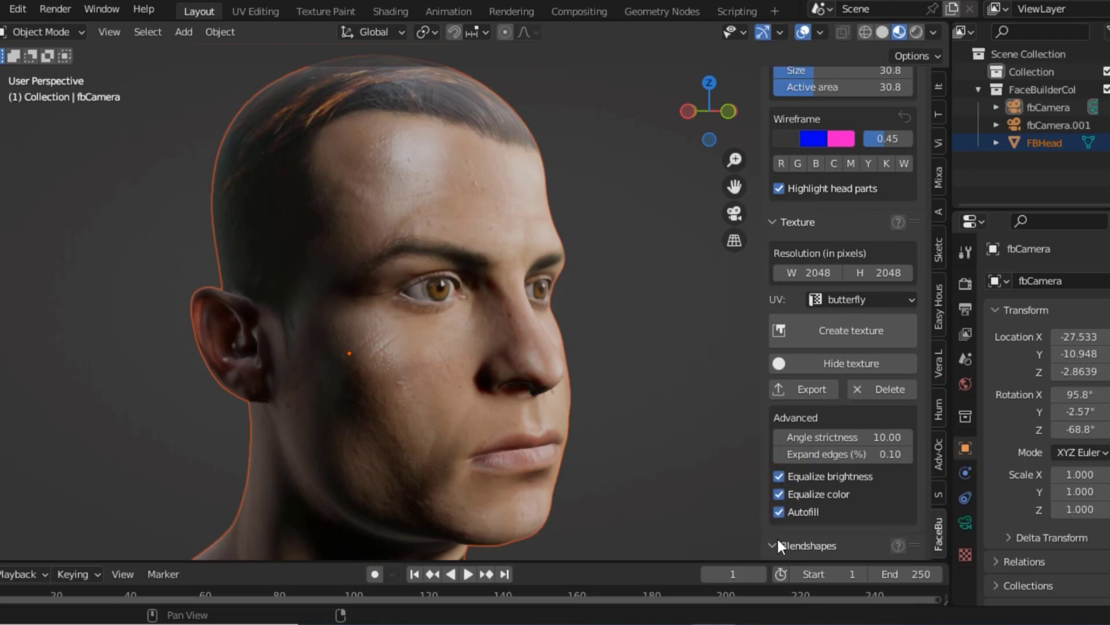
pyautogui.scroll(-4, 824, 466)
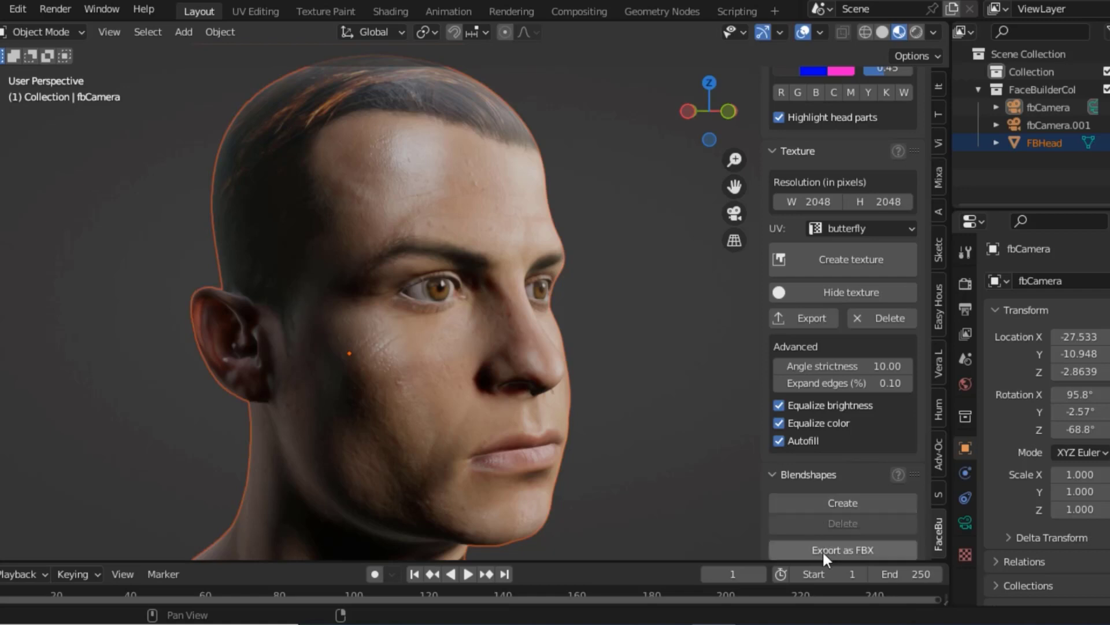
pyautogui.scroll(-1, 822, 550)
# Create the 51 blendshapes and add example keyframes, extending the timeline to frame 409.
pyautogui.click(802, 497)
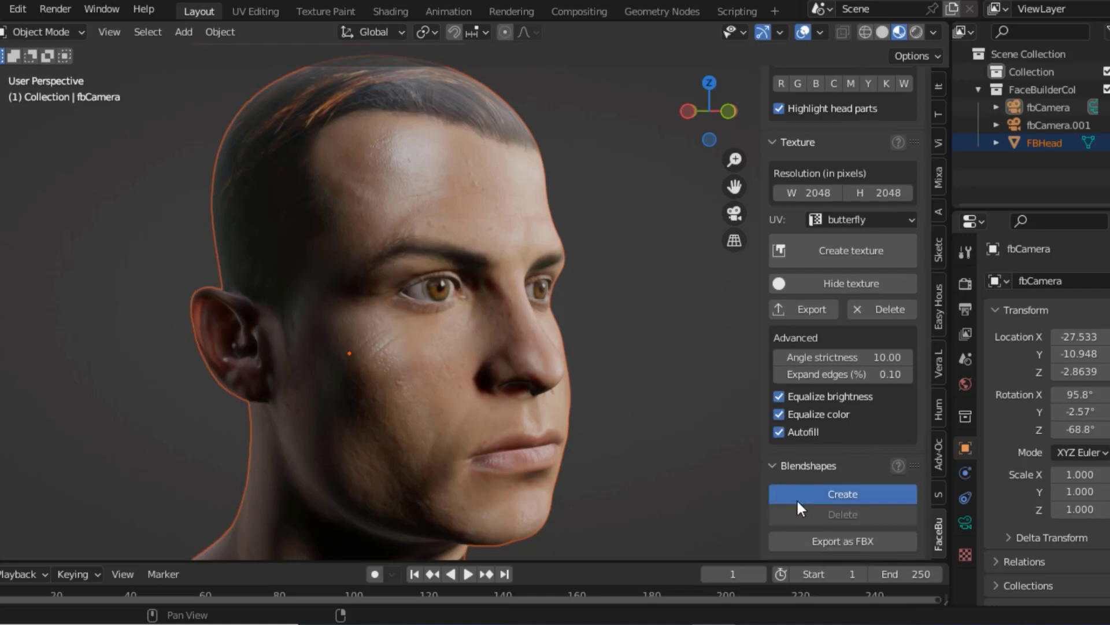
pyautogui.scroll(-3, 787, 509)
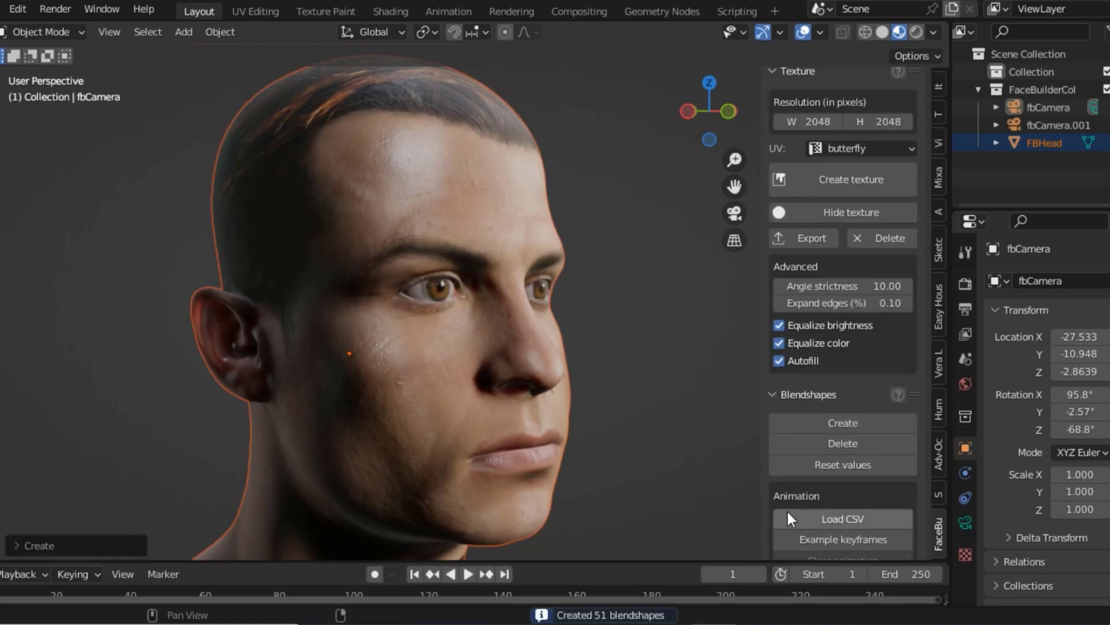
pyautogui.scroll(-2, 787, 509)
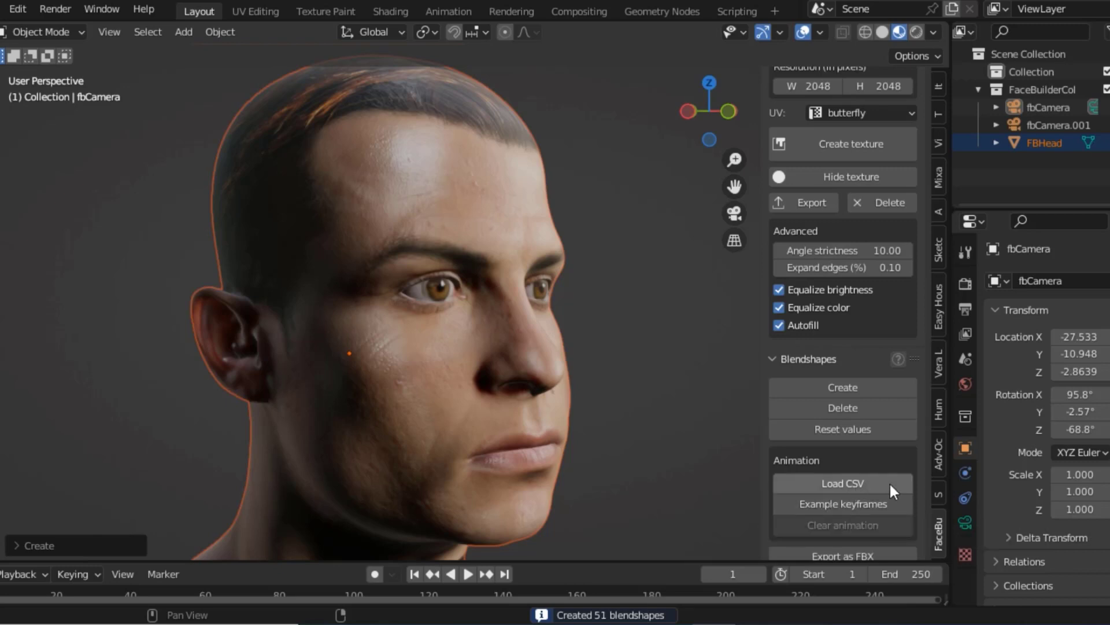
pyautogui.click(865, 506)
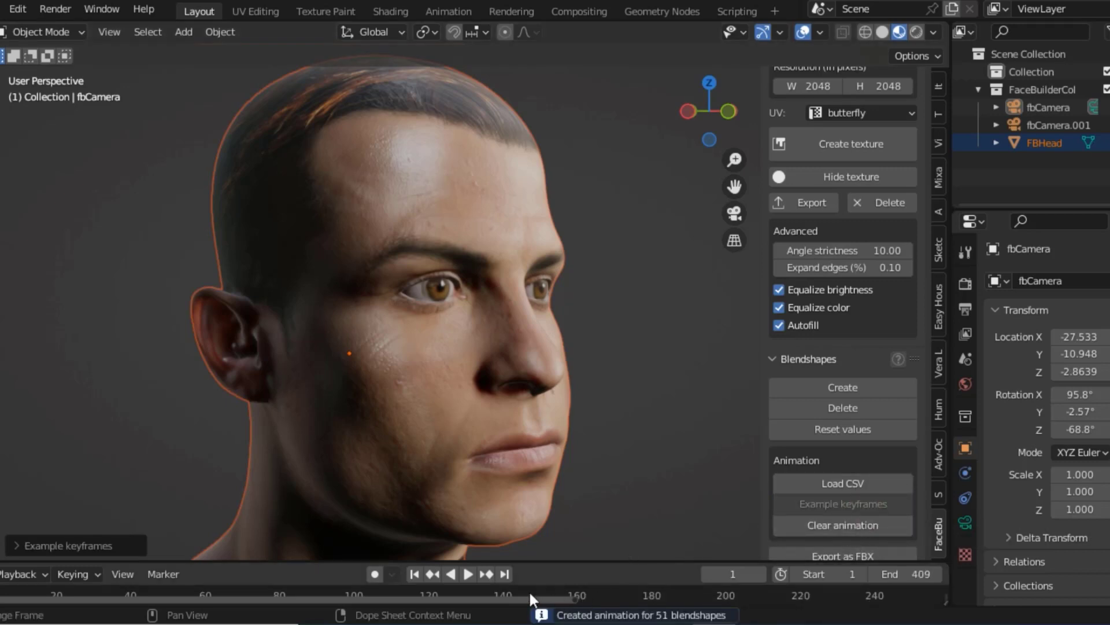
# Play the example facial animation while orbiting the head, pausing at frame 232.
pyautogui.click(467, 574)
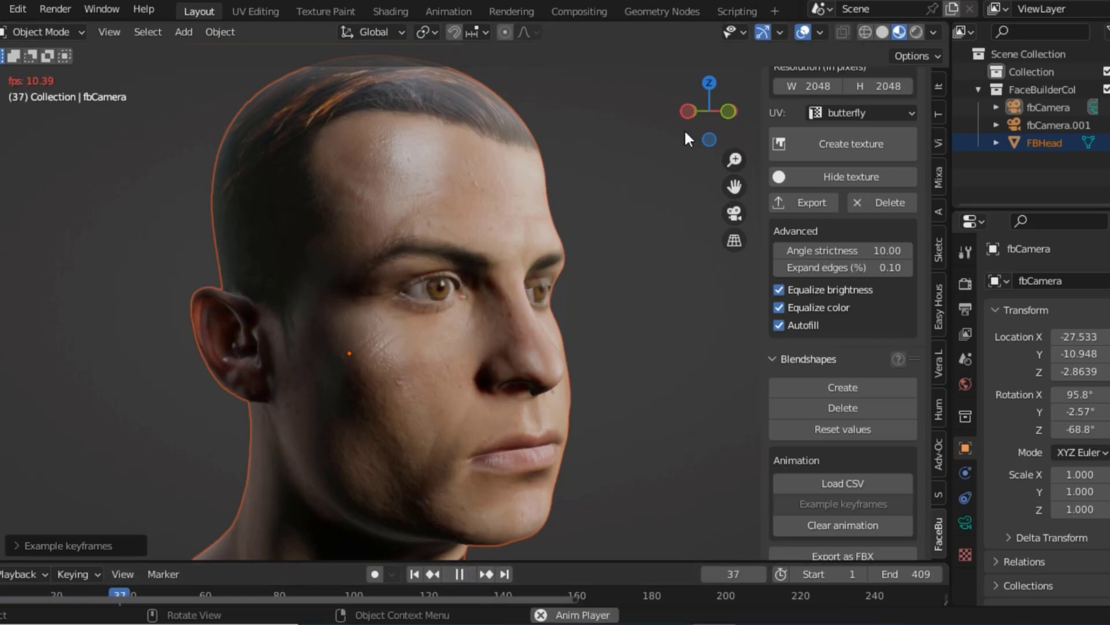
pyautogui.moveTo(737, 118)
pyautogui.mouseDown()
pyautogui.moveTo(717, 119)
pyautogui.moveTo(726, 114)
pyautogui.mouseUp()
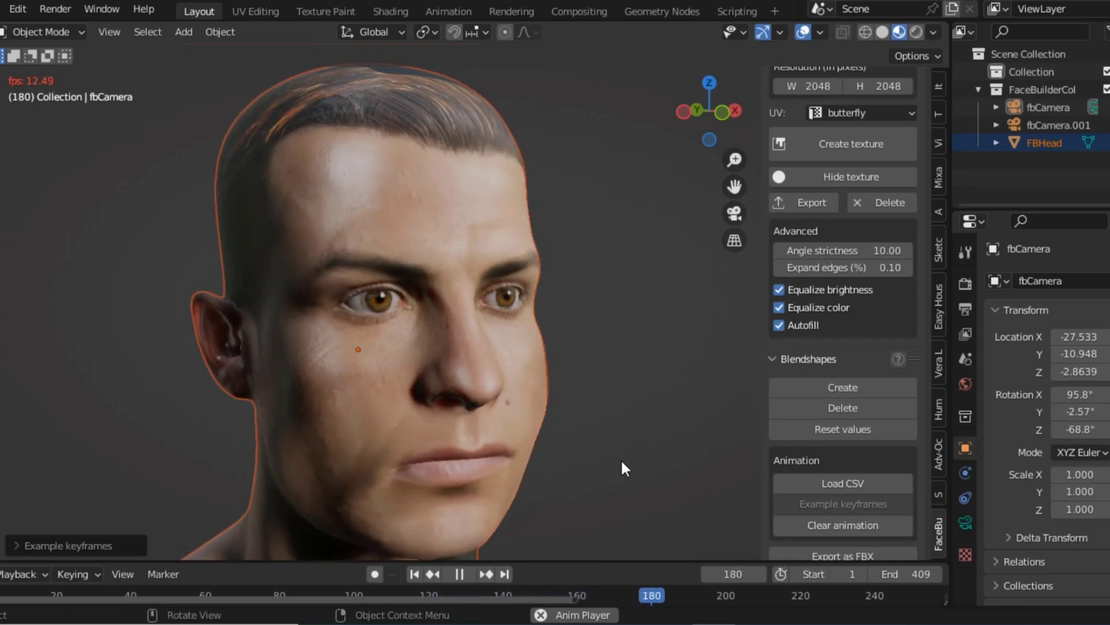
pyautogui.click(459, 572)
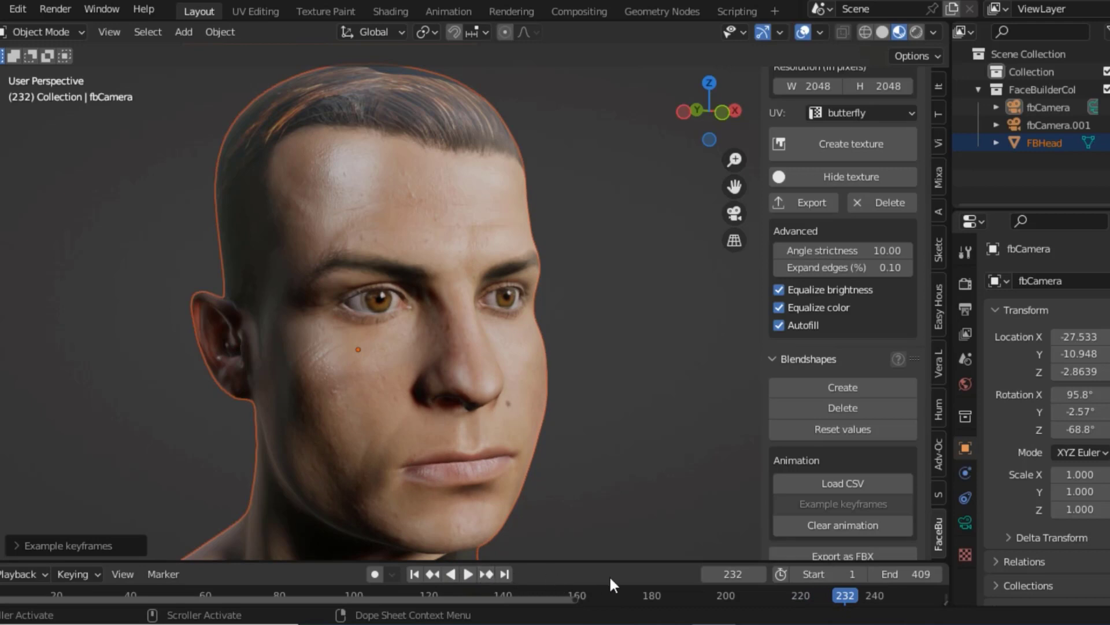
# Enlarge the timeline to reveal the keyframe row and start playback.
pyautogui.moveTo(681, 560); pyautogui.dragTo(571, 484)
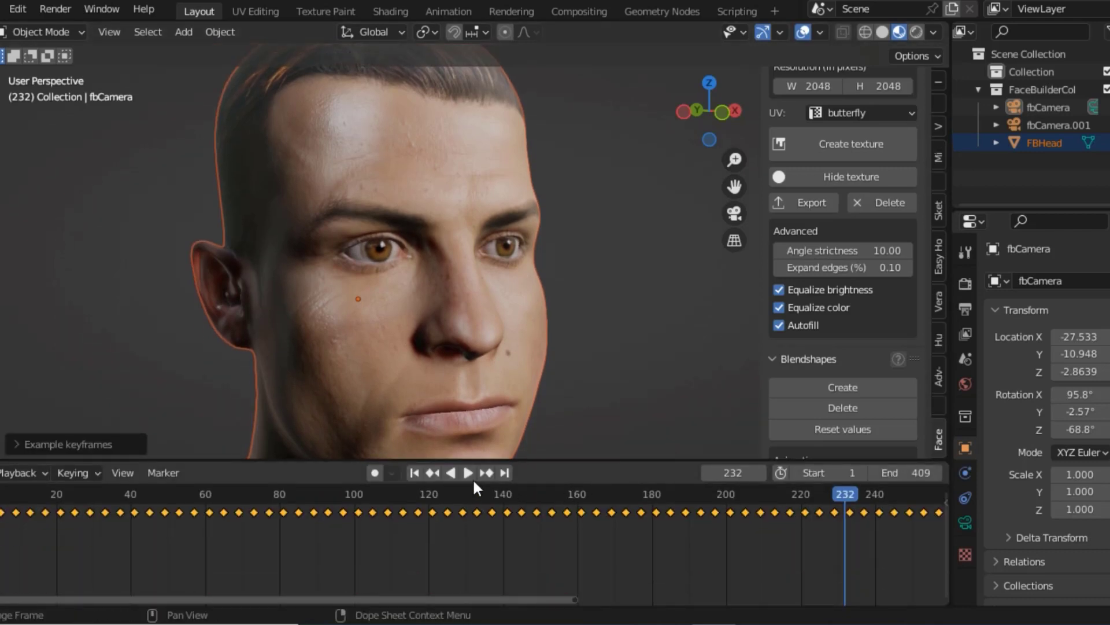
pyautogui.click(466, 471)
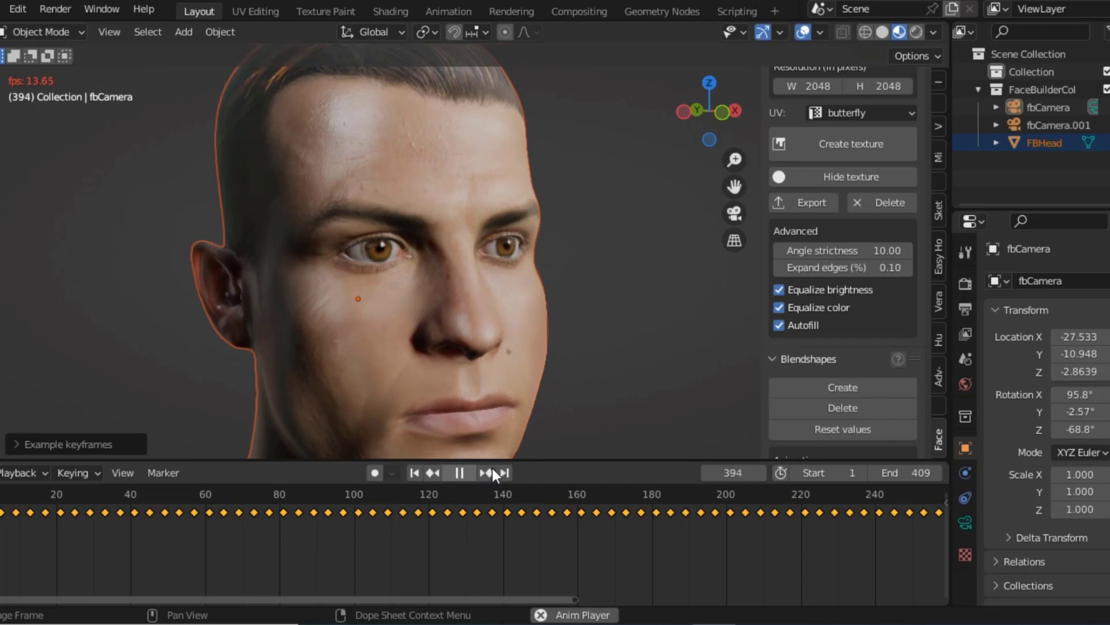
pyautogui.moveTo(533, 473); pyautogui.dragTo(537, 505)
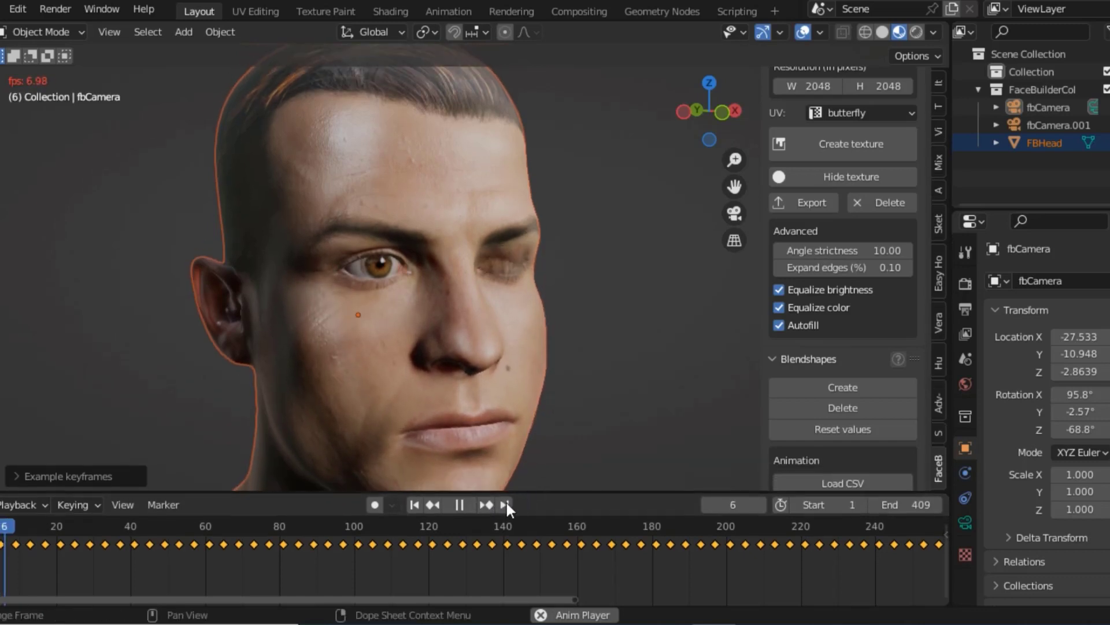
# Stop, restart and pause the animation repeatedly, finally stopping at frame 17.
pyautogui.click(462, 505)
pyautogui.click(463, 504)
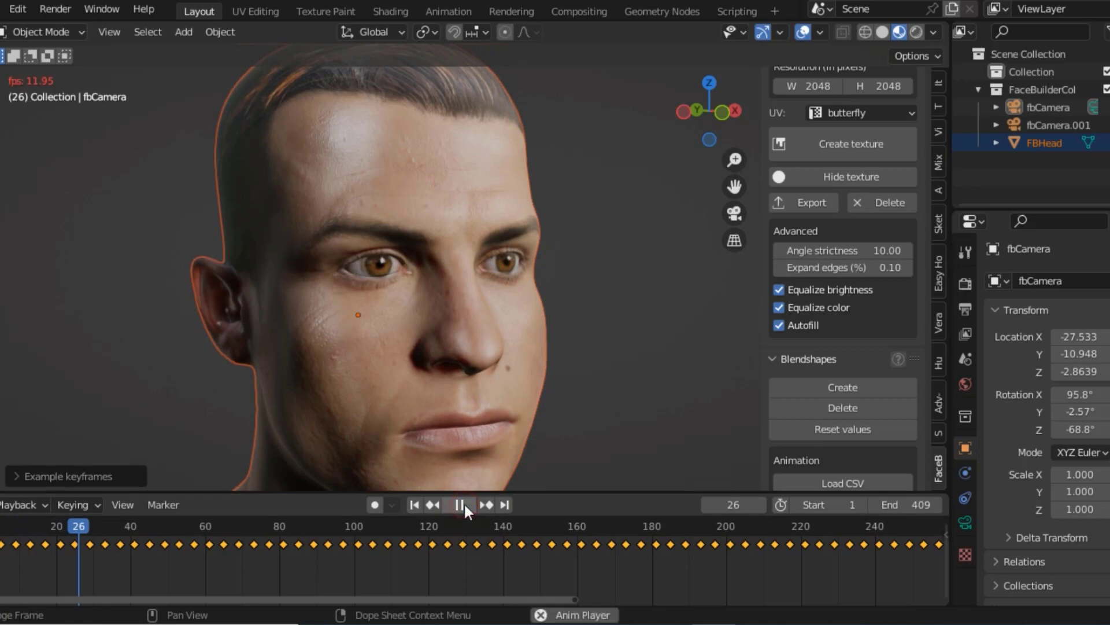
pyautogui.click(464, 504)
pyautogui.click(464, 504)
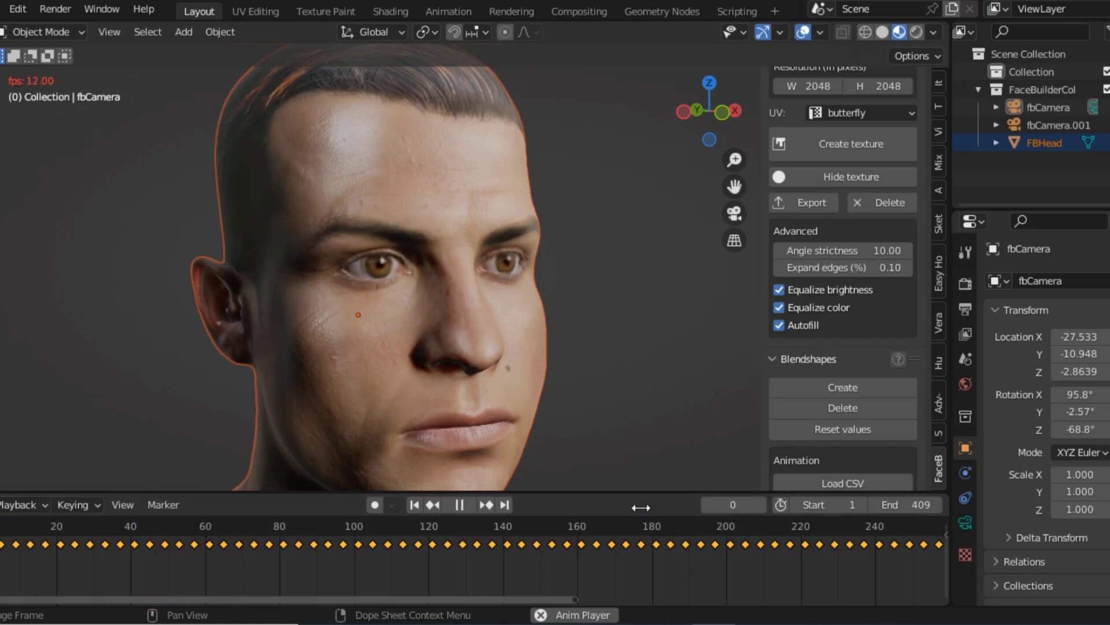
pyautogui.click(463, 504)
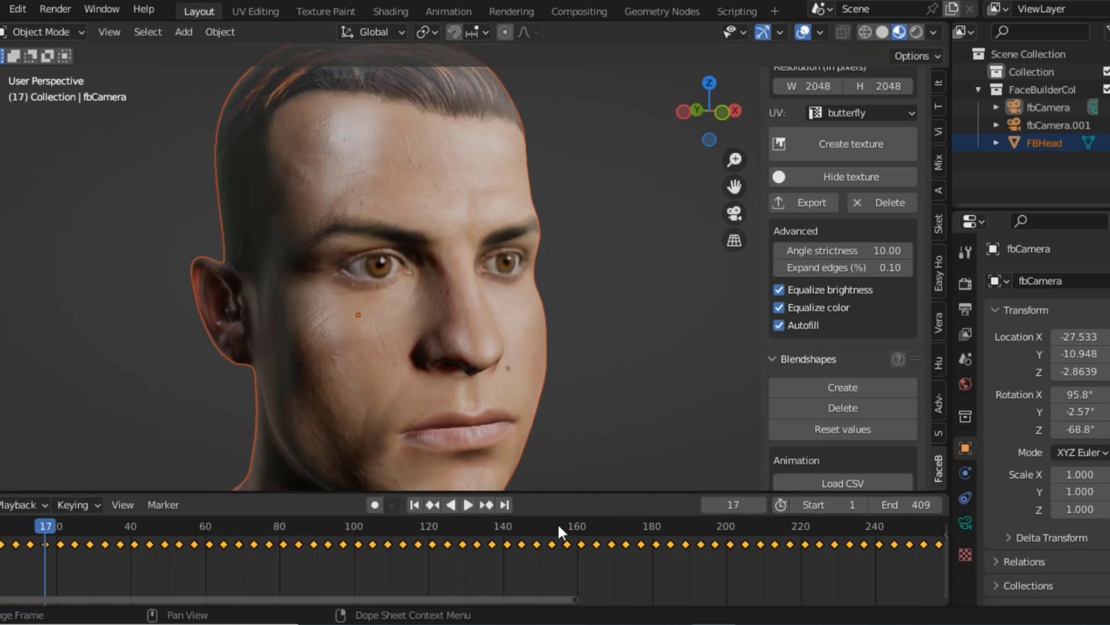
pyautogui.scroll(-3, 818, 446)
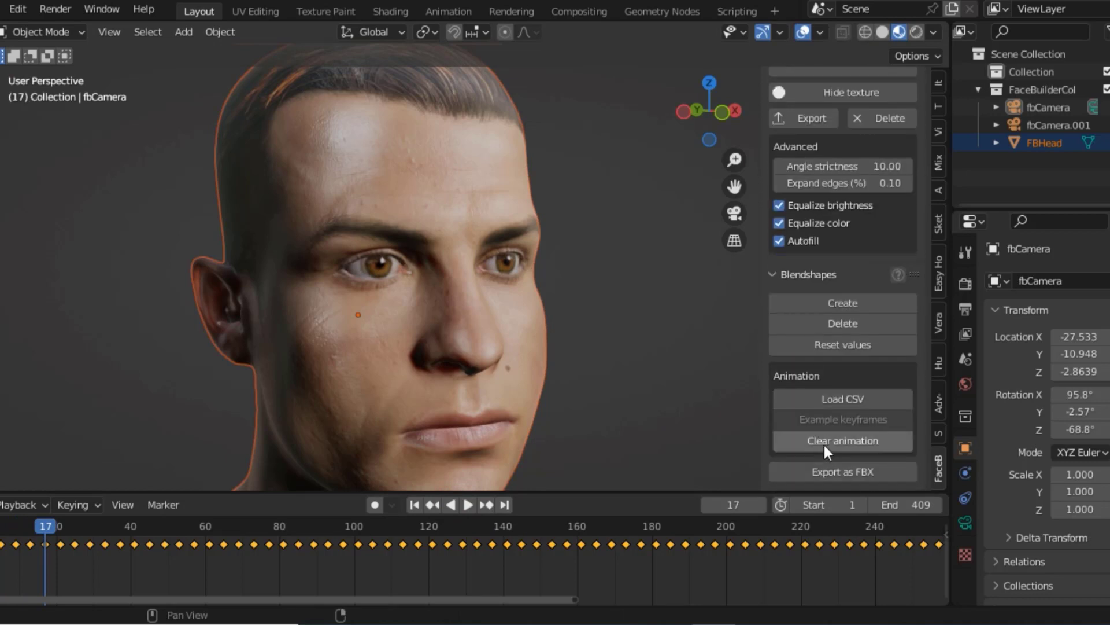
pyautogui.scroll(3, 825, 373)
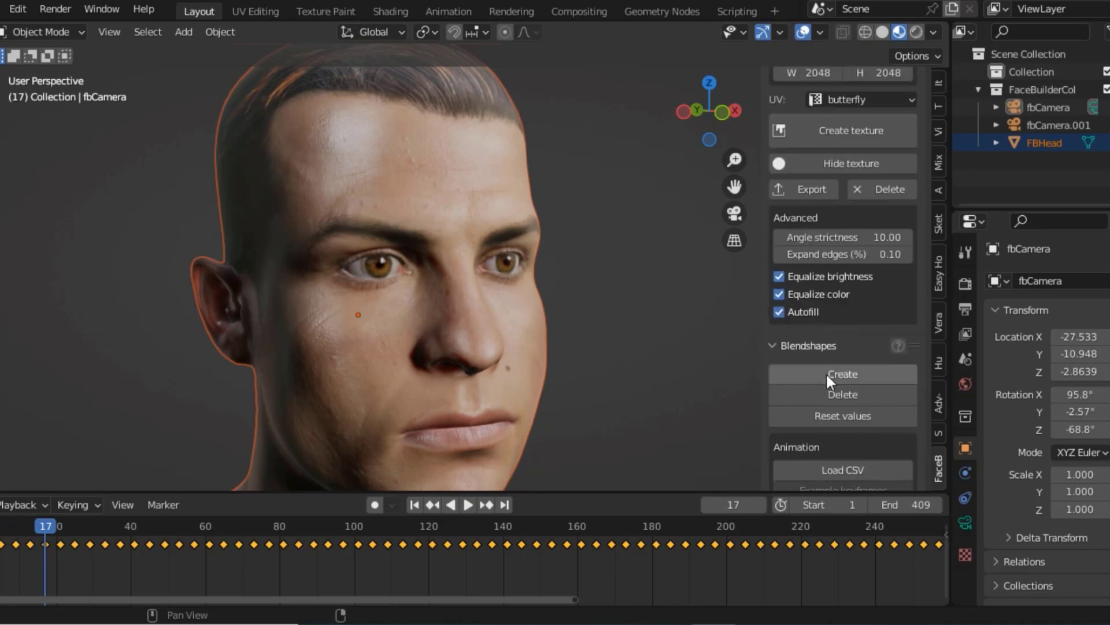
pyautogui.scroll(2, 827, 372)
pyautogui.scroll(5, 827, 373)
pyautogui.scroll(4, 828, 372)
pyautogui.scroll(2, 827, 372)
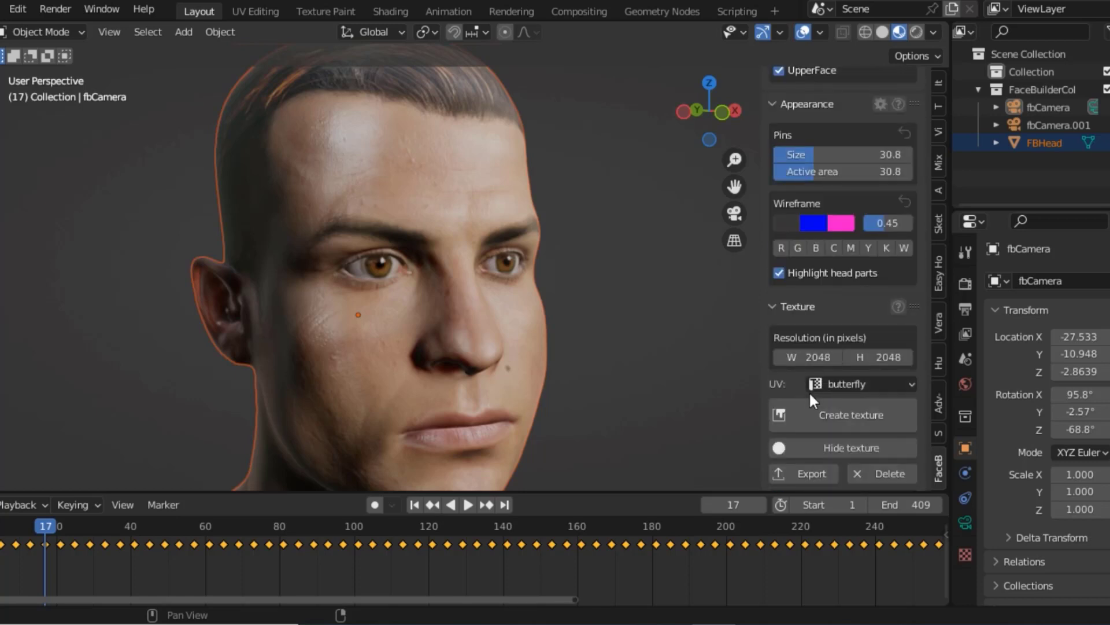
pyautogui.scroll(3, 818, 370)
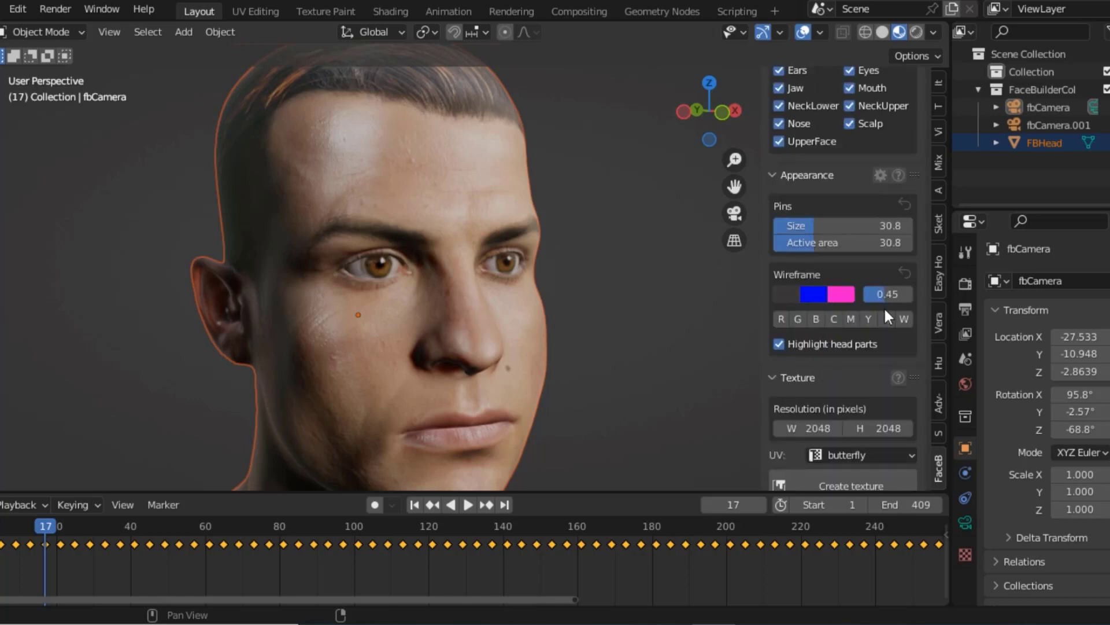
pyautogui.scroll(4, 821, 355)
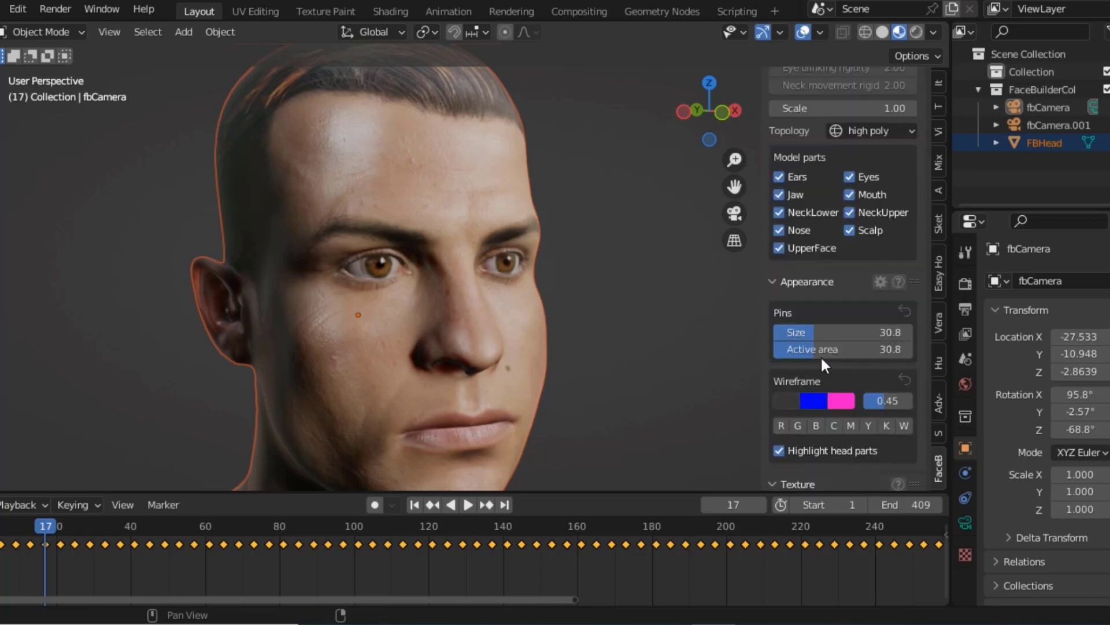
pyautogui.scroll(2, 804, 375)
pyautogui.scroll(4, 807, 373)
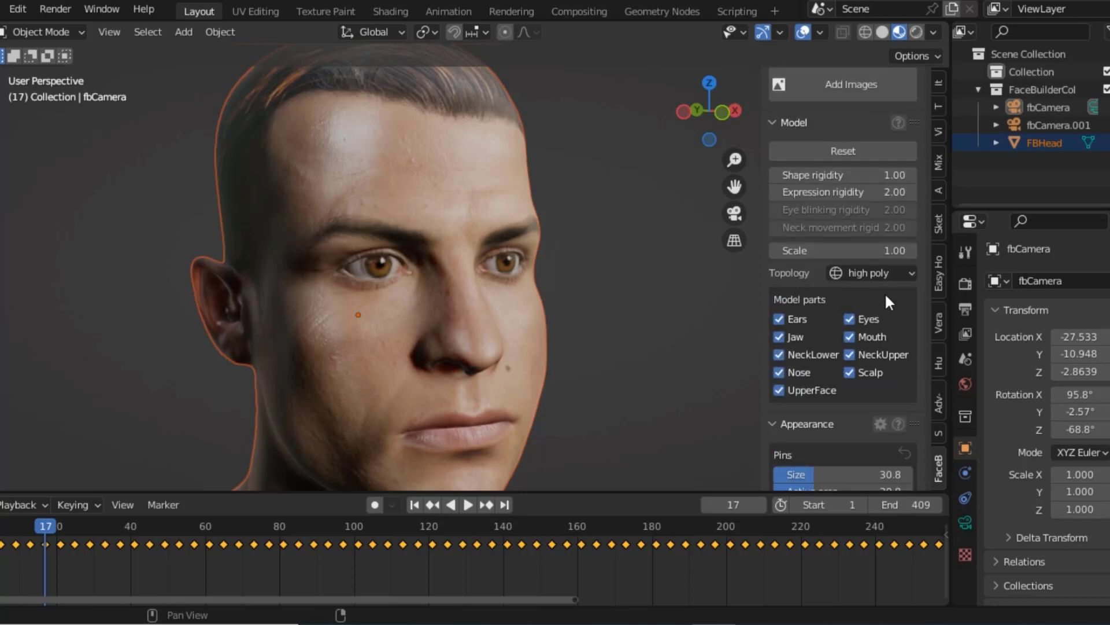
pyautogui.click(891, 274)
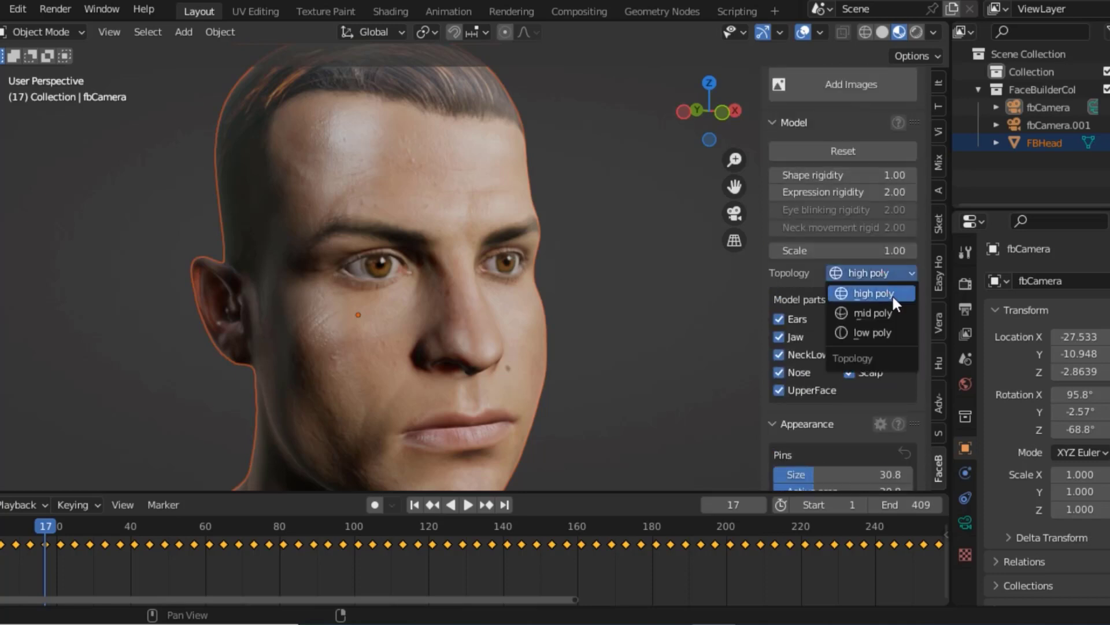
pyautogui.scroll(2, 821, 266)
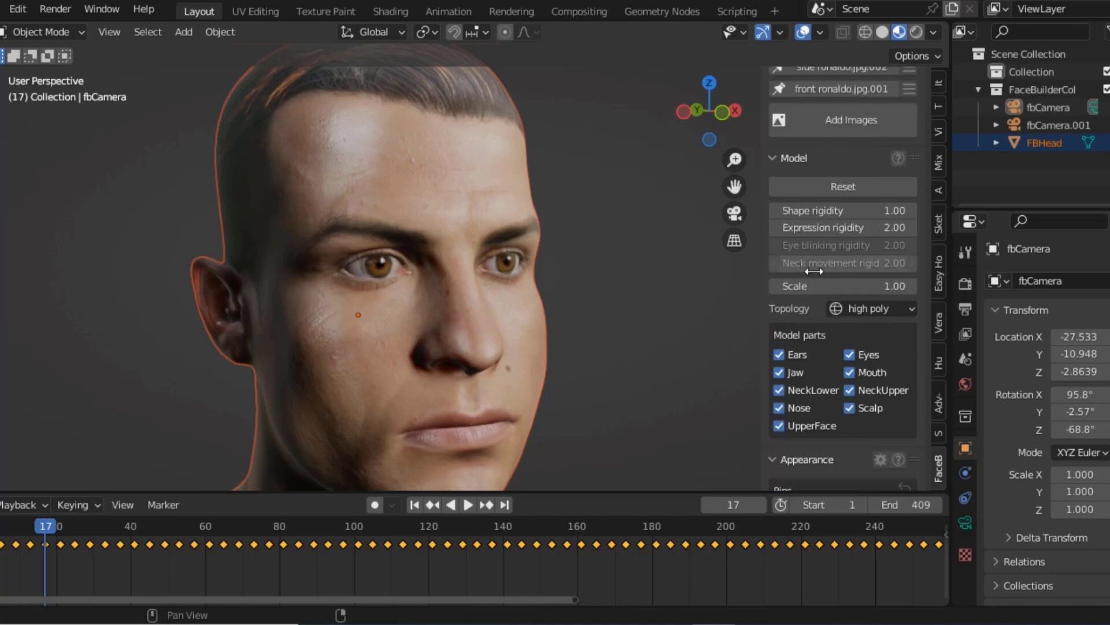
pyautogui.scroll(4, 815, 271)
pyautogui.scroll(2, 813, 272)
pyautogui.scroll(4, 832, 314)
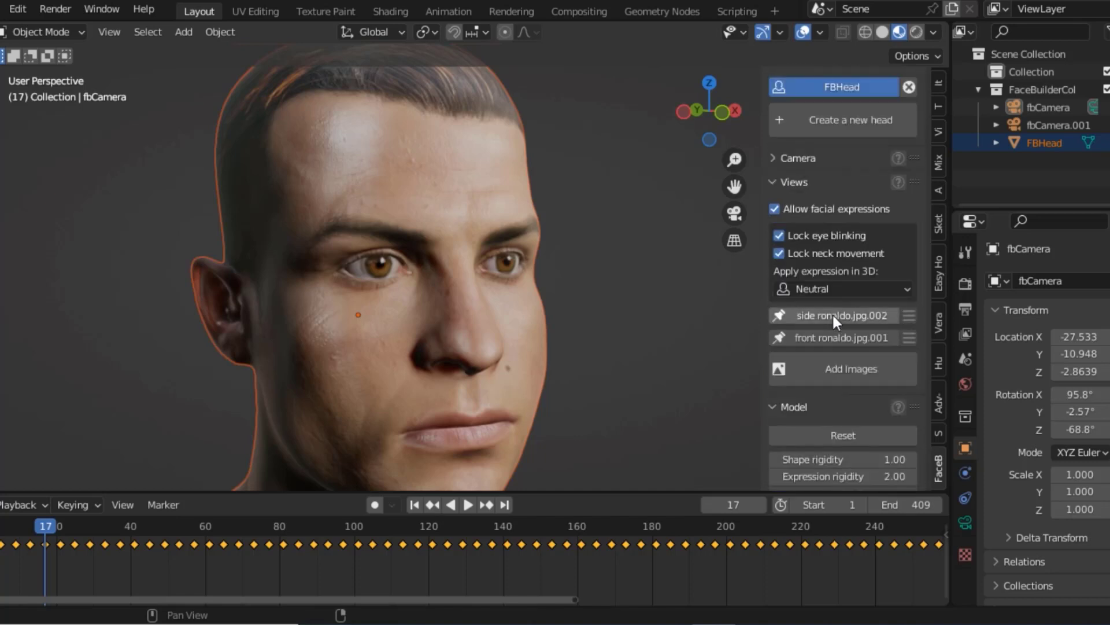
pyautogui.scroll(1, 832, 321)
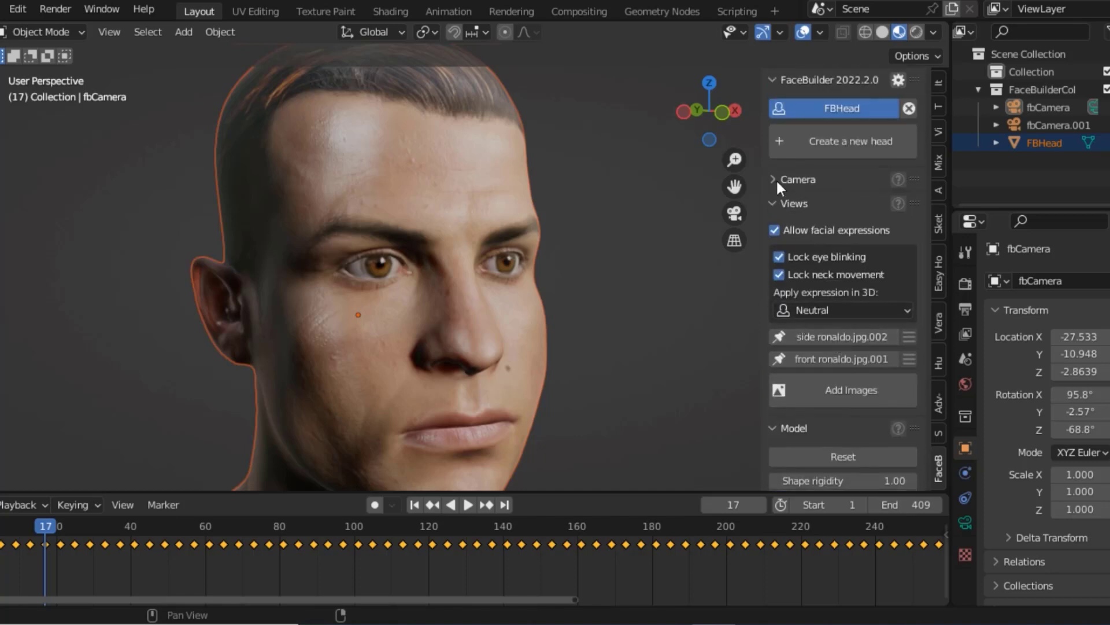